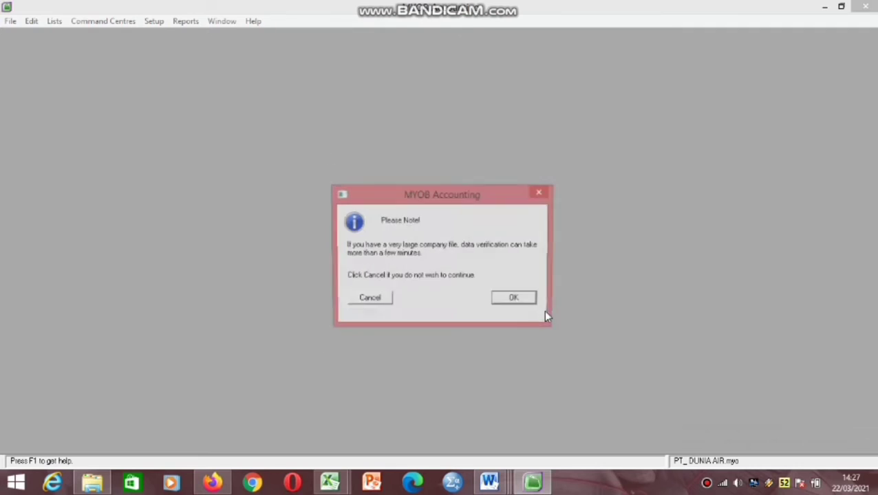
Run the company file data verification and review the Accounts List, closing it when done.
left_click(520, 298)
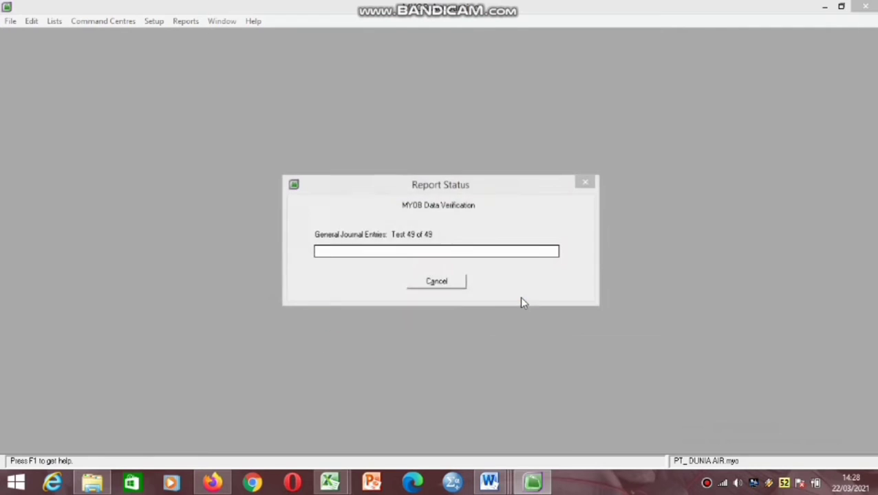
left_click(439, 268)
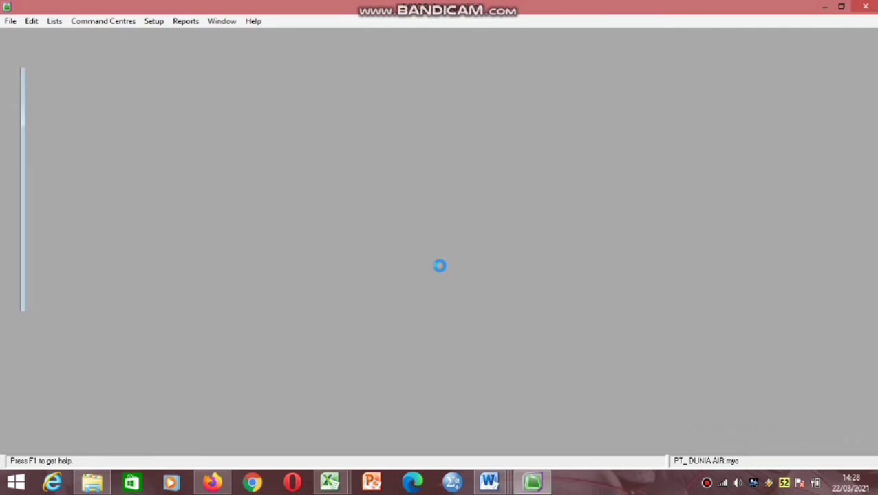
left_click(252, 179)
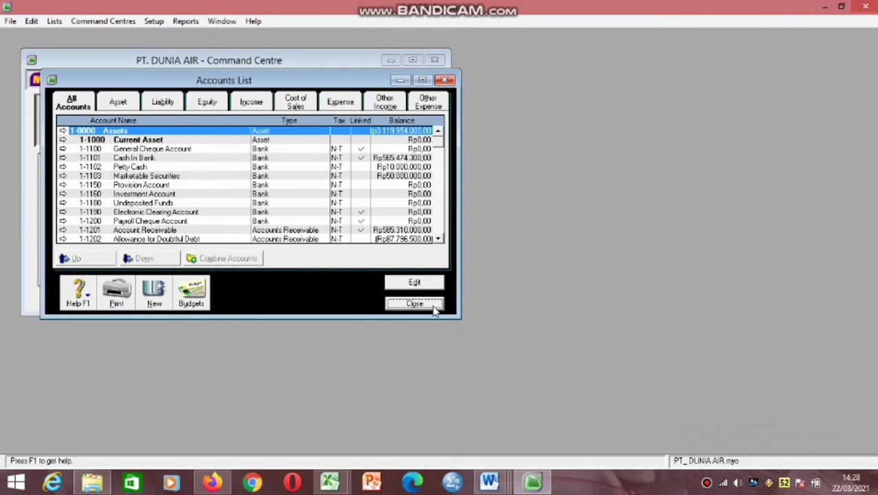
left_click(433, 304)
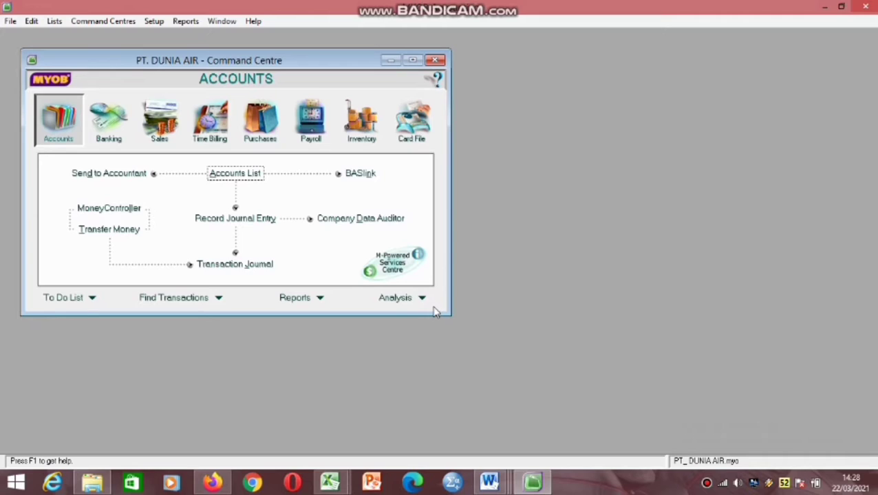
Create a customer card in the Card File named PT. SINAR DUNIA and enter its card ID.
left_click(411, 138)
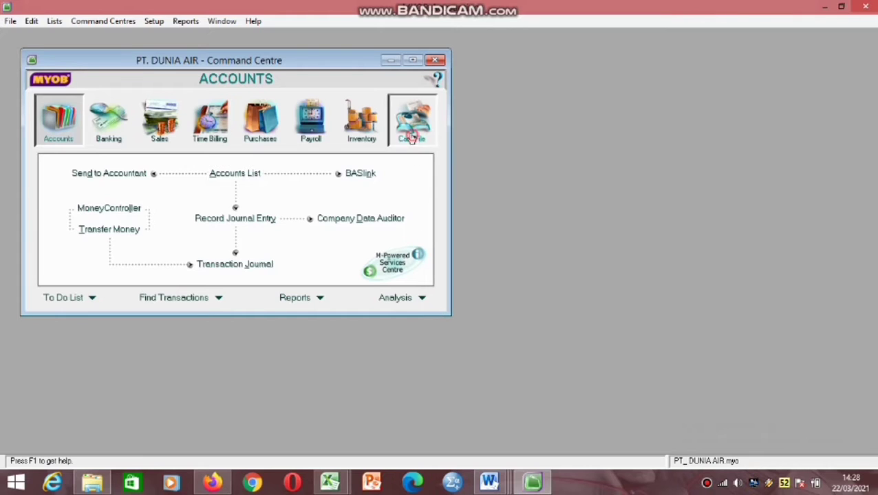
left_click(252, 173)
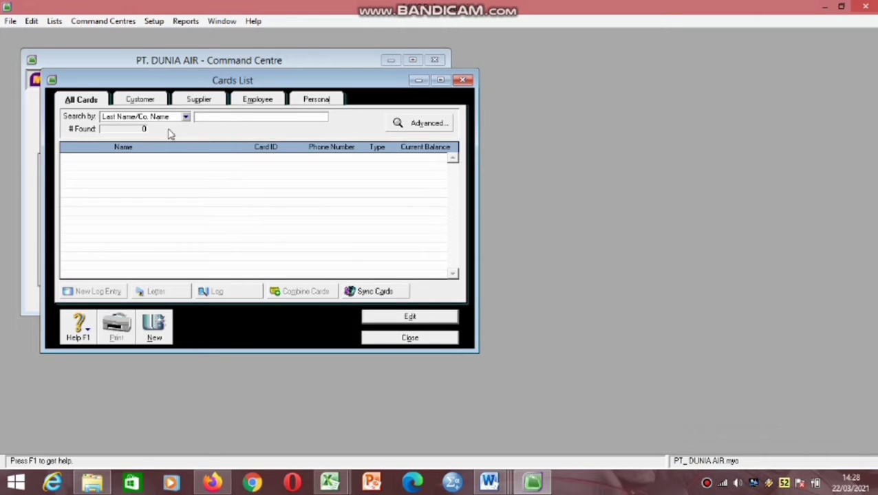
left_click(140, 101)
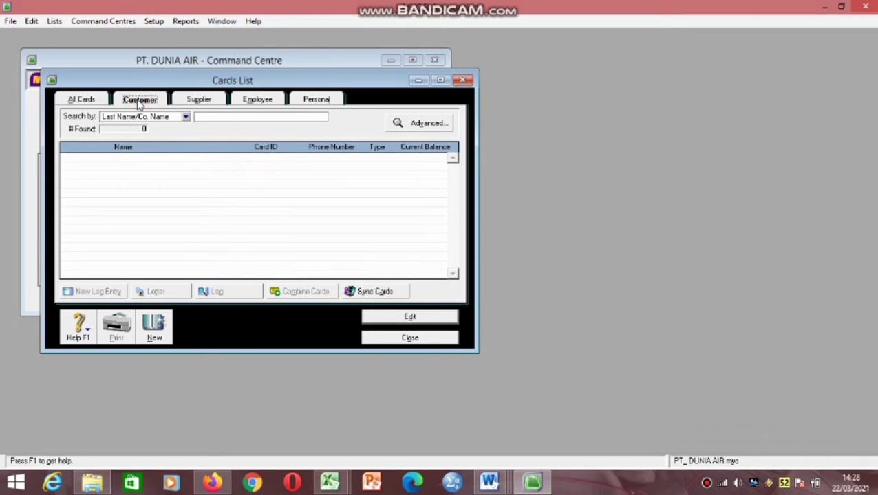
left_click(155, 331)
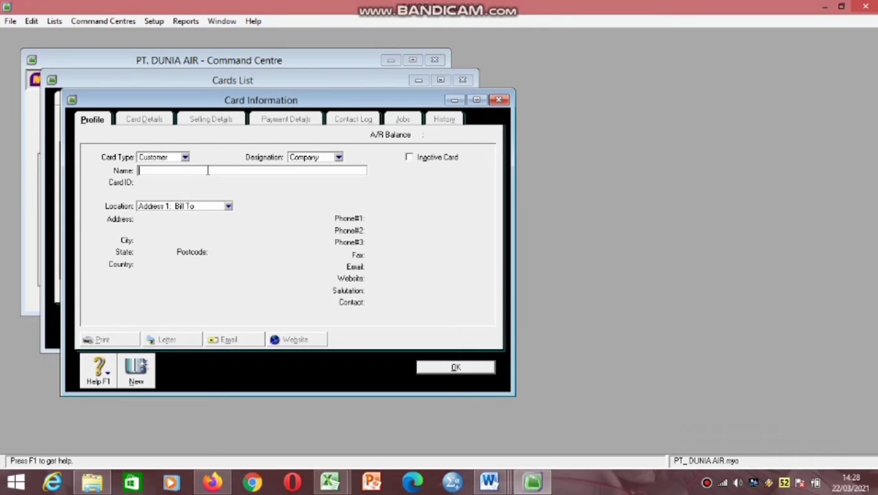
left_click(207, 170)
type("PT. SINAR DUNIA")
key("Tab")
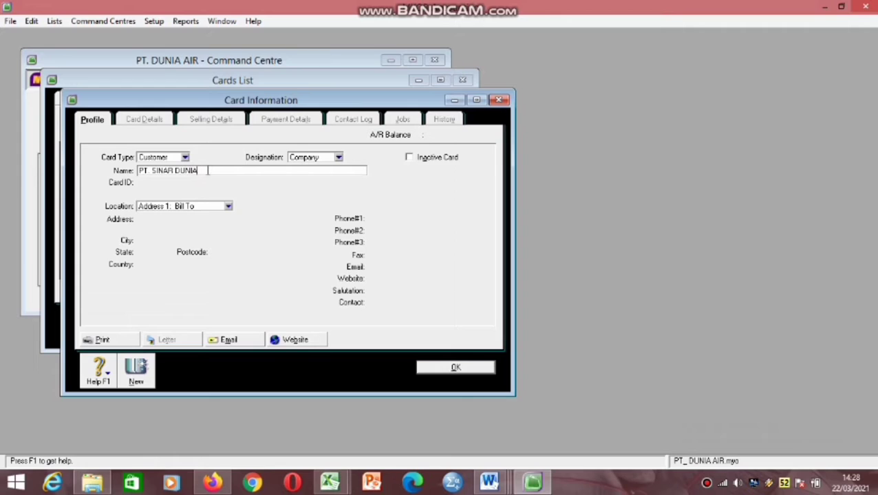
key("BackSpace")
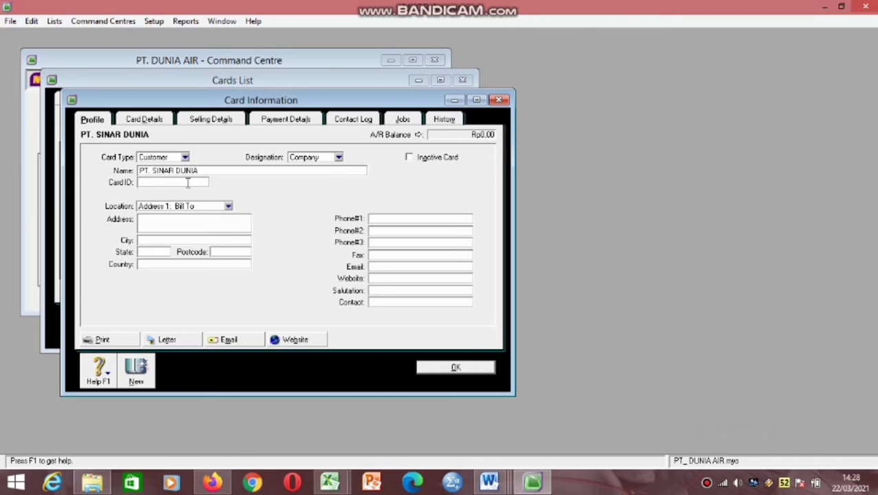
type("CUS01")
Fill in the street address and city on PT. SINAR DUNIA's card profile.
left_click(169, 221)
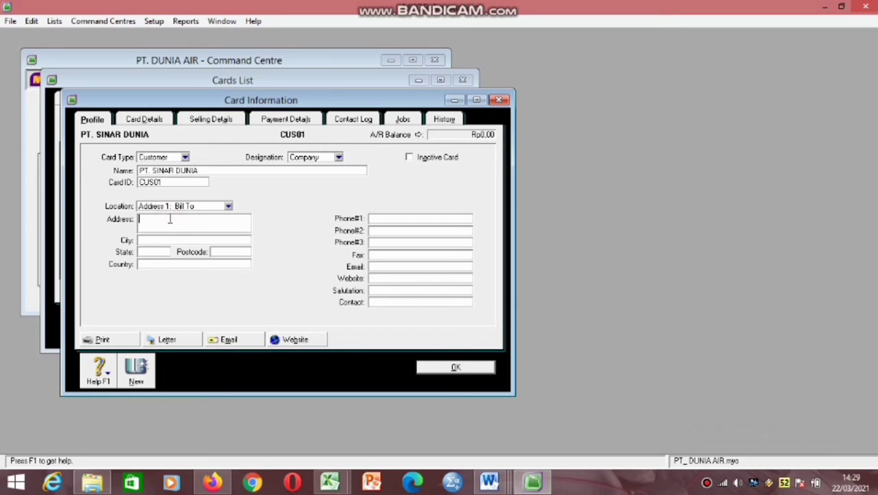
type("Jl.Sawahan N0.22")
left_click(163, 241)
type("Padang")
In PT. SINAR DUNIA's selling details, set the sale layout to Item and the income account to sales of merchandise.
left_click(214, 124)
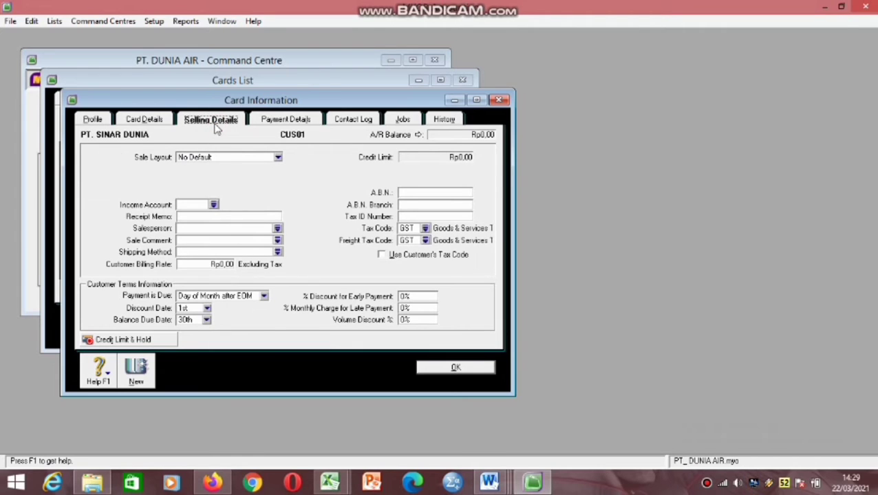
left_click(278, 162)
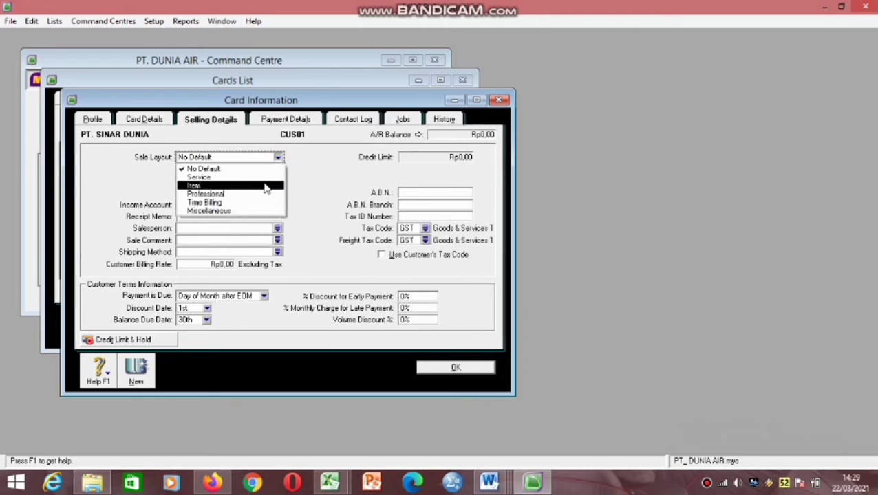
left_click(265, 187)
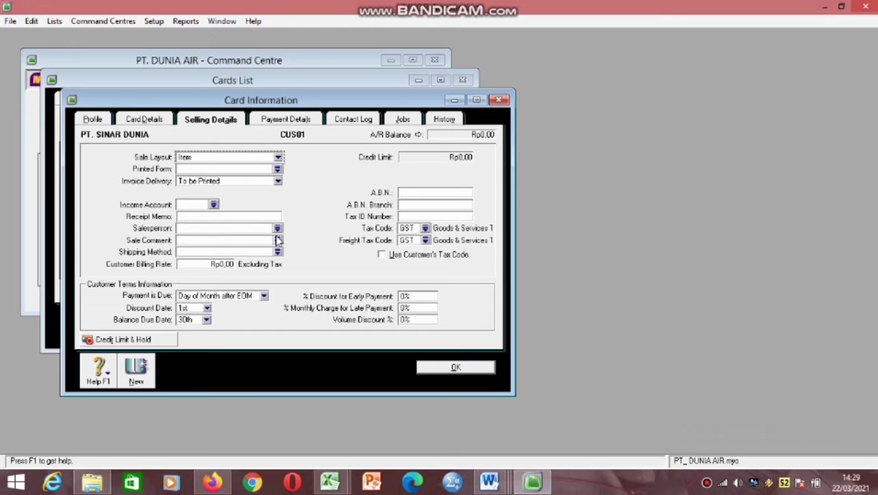
left_click(214, 205)
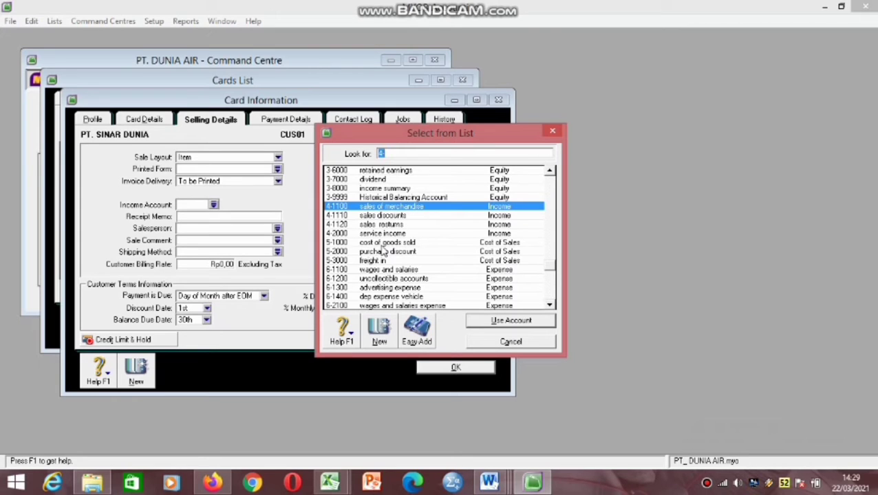
left_click(383, 207)
left_click(520, 321)
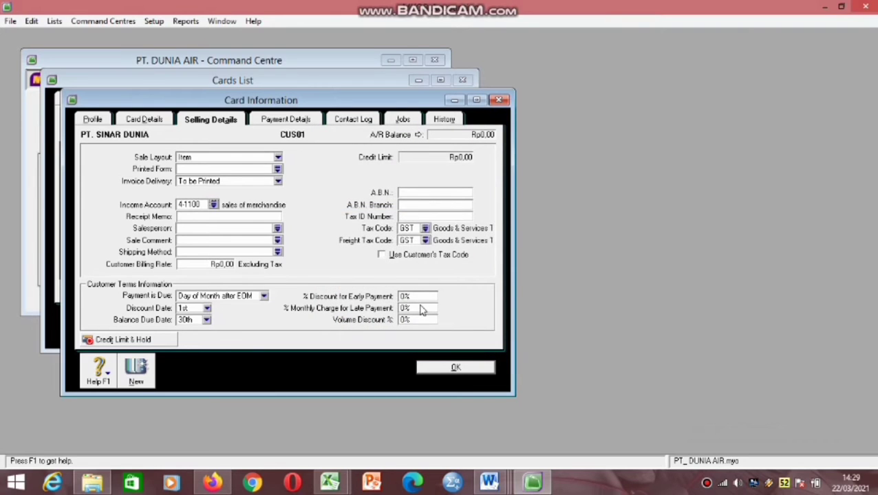
Set the customer terms to In a Given # of Days, with 10 discount days and 30 balance due days.
left_click(264, 298)
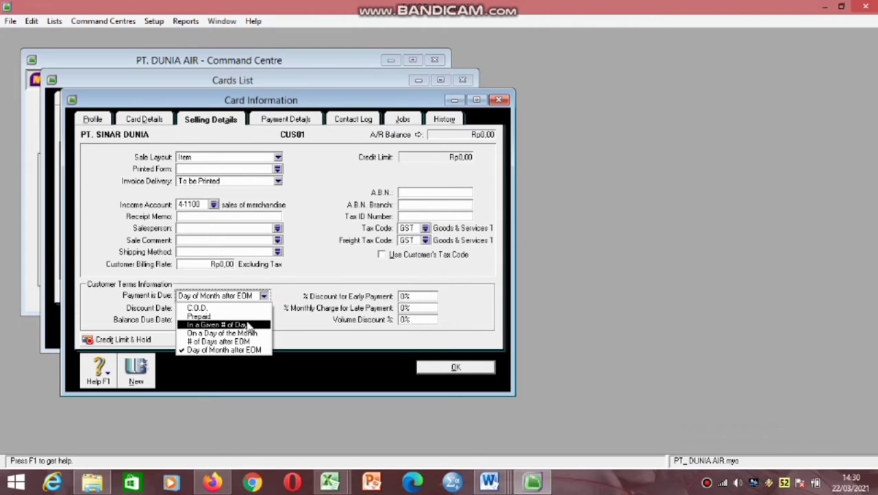
left_click(246, 324)
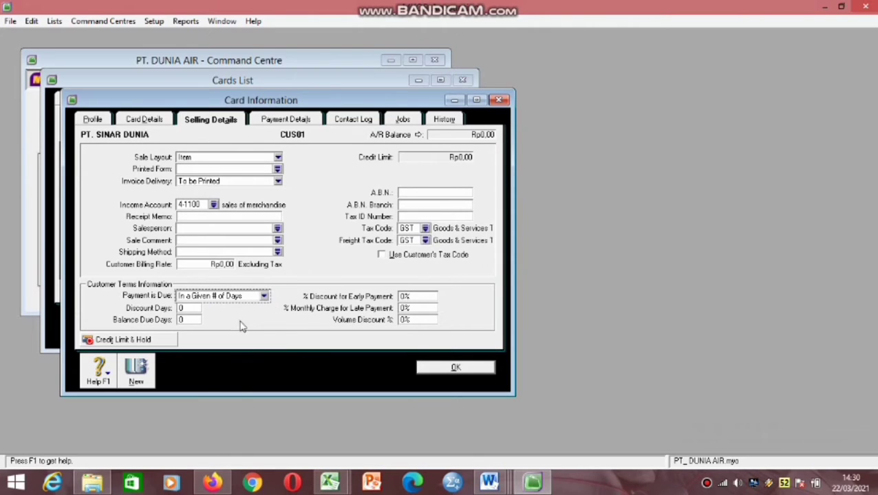
left_click(195, 309)
type("10")
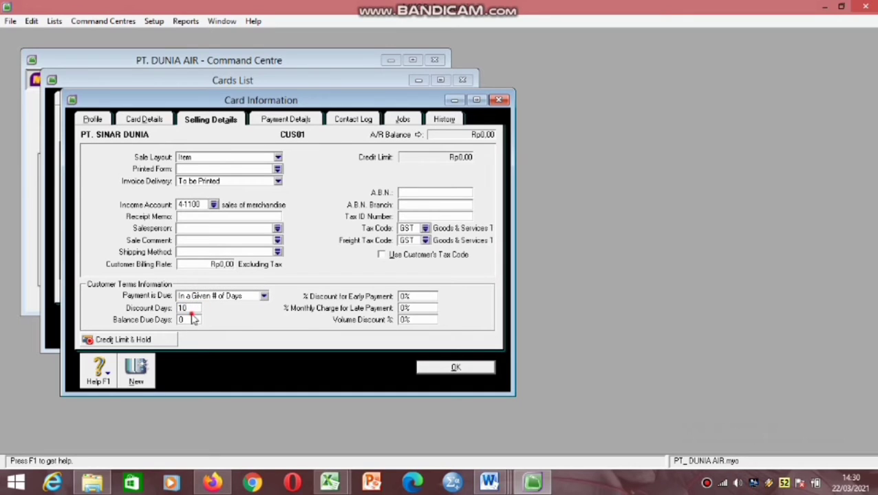
left_click(191, 319)
key("BackSpace")
type("30")
Set the customer's discount for early payment to 2%.
left_click(405, 297)
key("BackSpace")
type("2")
type("5")
key("BackSpace")
type("%")
Set the customer's tax code to PPN (Pajak Pertambahan Nilai).
left_click(425, 229)
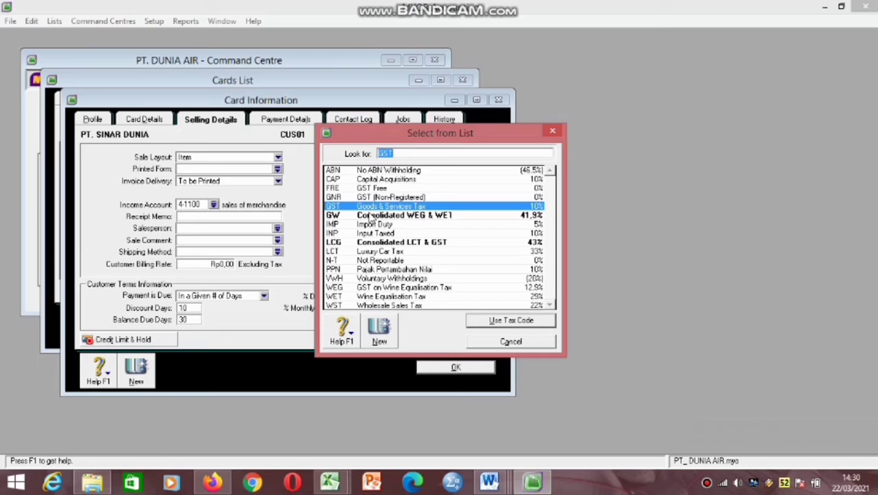
left_click(349, 253)
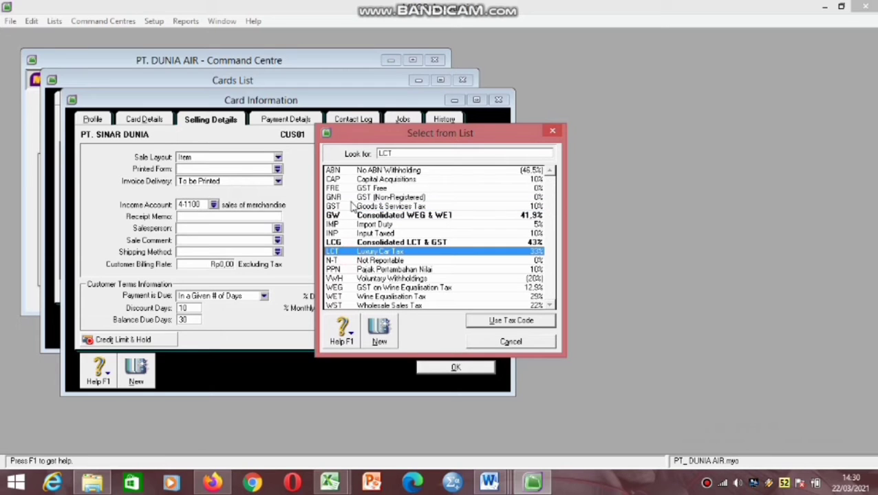
left_click(406, 154)
key("BackSpace")
type("ppn")
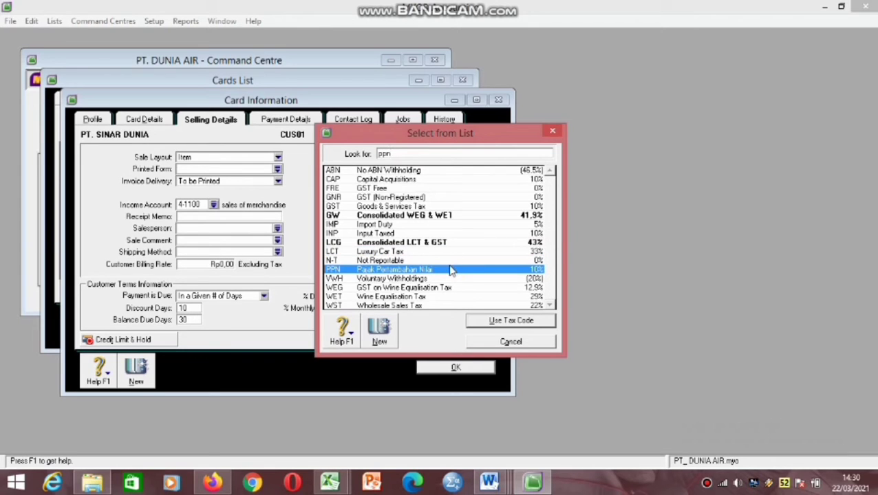
left_click(511, 320)
Set the freight tax code to N-T (Not Reportable) and save the PT. SINAR DUNIA card.
left_click(425, 241)
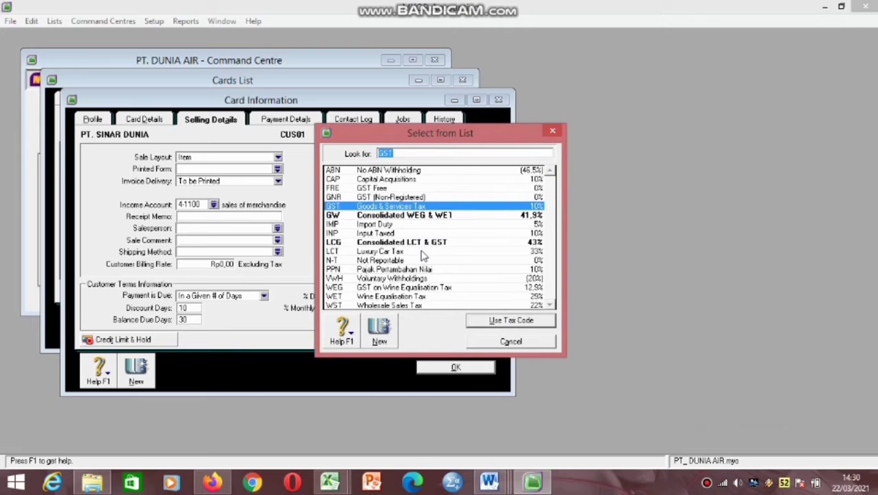
left_click(423, 260)
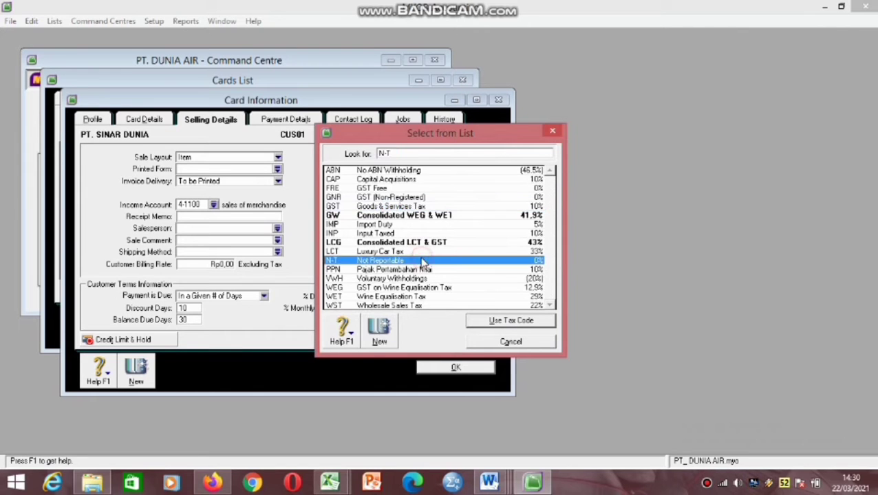
left_click(504, 326)
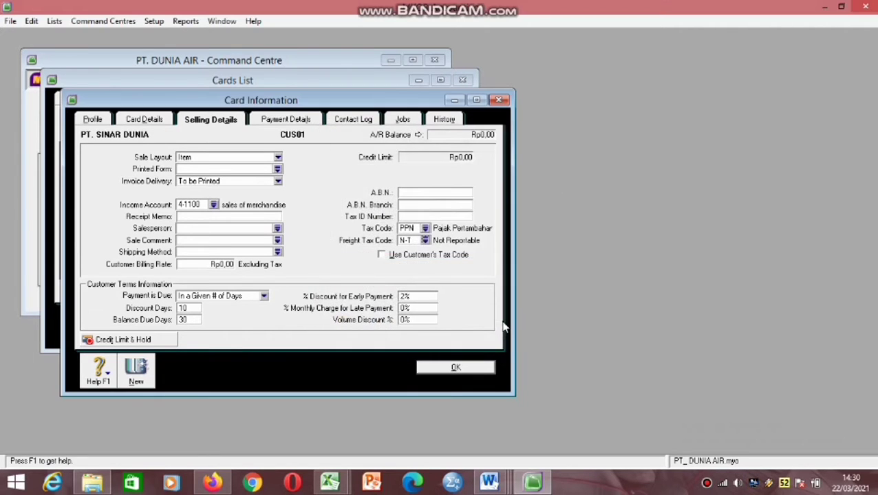
left_click(476, 364)
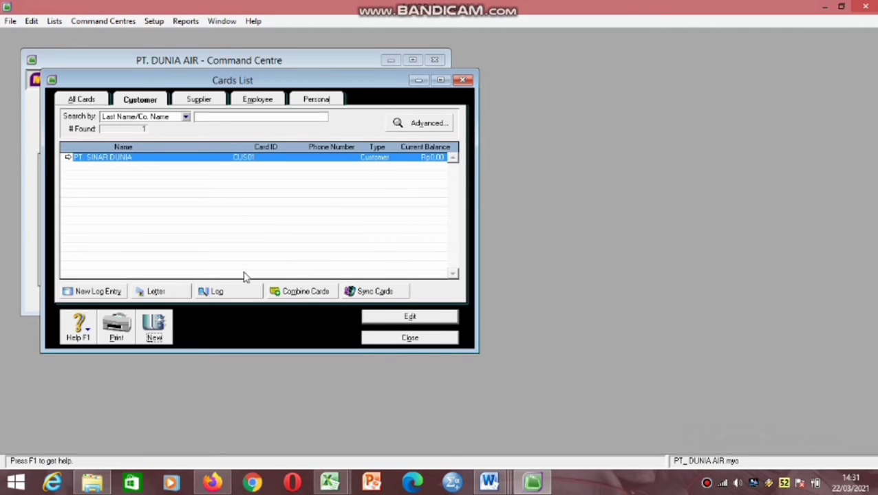
Create another customer card named PT. SEJAHTERA and enter its card ID.
left_click(154, 328)
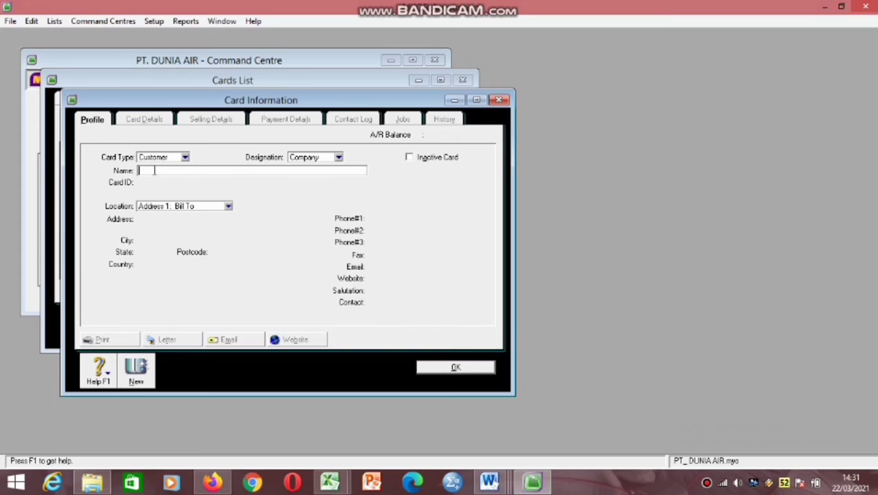
type("PT. SEJAHTERA")
key("Tab")
key("BackSpace")
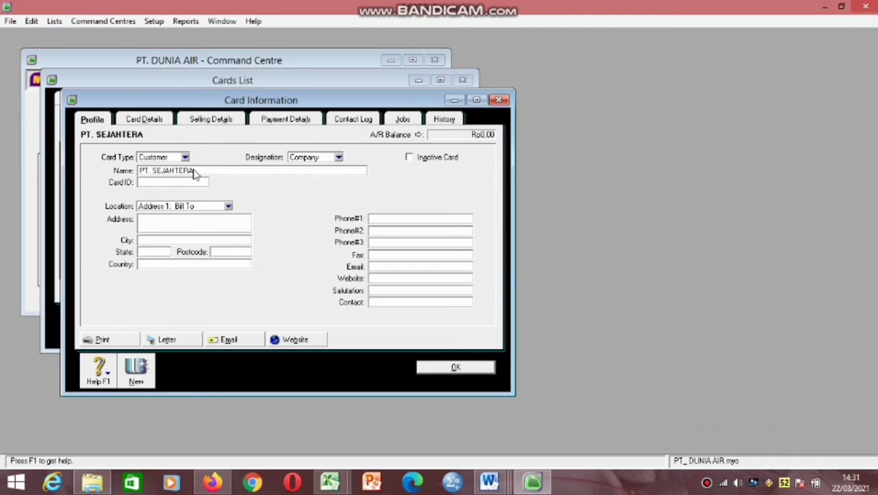
type("CUS02")
Fill in the street address and city on PT. SEJAHTERA's card profile.
left_click(171, 226)
type("J")
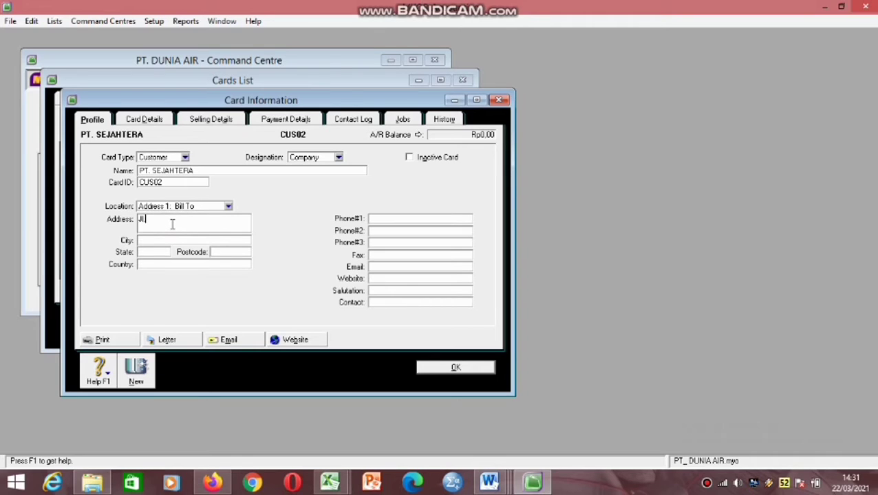
type("l.Jati No.10")
left_click(169, 240)
type("Pariaman")
In PT. SEJAHTERA's selling details, set the sale layout to Item and the income account to sales of merchandise.
left_click(162, 120)
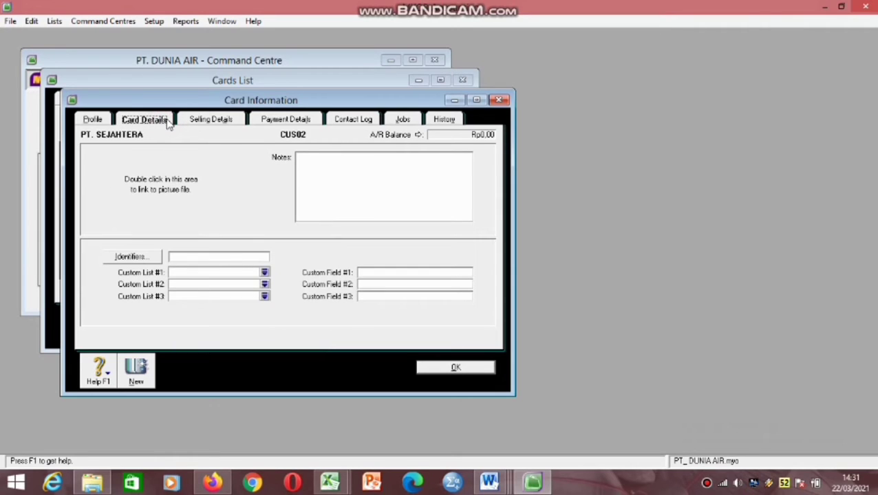
left_click(230, 123)
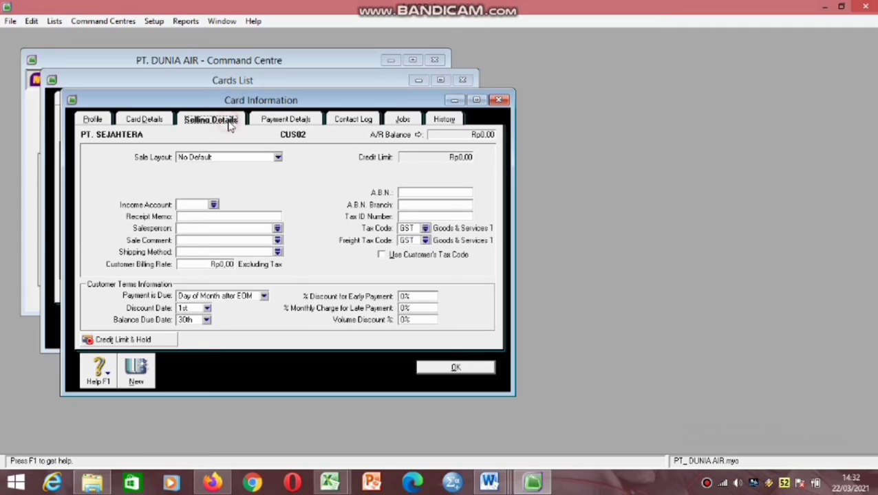
left_click(278, 158)
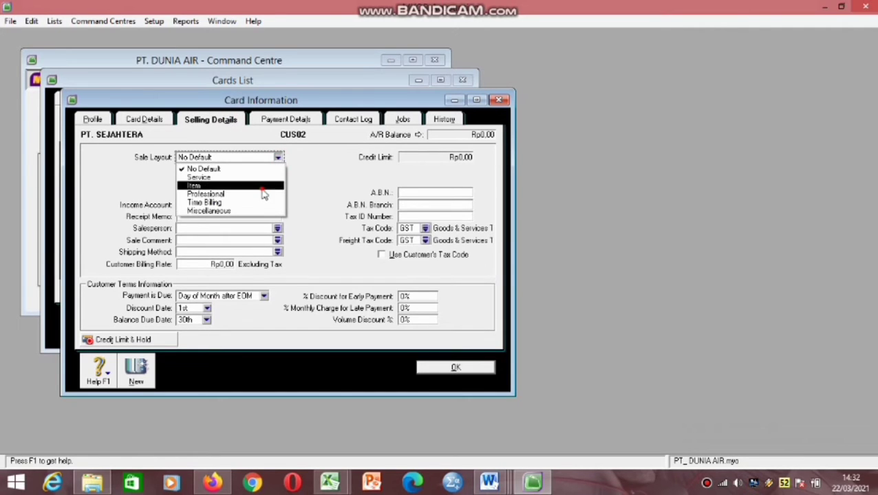
left_click(262, 186)
left_click(214, 205)
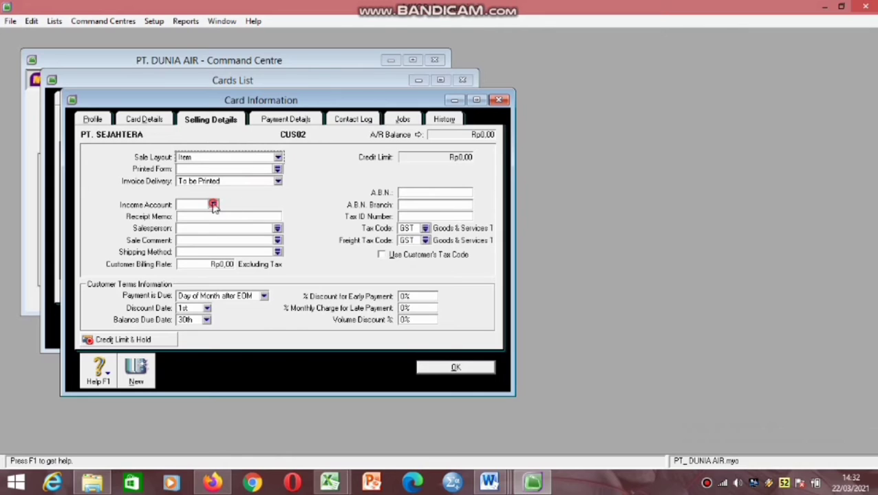
left_click(389, 207)
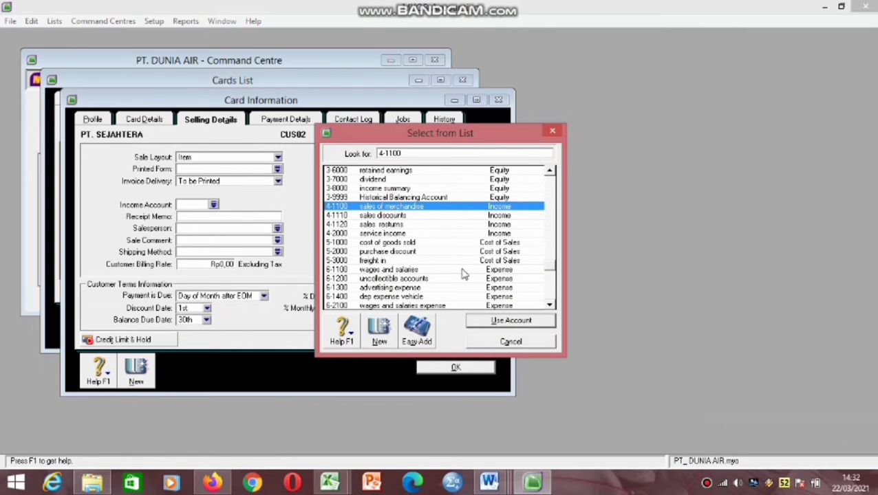
left_click(503, 321)
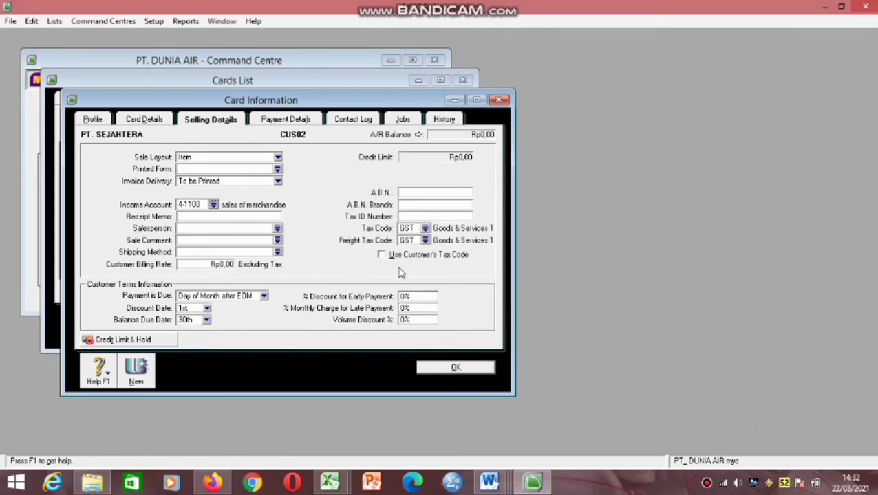
Set PT. SEJAHTERA's payment terms to In a Given # of Days, with 10 discount days, 30 balance due days and 2% early payment discount.
left_click(263, 296)
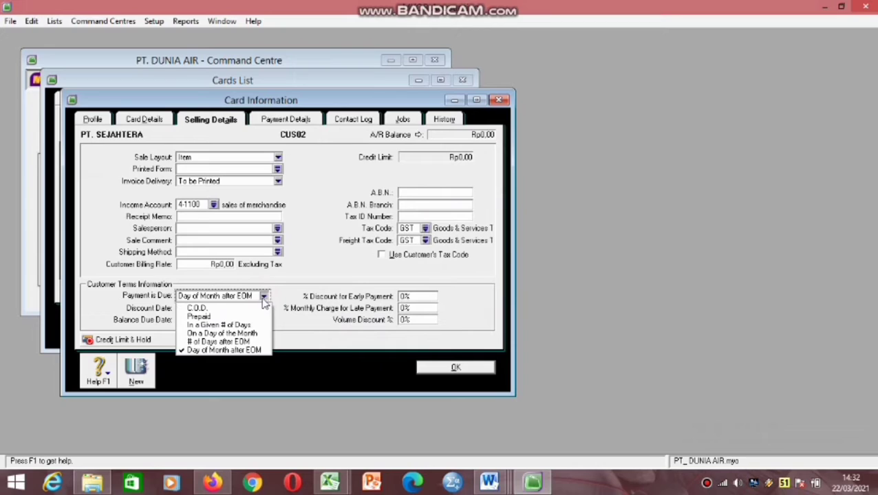
left_click(254, 326)
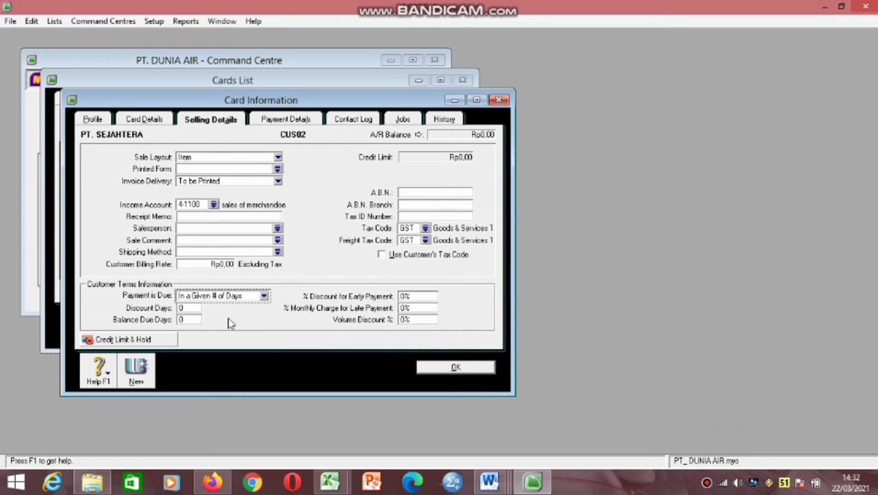
left_click(194, 307)
type("10")
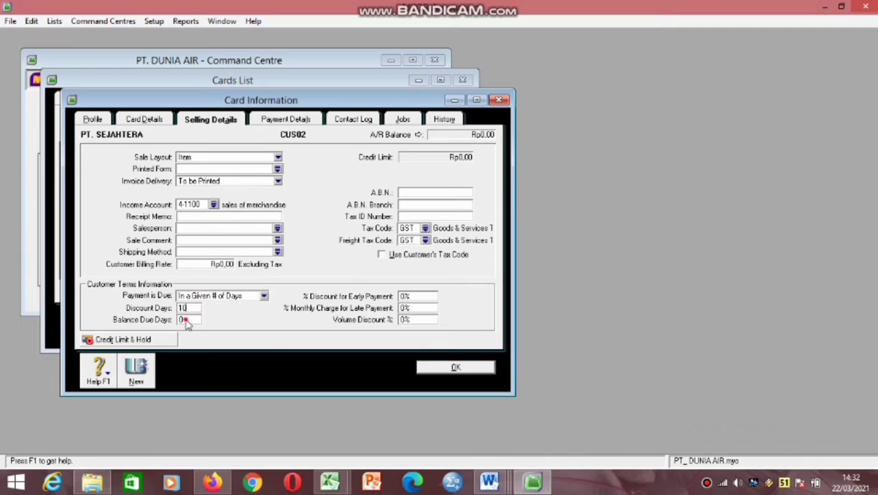
left_click(185, 319)
key("BackSpace")
type("30")
left_click(404, 297)
type("2%")
Set PT. SEJAHTERA's tax code to PPN (Pajak Pertambahan Nilai).
left_click(424, 227)
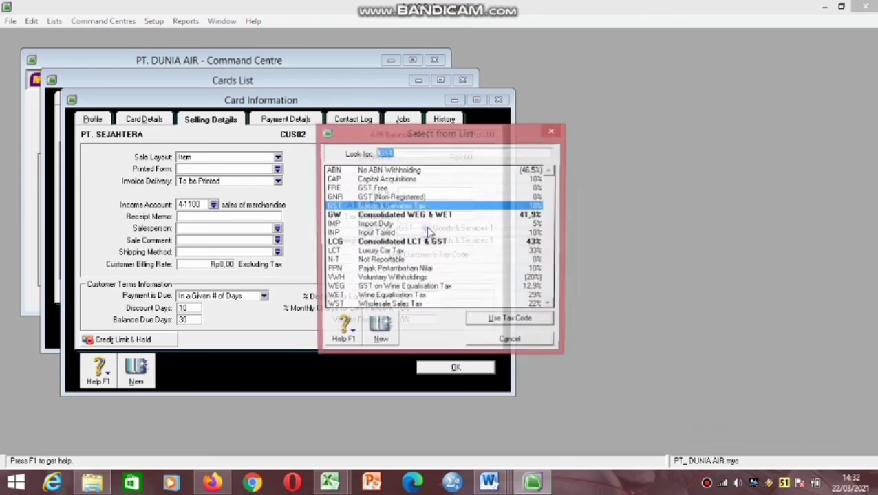
key("BackSpace")
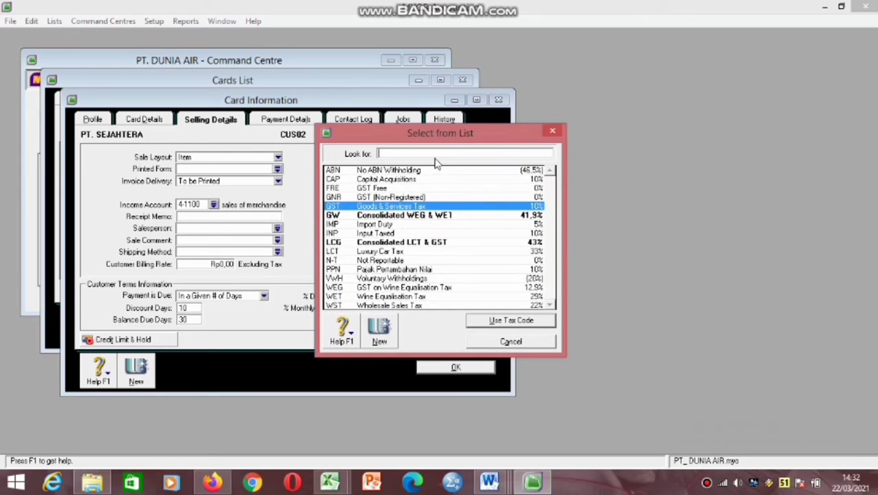
type("ppn")
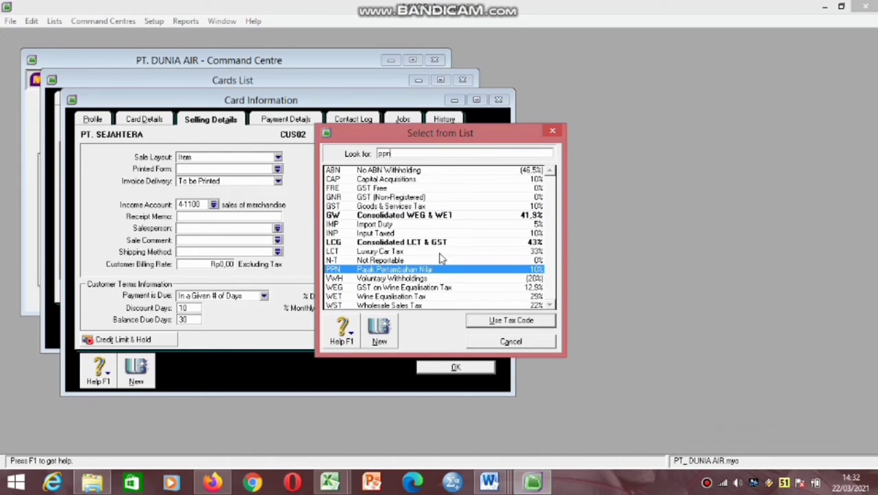
left_click(493, 322)
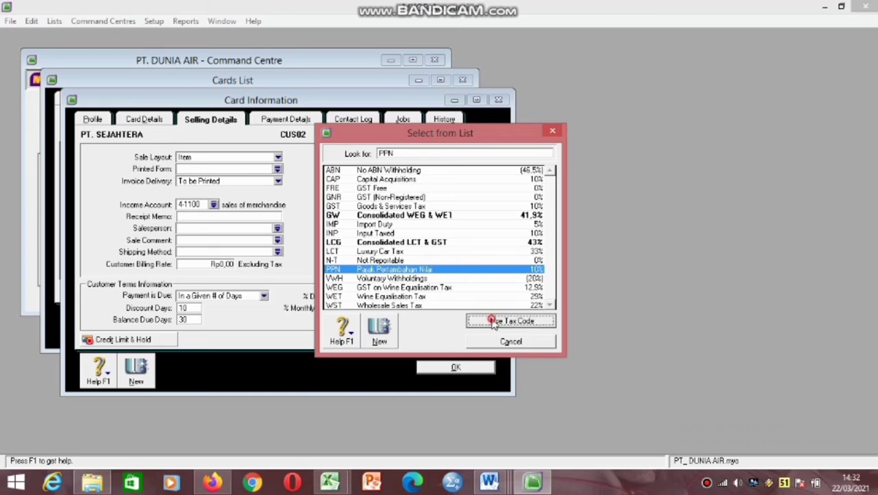
Set PT. SEJAHTERA's freight tax code to N-T (Not Reportable) and save the card.
left_click(425, 242)
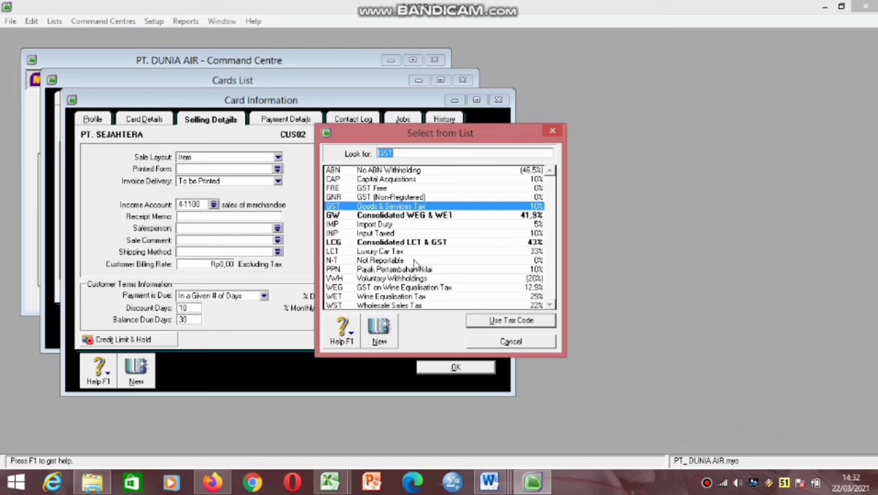
left_click(415, 261)
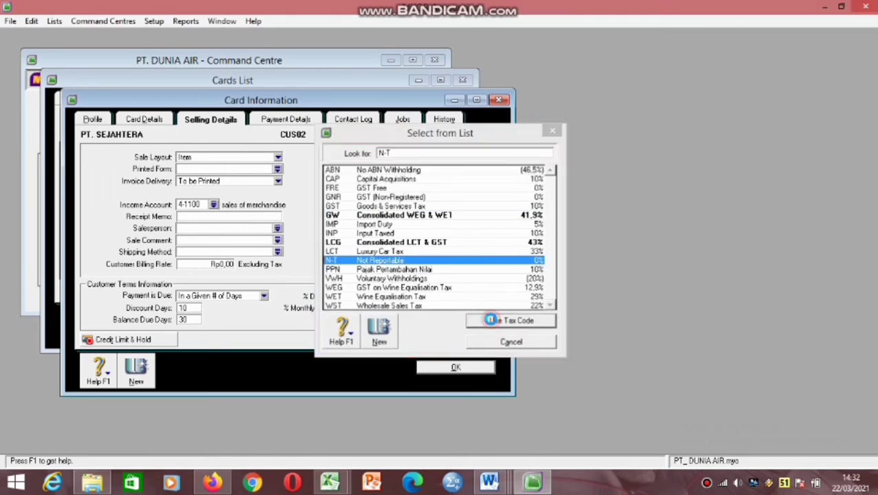
left_click(492, 323)
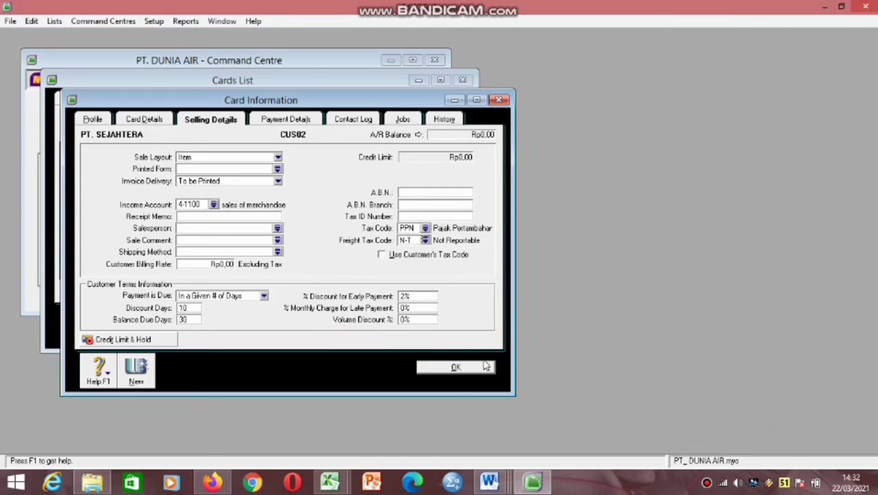
left_click(456, 368)
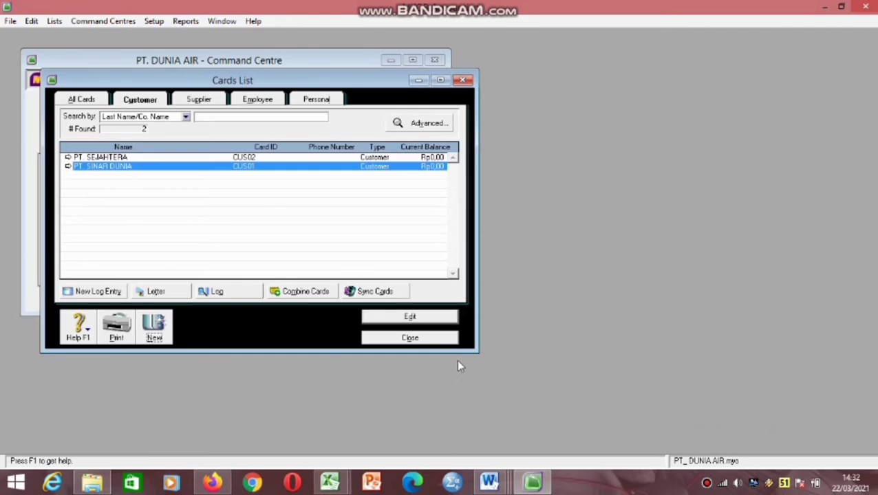
Create another customer card named PT.FLAMBOYAN and enter its card ID.
left_click(156, 322)
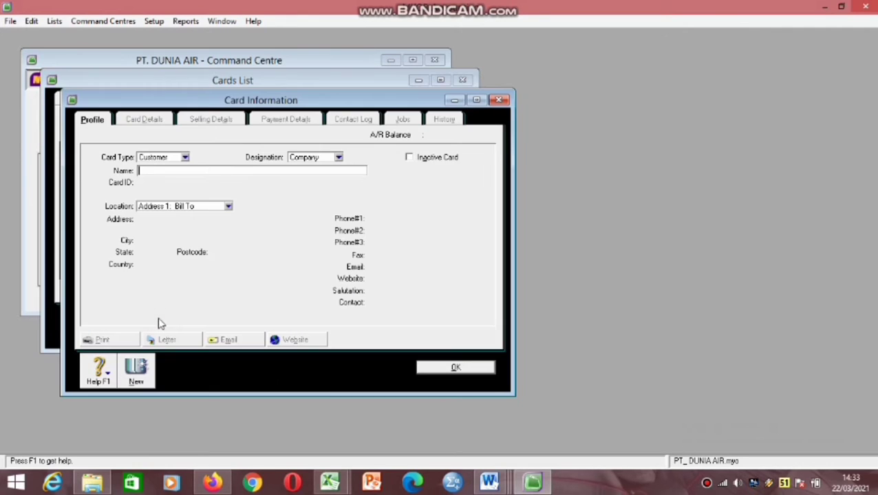
left_click(181, 173)
type("PT FLAMBOYAN")
key("Tab")
key("BackSpace")
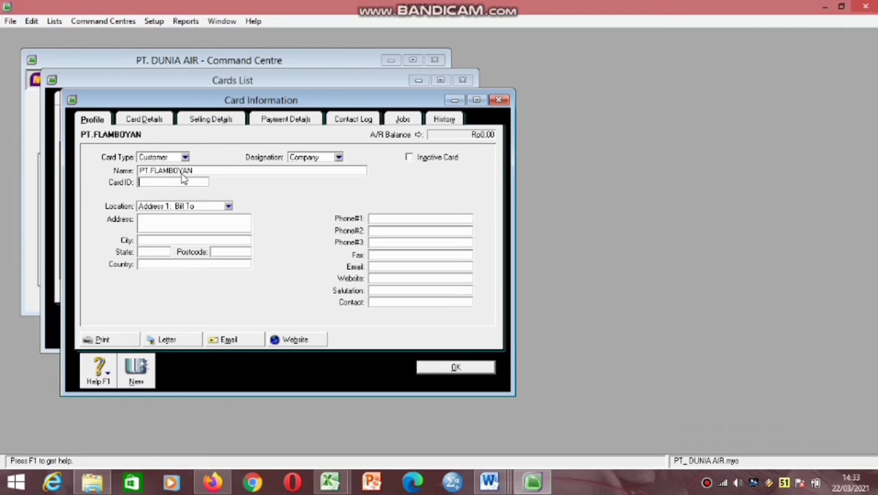
type("CUS03")
Fill in the street address and city on PT.FLAMBOYAN's card profile.
left_click(159, 221)
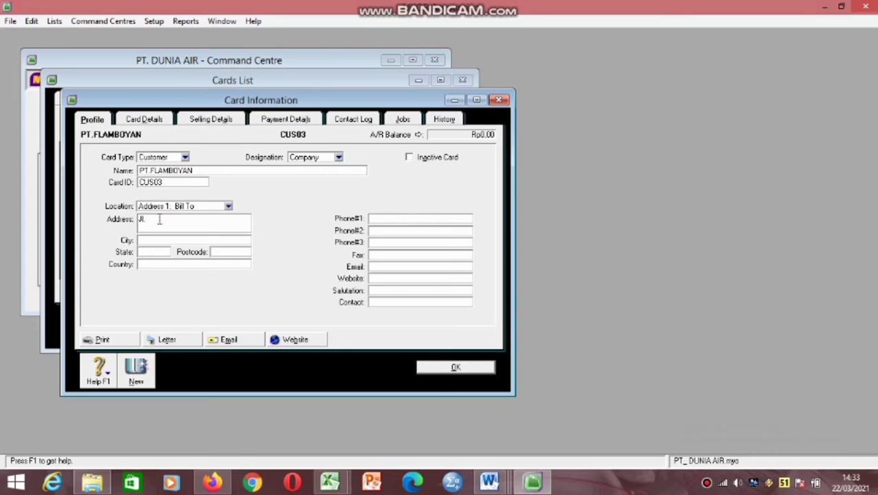
type("Jl. M.Yamin NO.50")
left_click(160, 240)
type("Pad")
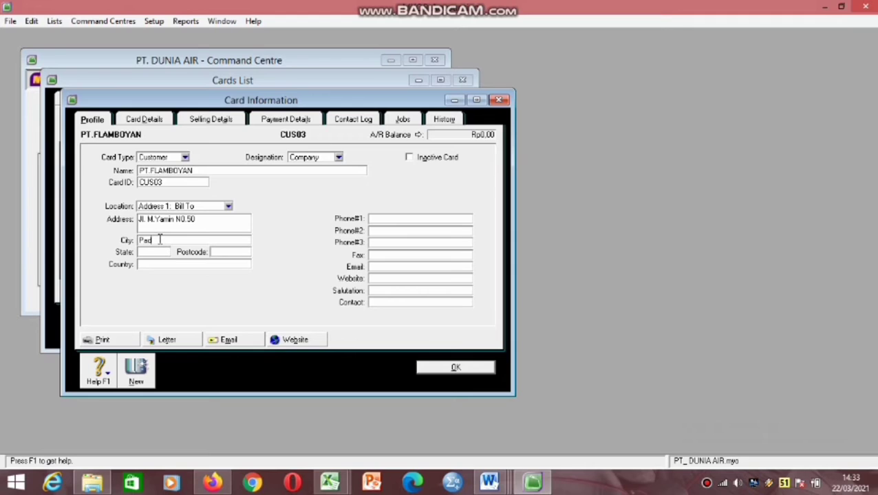
type("ang")
In PT.FLAMBOYAN's selling details, set the sale layout to Item and the income account to 4-1100 sales of merchandise.
left_click(214, 121)
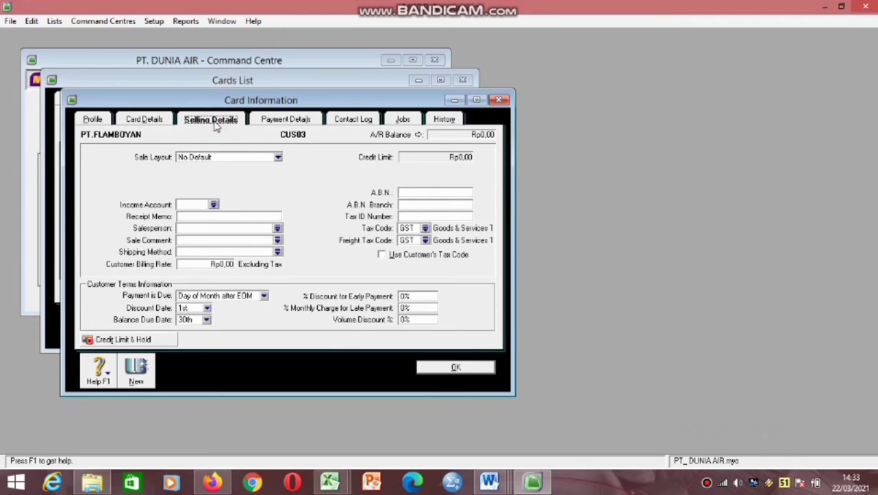
left_click(278, 159)
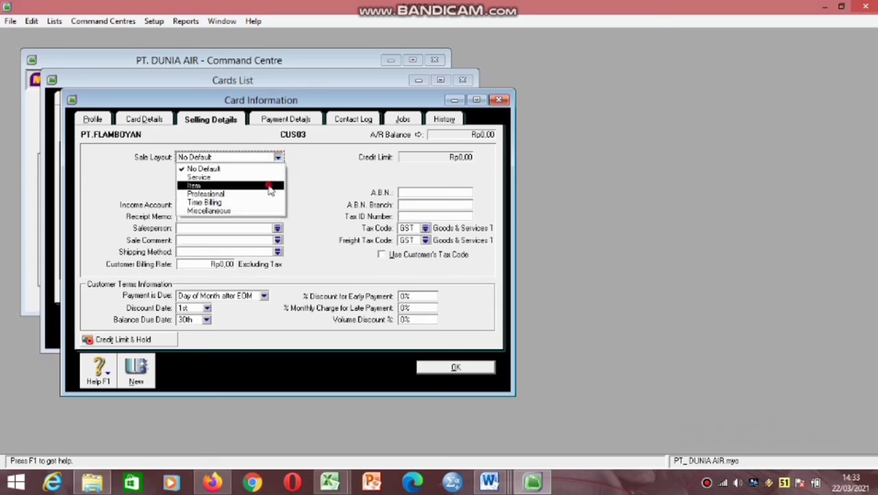
left_click(268, 186)
left_click(213, 204)
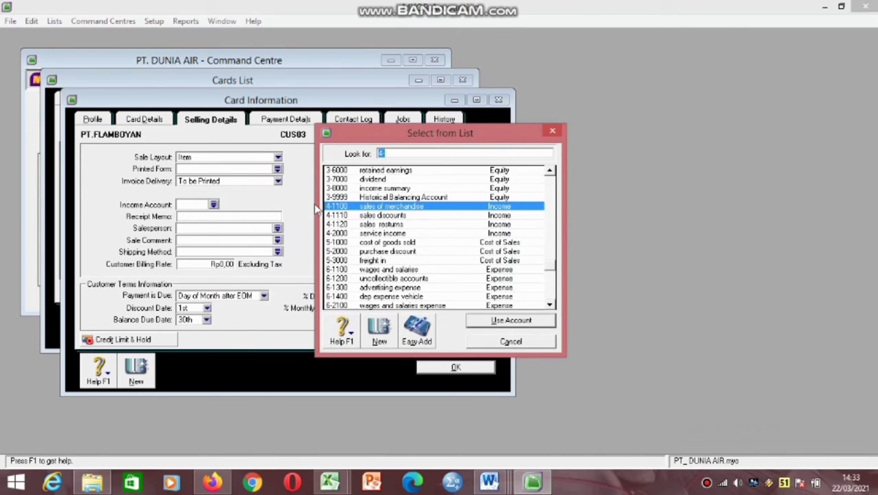
left_click(498, 322)
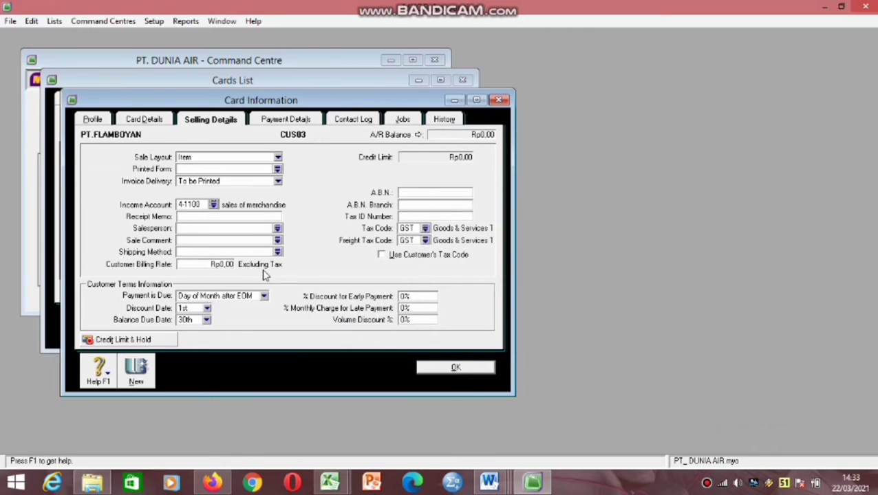
Set PT.FLAMBOYAN's payment terms to In a Given # of Days, with 10 discount days, 30 balance due days and 2% early payment discount.
left_click(264, 297)
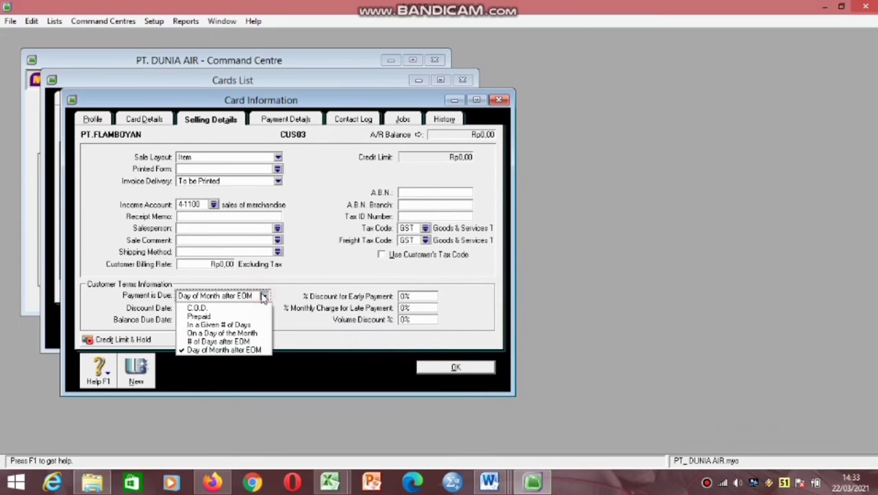
left_click(248, 330)
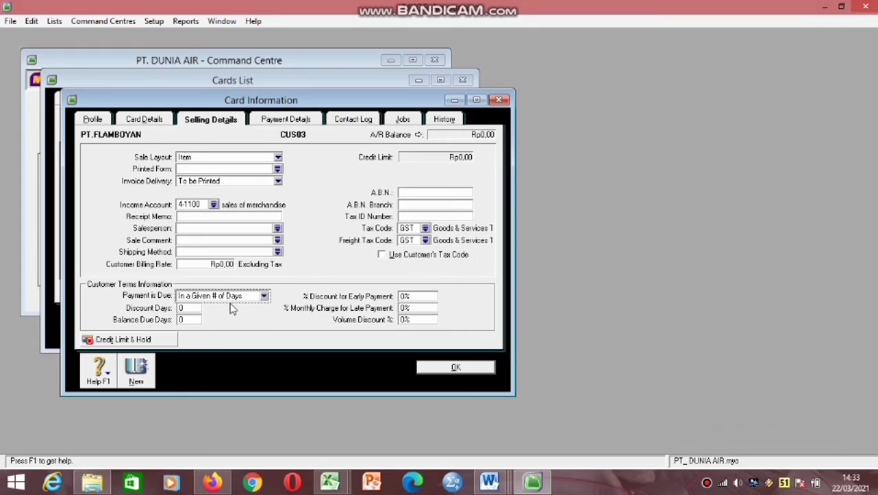
left_click(184, 309)
type("1")
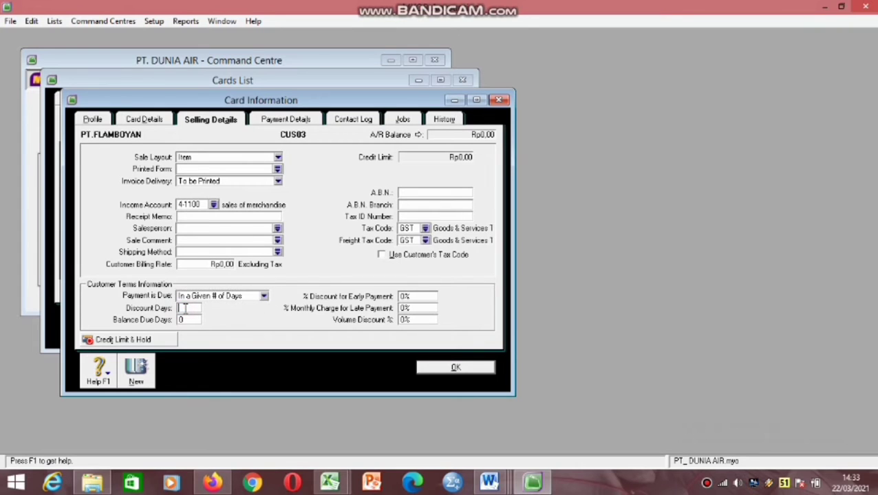
type("0")
left_click(187, 320)
key("BackSpace")
type("30")
left_click(405, 296)
type("5")
type("2")
Set PT.FLAMBOYAN's tax code to PPN (Pajak Pertambahan Nilai).
left_click(424, 229)
key("BackSpace")
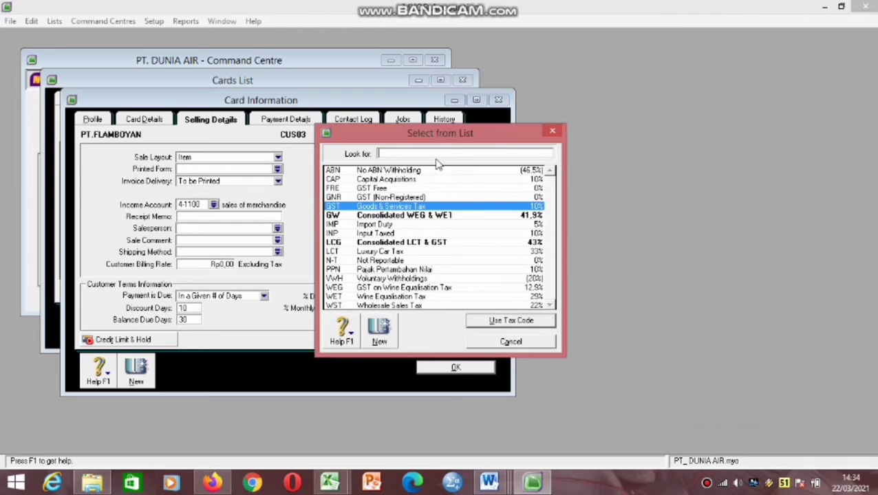
type("ppn")
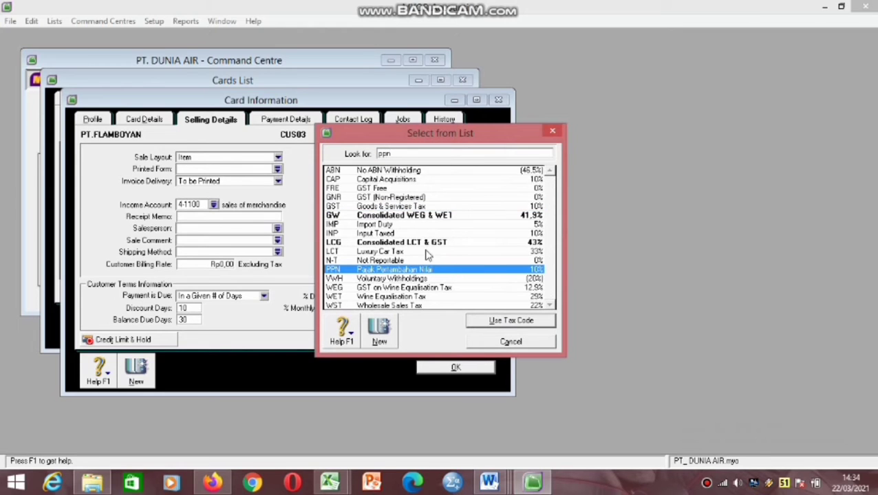
left_click(424, 270)
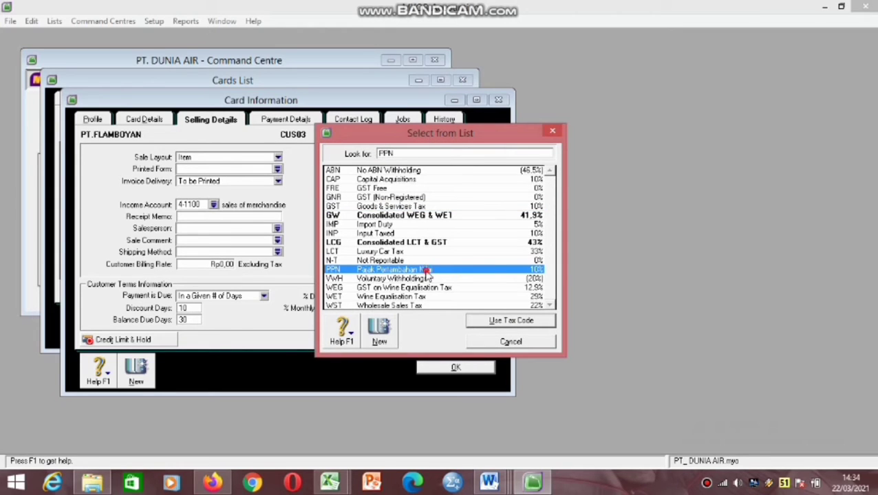
left_click(512, 319)
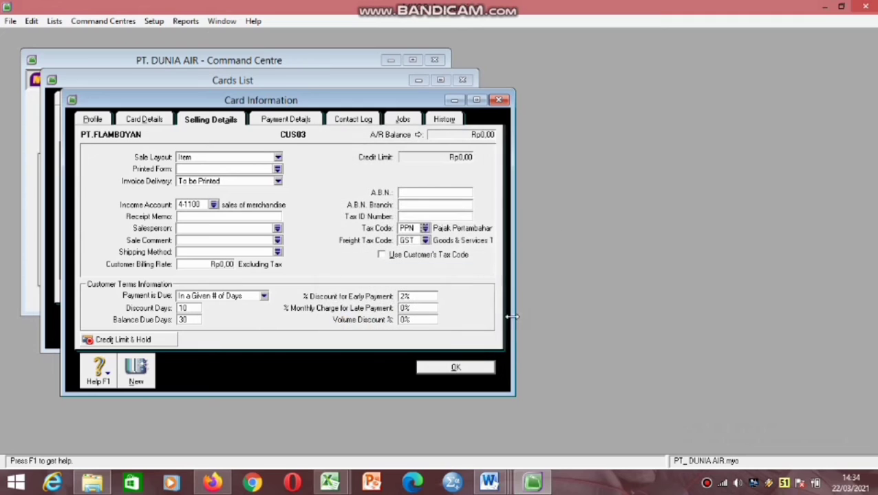
Set PT.FLAMBOYAN's freight tax code to N-T (Not Reportable) and save the card.
left_click(425, 240)
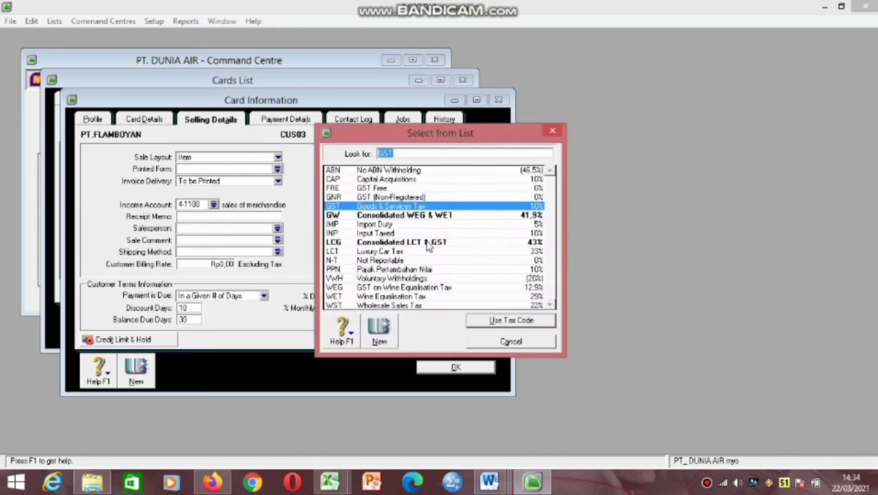
left_click(425, 260)
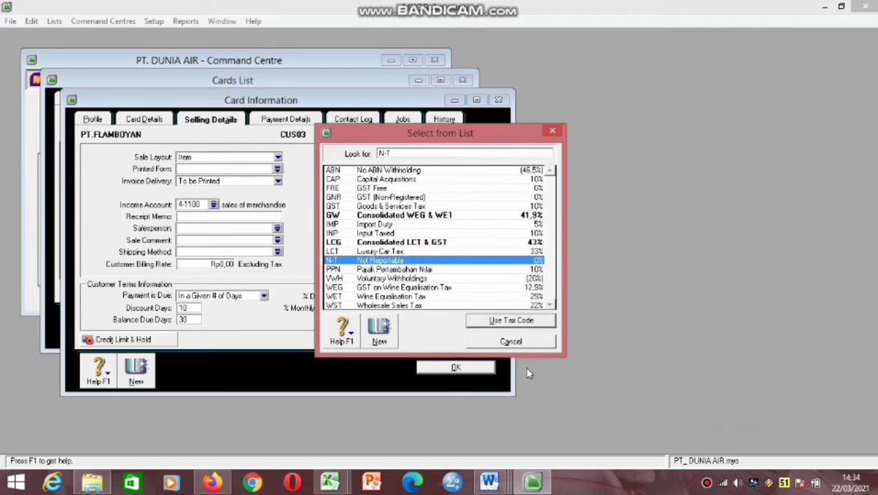
left_click(514, 326)
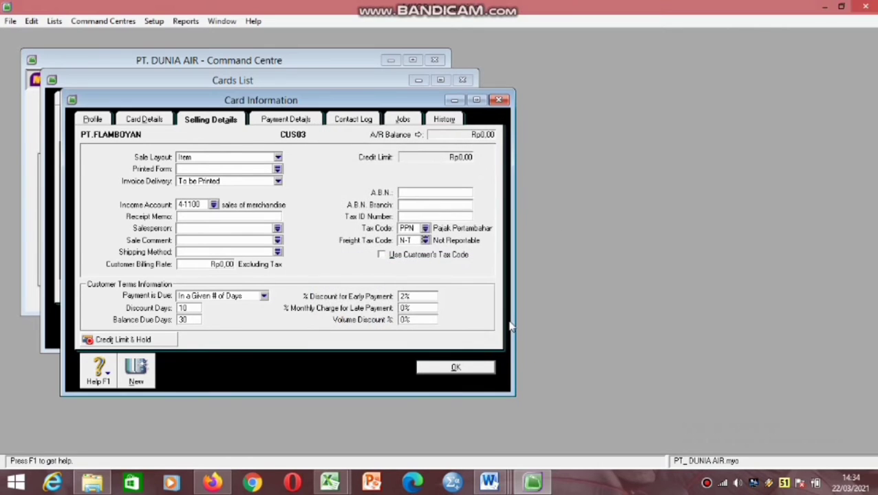
left_click(467, 369)
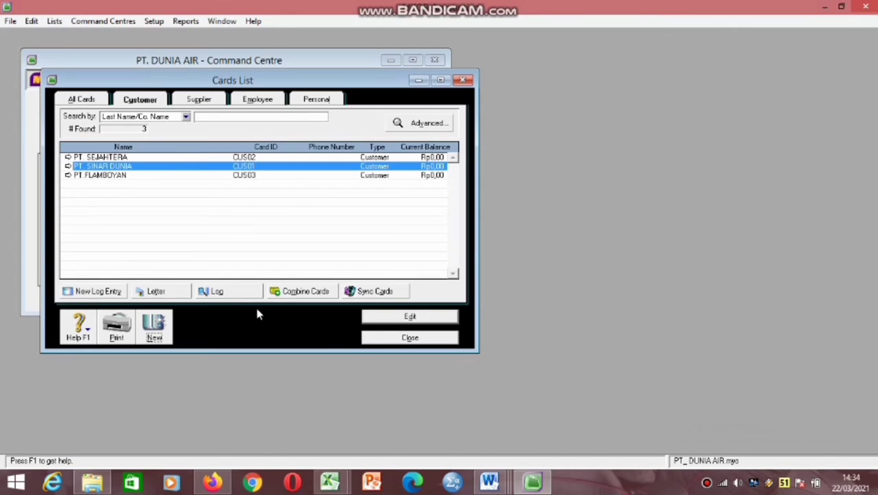
Create a customer card named PENJUALAN TUNAI for cash sales and enter its card ID.
left_click(164, 323)
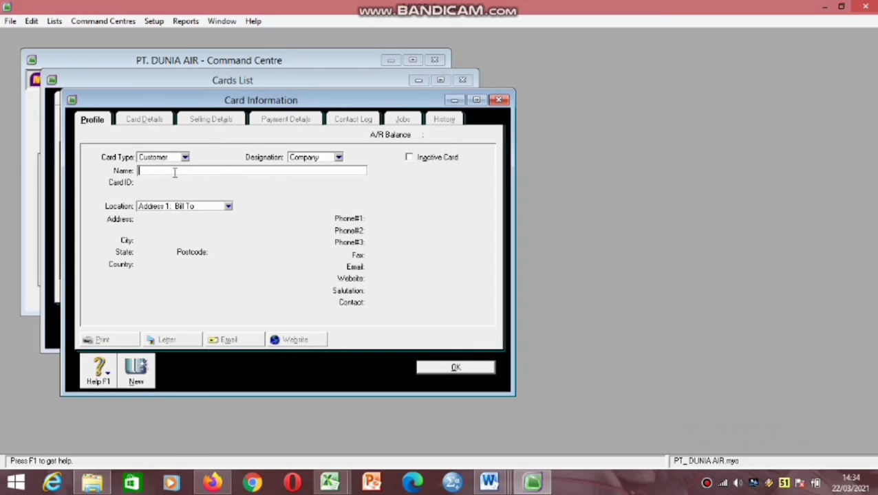
type("PEB")
type("JUALAN")
type(" TUNIA")
key("BackSpace")
key("BackSpace")
type("AI")
key("Tab")
key("BackSpace")
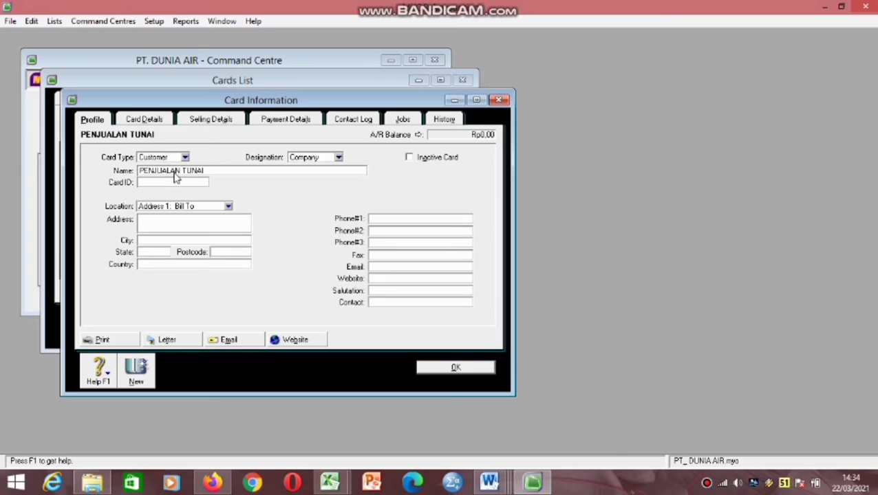
type("CCASH")
In PENJUALAN TUNAI's selling details, set the sale layout to Item.
left_click(220, 118)
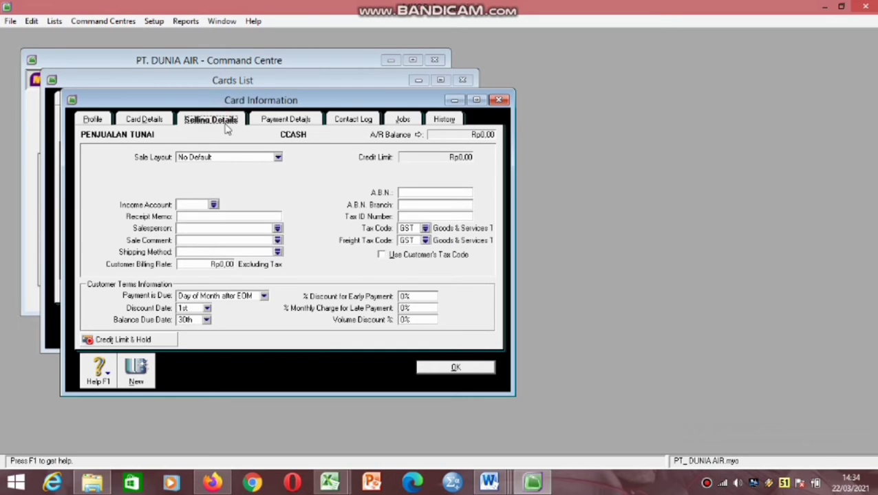
left_click(278, 158)
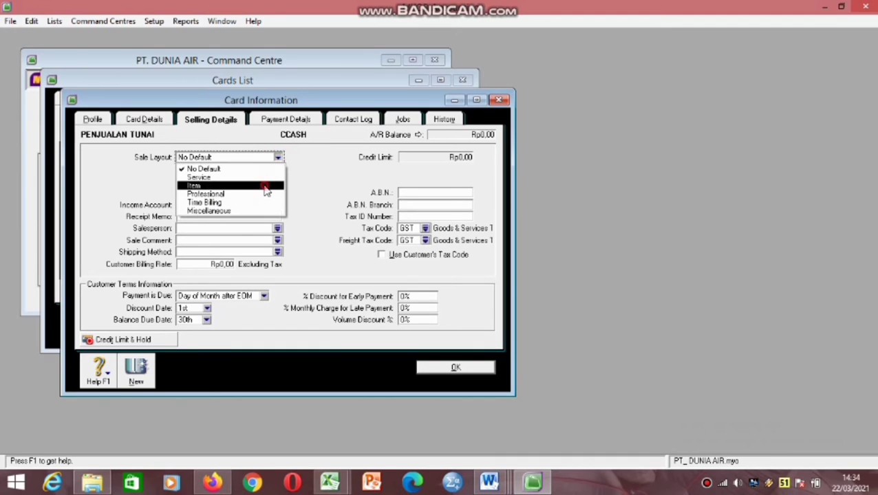
left_click(264, 186)
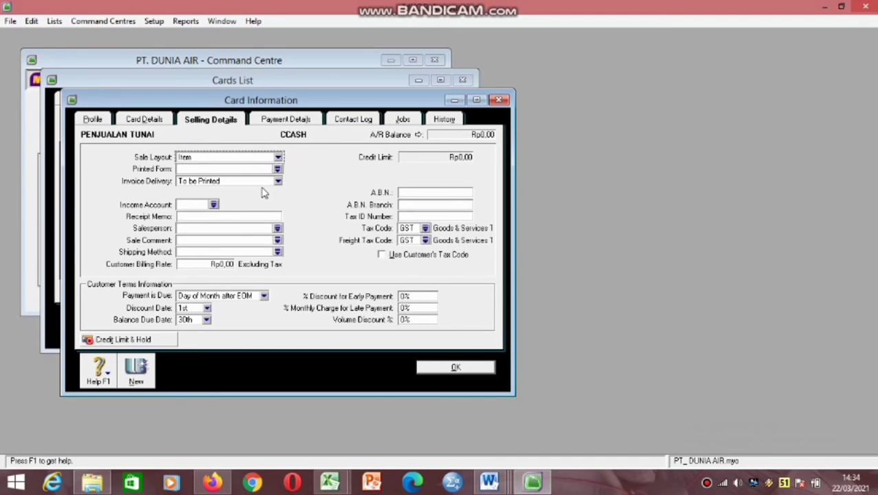
Set PENJUALAN TUNAI's income account to 4-1100 sales of merchandise and its payment terms to C.O.D.
left_click(214, 205)
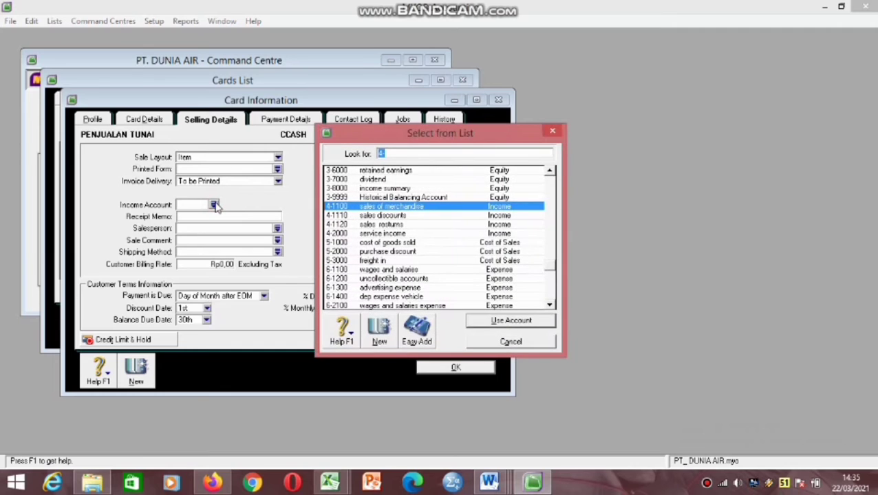
left_click(347, 208)
left_click(533, 321)
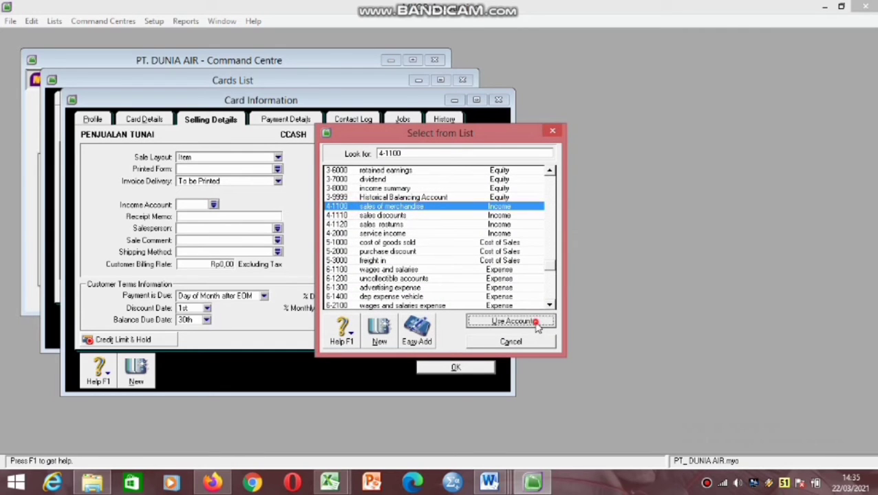
left_click(264, 296)
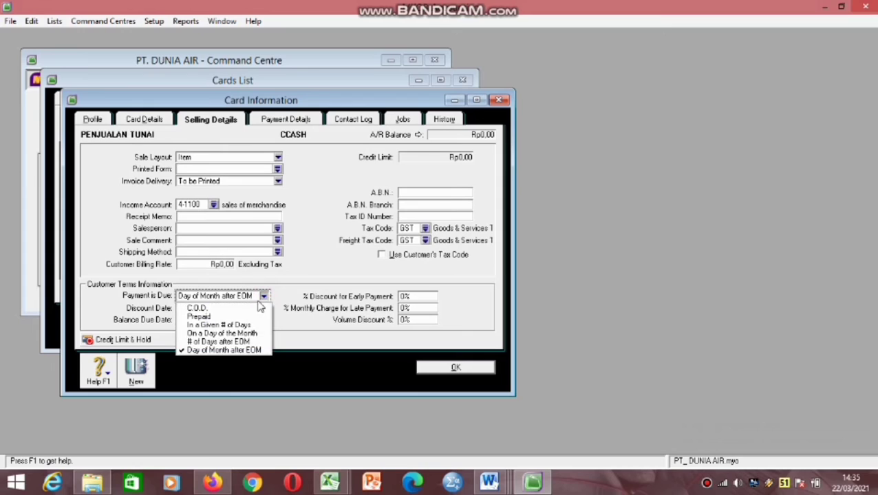
left_click(257, 309)
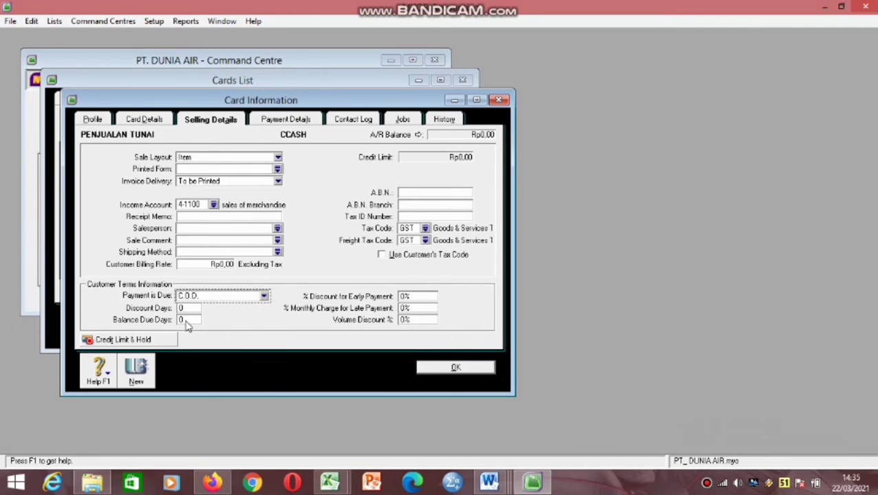
Set PENJUALAN TUNAI's tax code to PPN (Pajak Pertambahan Nilai).
left_click(425, 229)
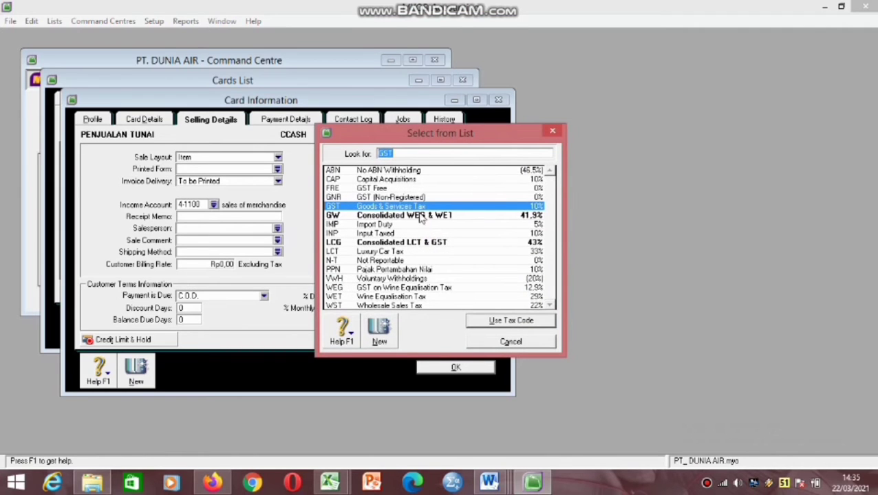
key("BackSpace")
type("PPN")
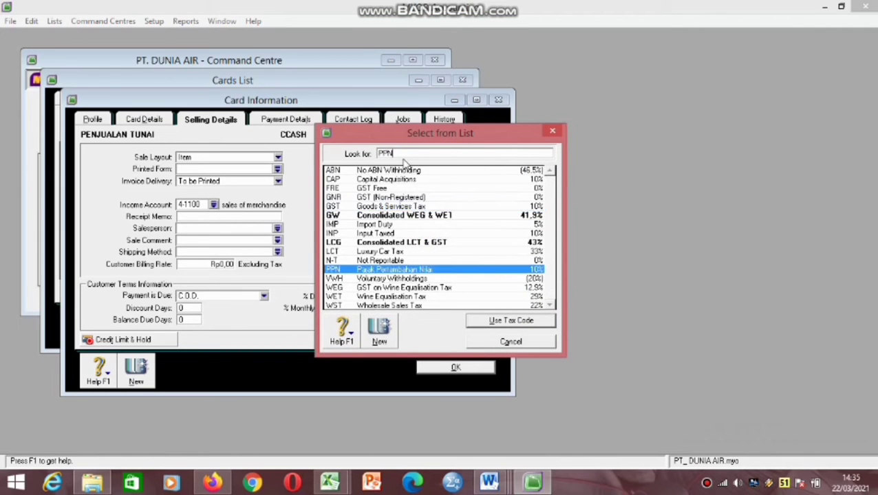
left_click(441, 269)
left_click(482, 321)
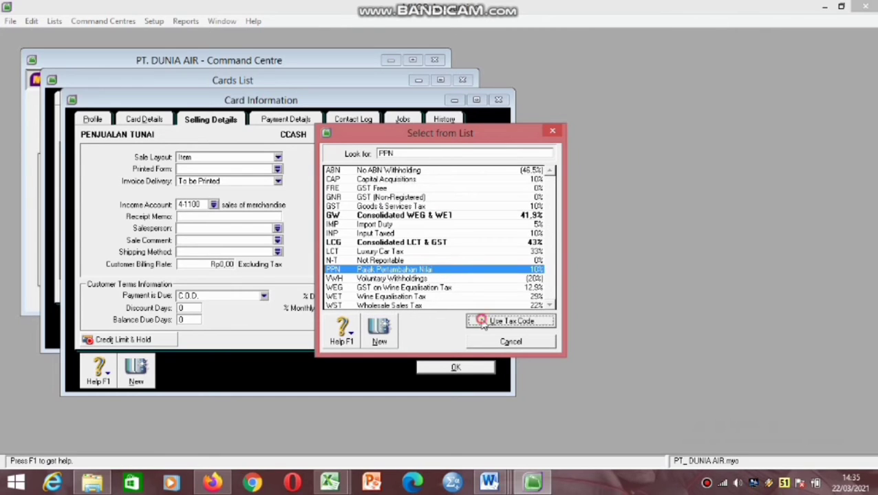
Set PENJUALAN TUNAI's freight tax code to N-T (Not Reportable).
left_click(428, 241)
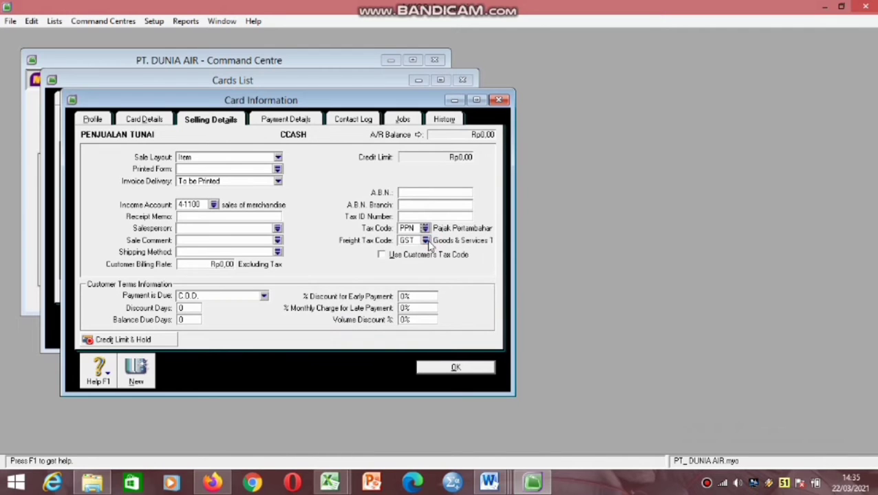
left_click(425, 241)
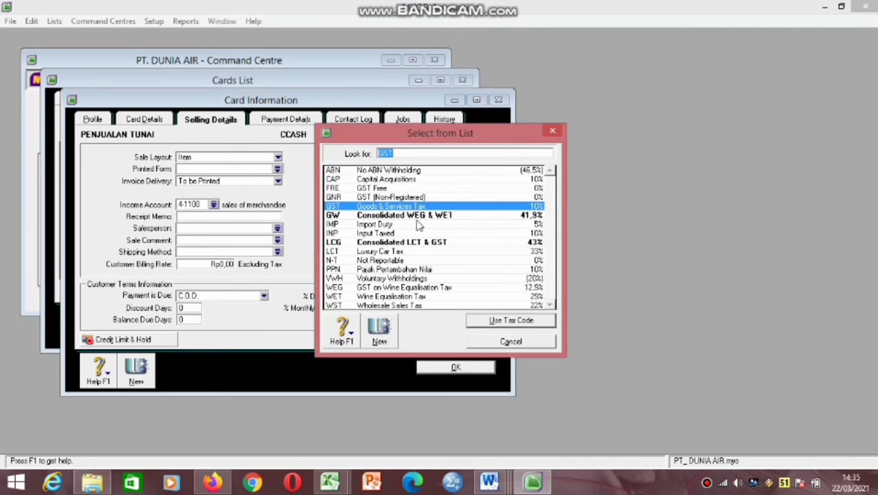
key("BackSpace")
type("N")
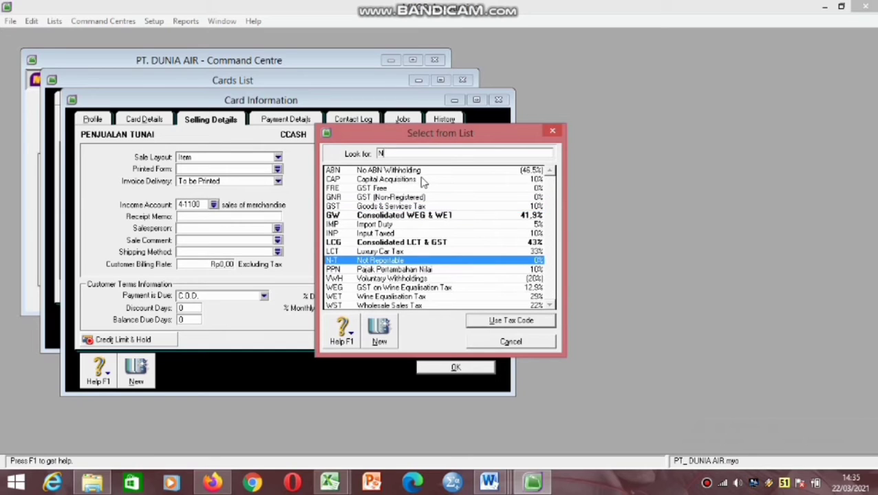
type("-T")
left_click(489, 321)
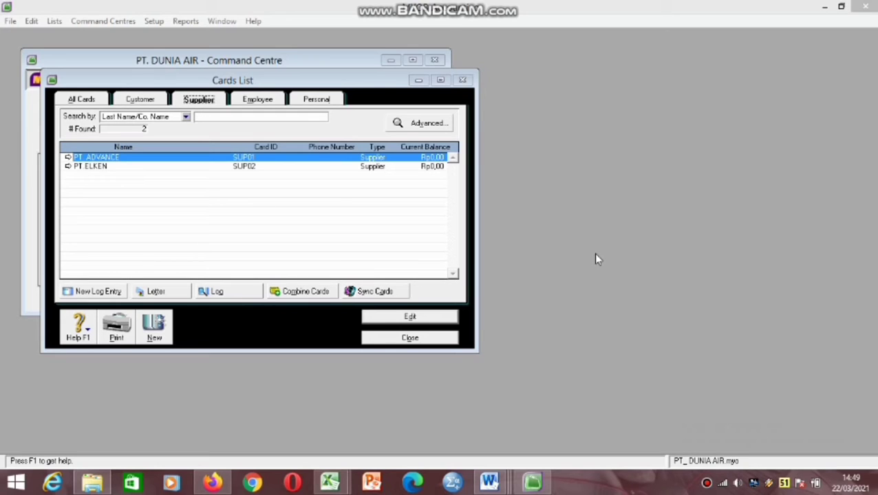
Open the PT. ADVANCE supplier card and review its name, card ID, address and city in the profile.
left_click(155, 101)
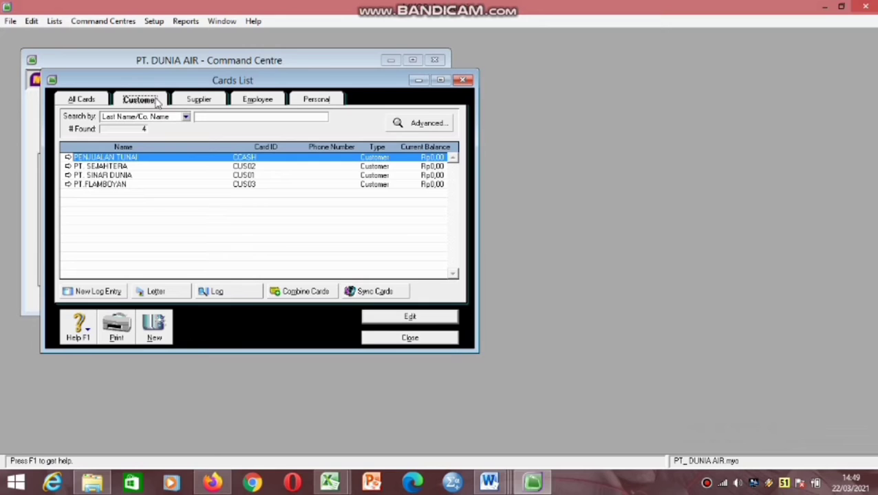
left_click(198, 101)
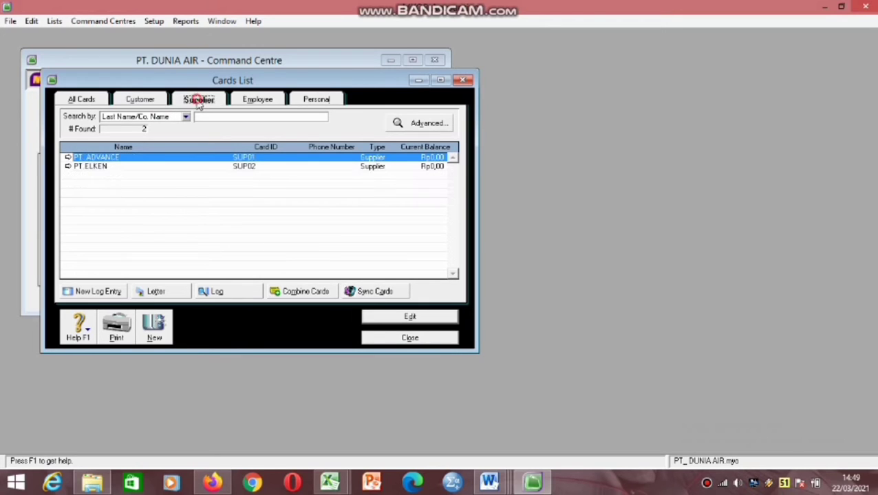
left_click(163, 159)
left_click(384, 319)
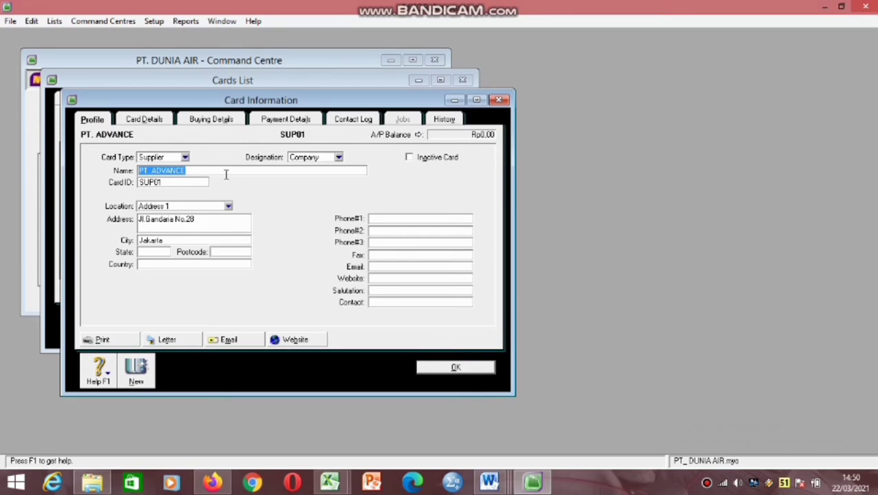
left_click(220, 170)
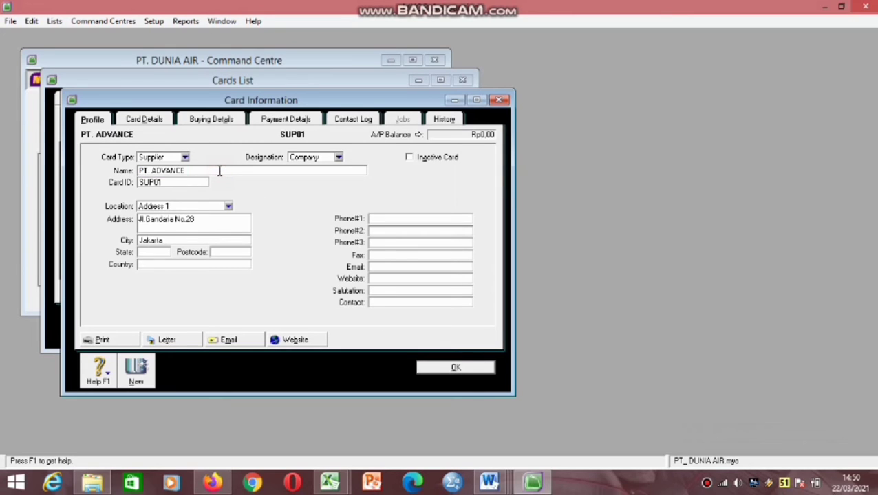
double_click(195, 183)
triple_click(205, 220)
left_click(204, 220)
double_click(200, 240)
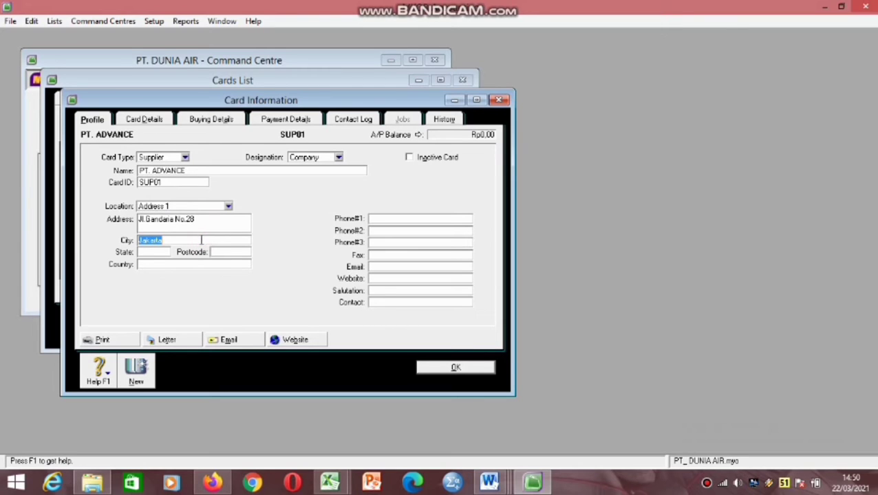
In PT. ADVANCE's buying details, set the payment due term to In a Given # of Days.
left_click(213, 121)
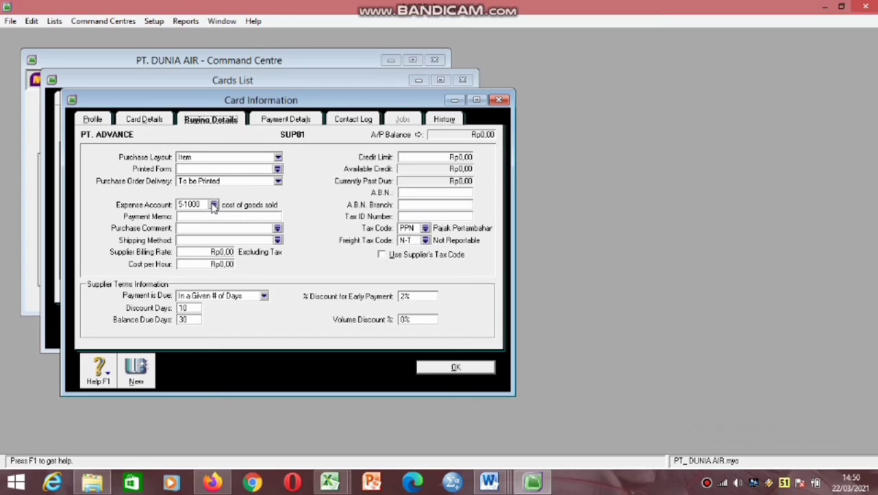
left_click(264, 300)
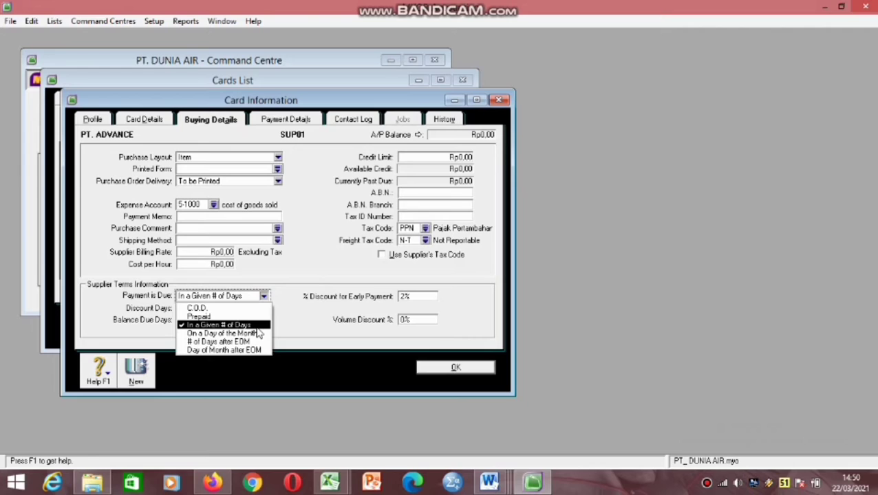
left_click(256, 324)
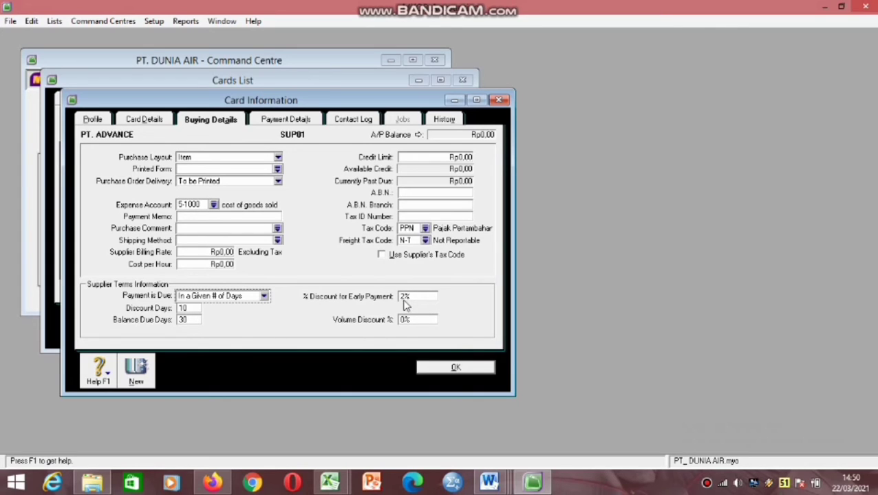
Set PT. ADVANCE's tax code to PPN and its freight tax code to N-T, and save the card.
left_click(425, 230)
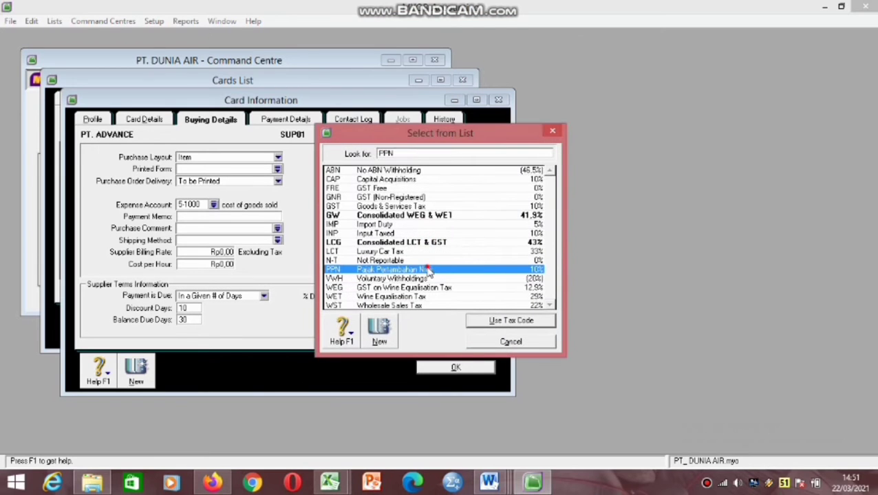
left_click(499, 325)
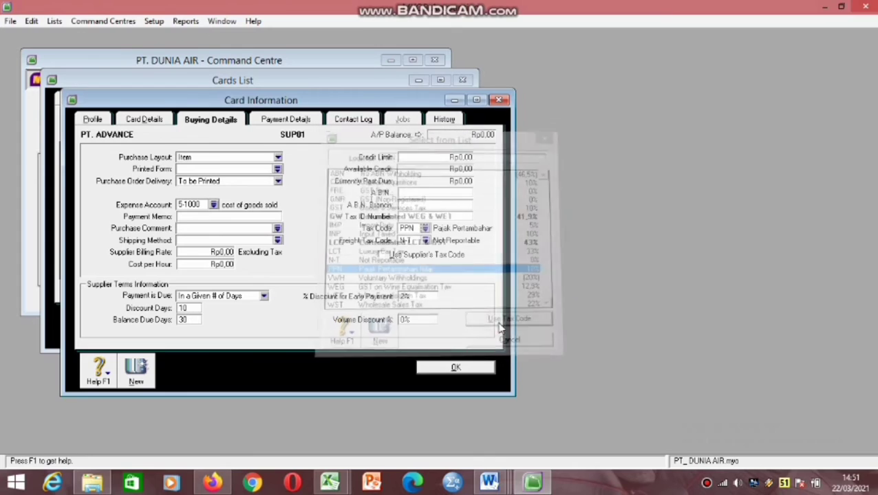
left_click(425, 241)
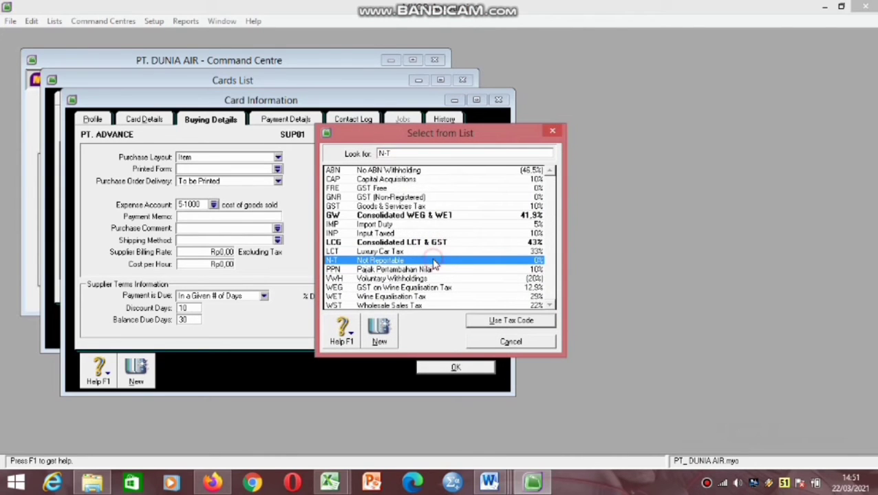
left_click(484, 324)
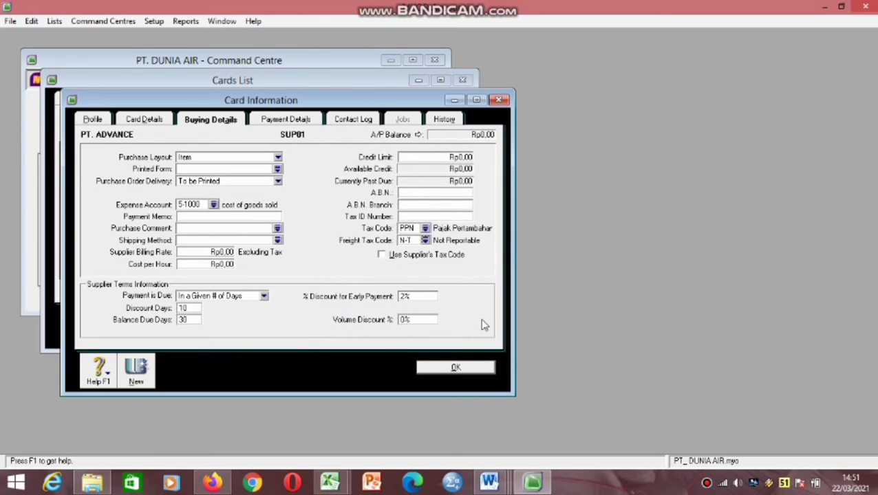
left_click(456, 367)
Open the PT.ELKEN supplier card and review its name, address and city in the profile.
left_click(213, 169)
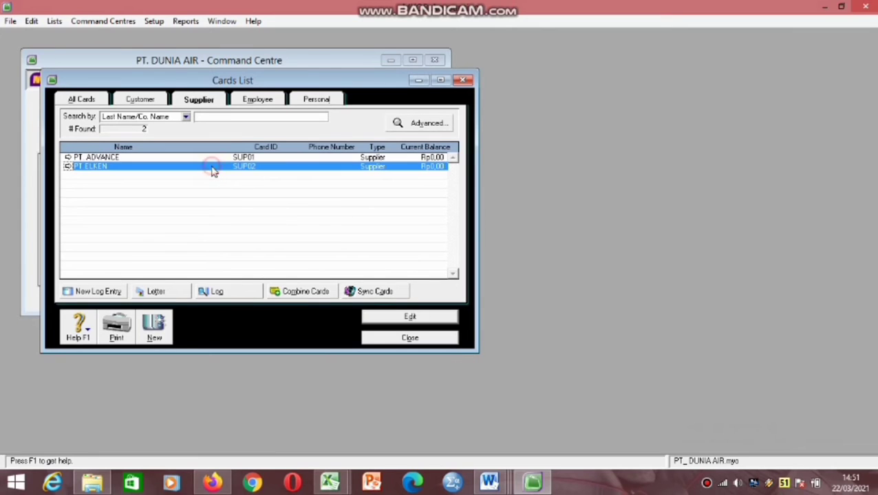
left_click(410, 319)
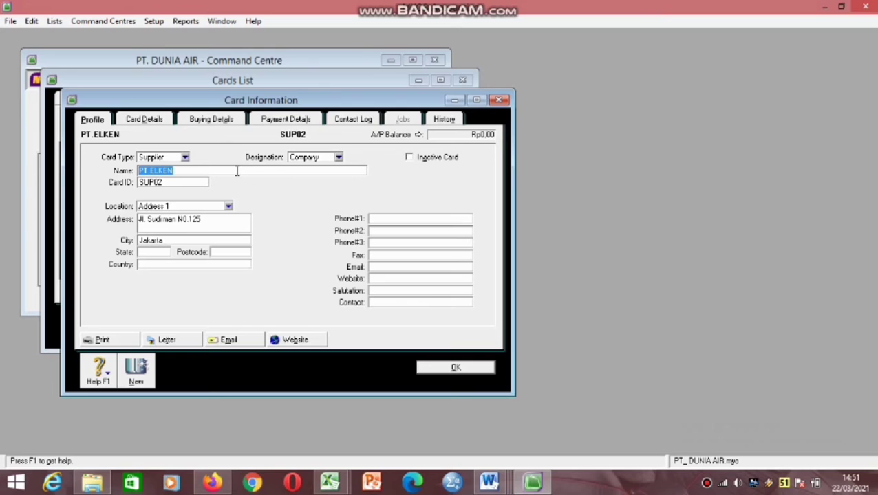
left_click(237, 171)
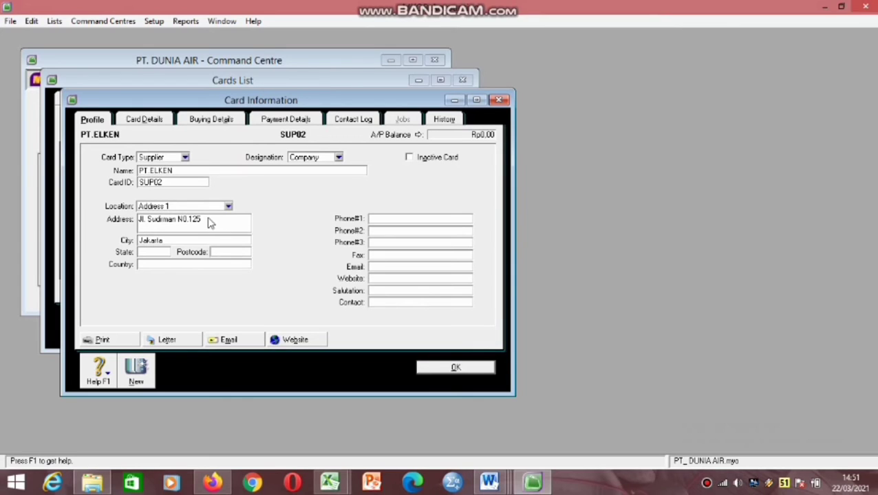
double_click(195, 238)
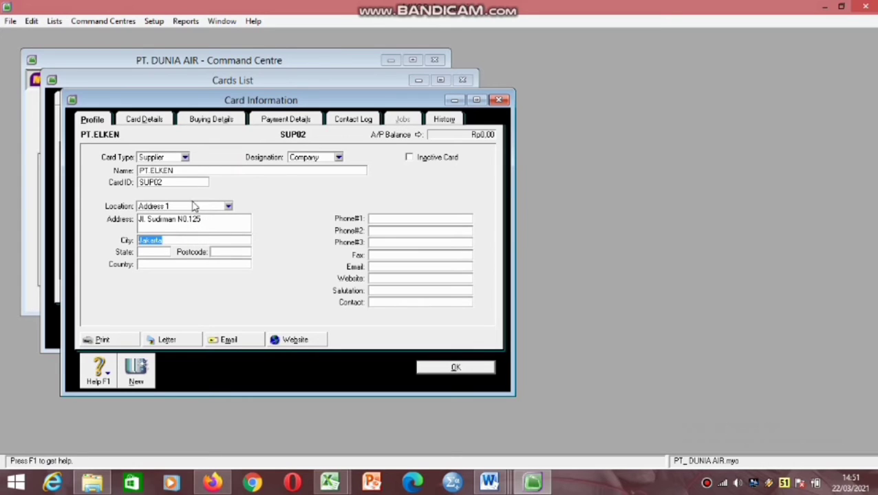
In PT.ELKEN's buying details, set the purchase layout to Item and the expense account to 5-1000 cost of goods sold.
left_click(215, 120)
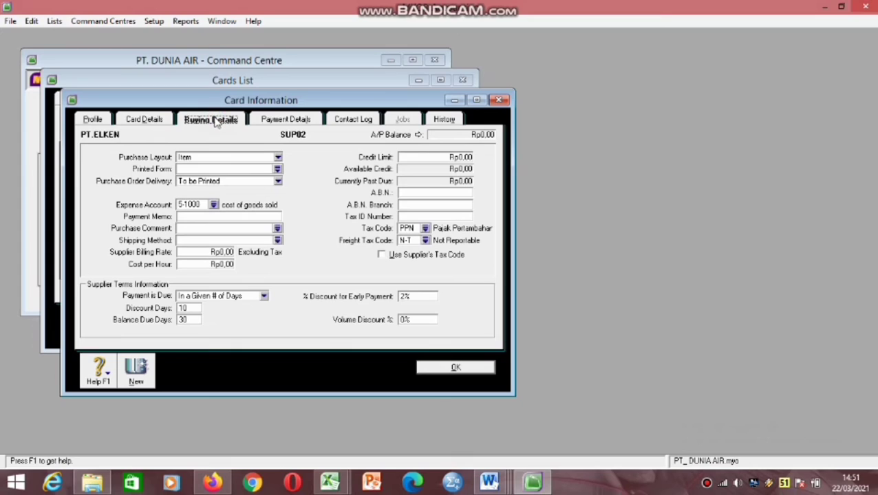
left_click(278, 157)
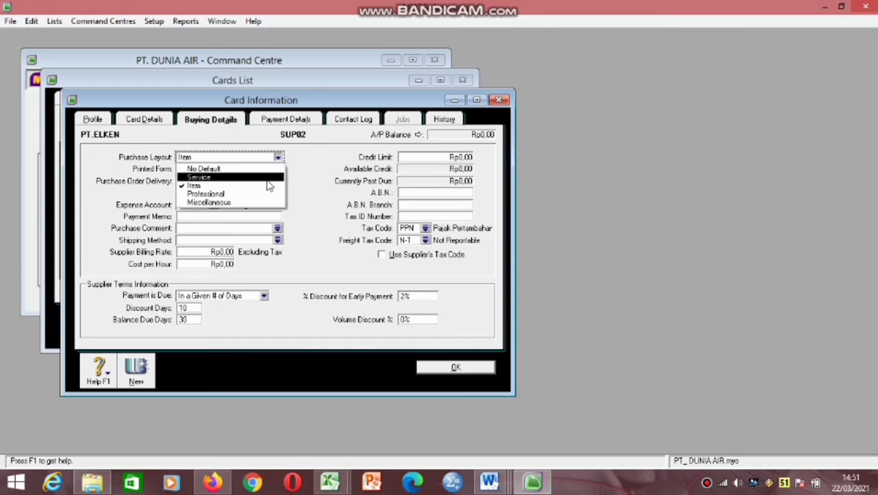
left_click(268, 187)
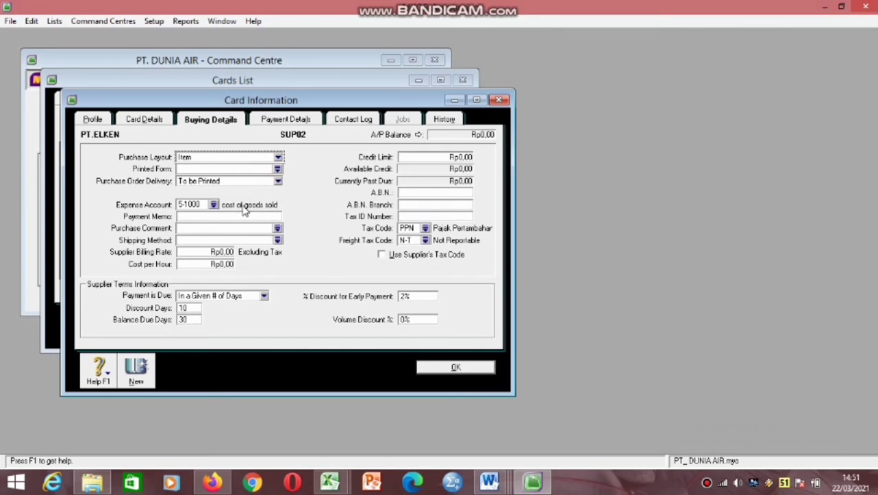
left_click(213, 207)
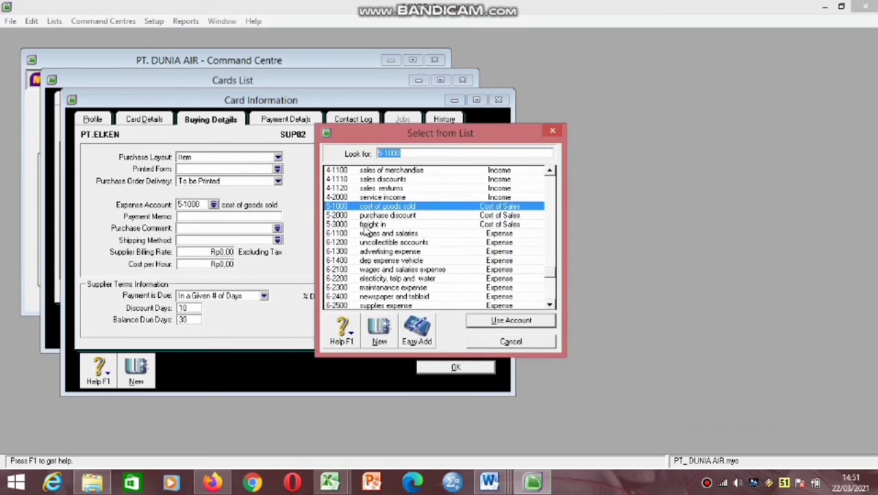
left_click(370, 207)
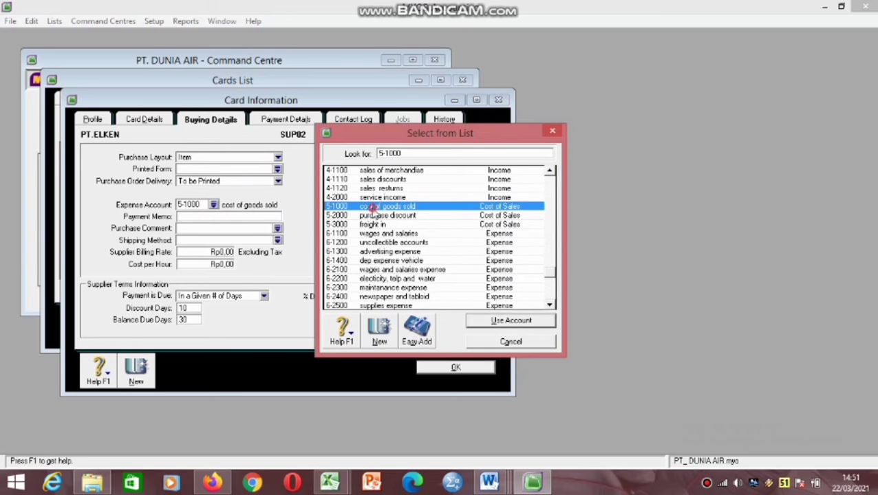
left_click(502, 321)
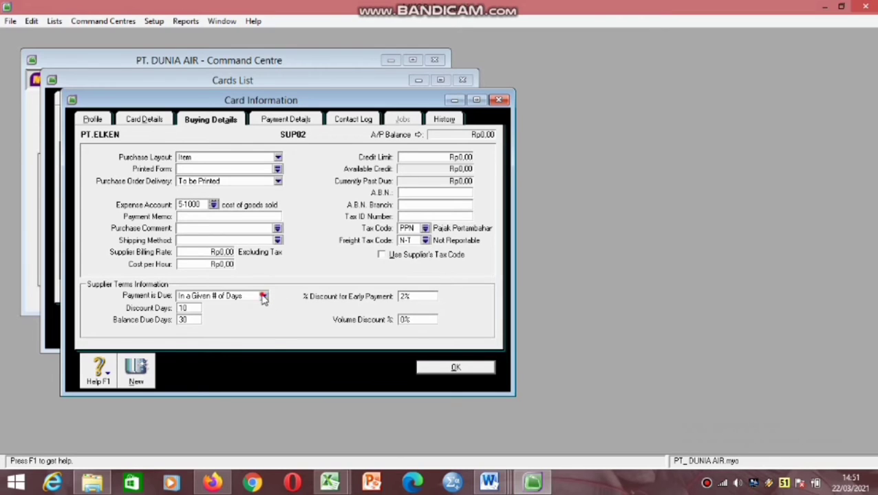
In PT.ELKEN's buying details, set the payment due term to In a Given # of Days and the tax code to PPN.
left_click(264, 296)
left_click(255, 325)
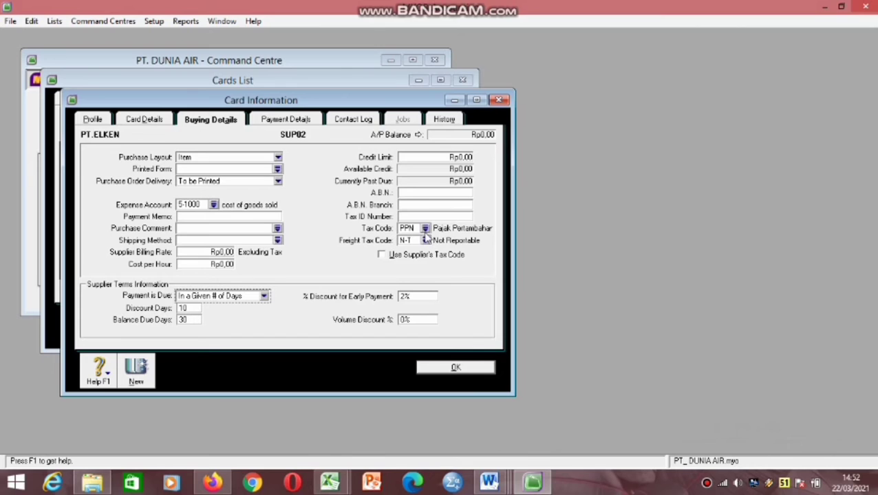
left_click(425, 230)
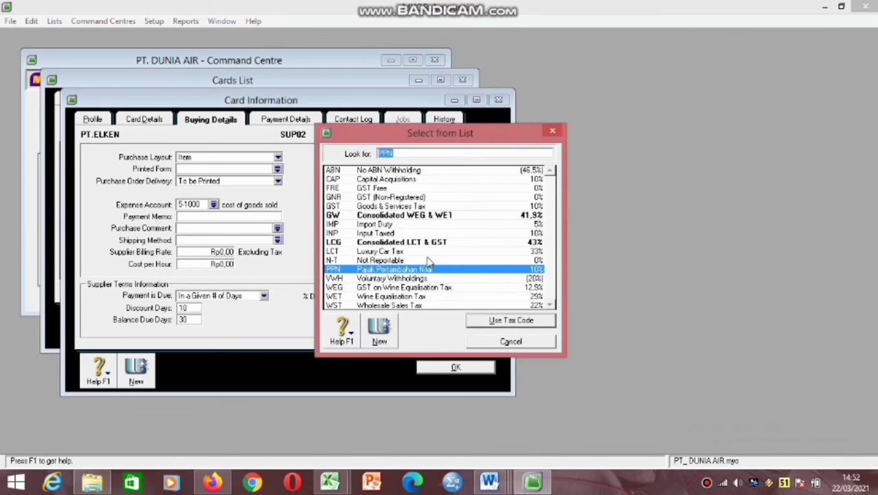
left_click(495, 321)
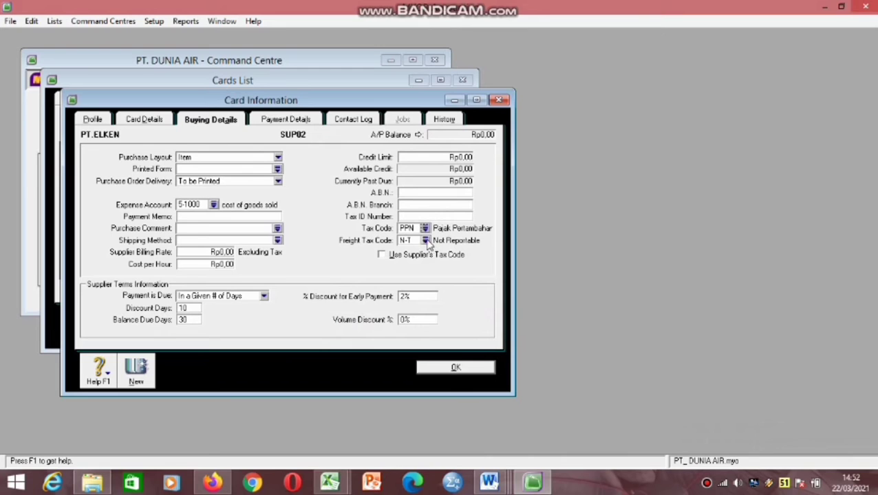
Set PT.ELKEN's freight tax code to N-T, save the card and close the cards list.
left_click(426, 241)
left_click(433, 259)
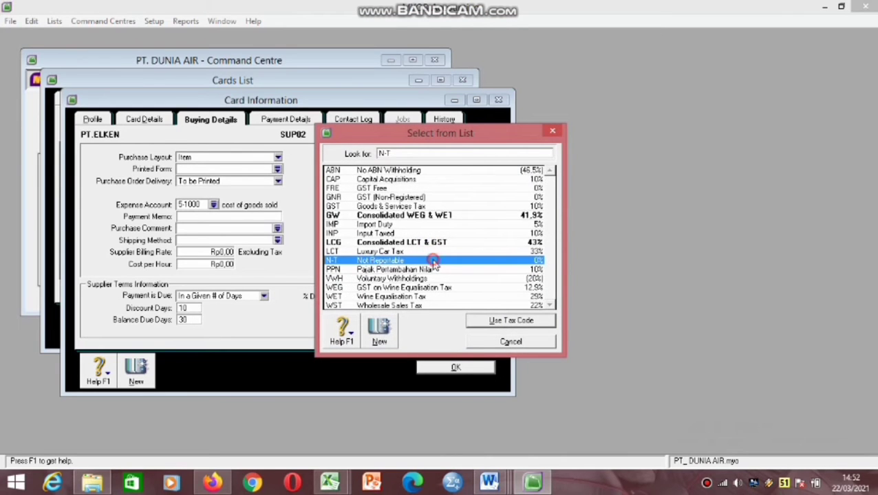
left_click(486, 326)
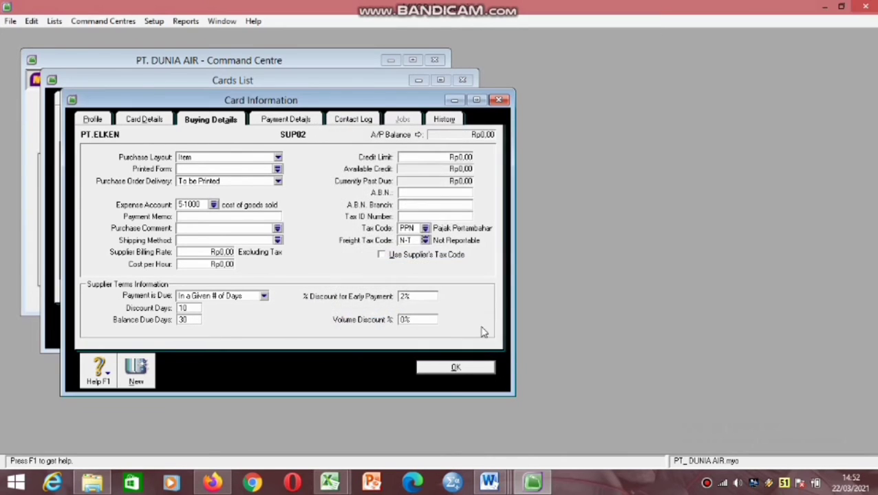
left_click(467, 369)
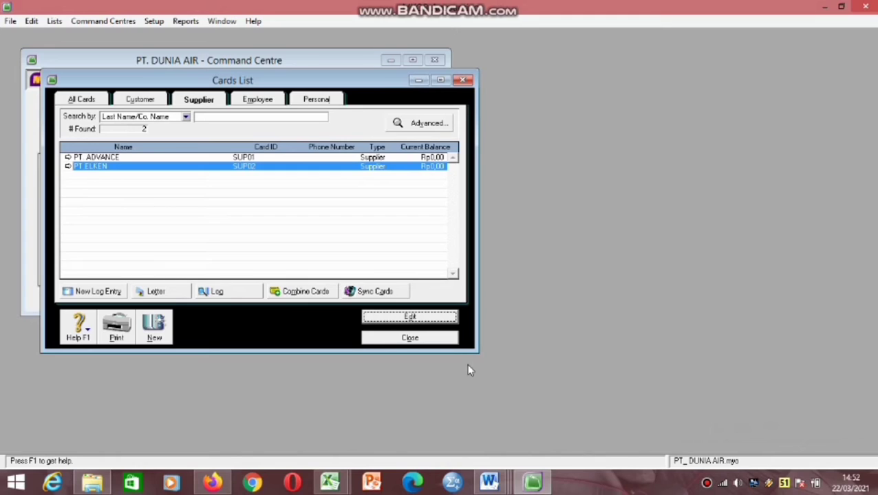
left_click(440, 339)
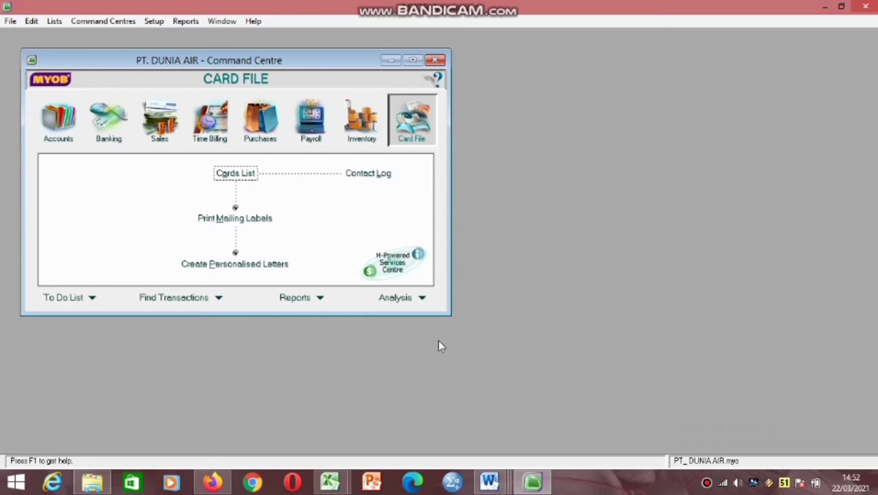
Open the Aquatec item from the inventory items list and review its profile and buying details.
left_click(362, 139)
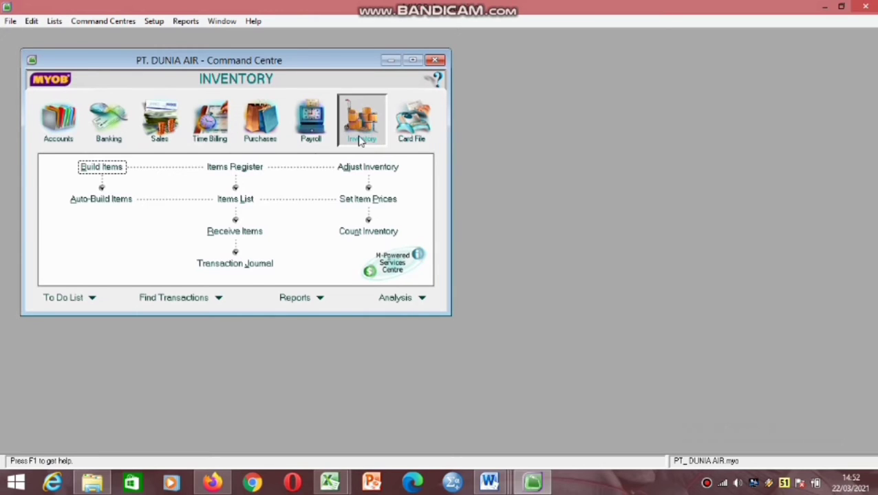
left_click(248, 200)
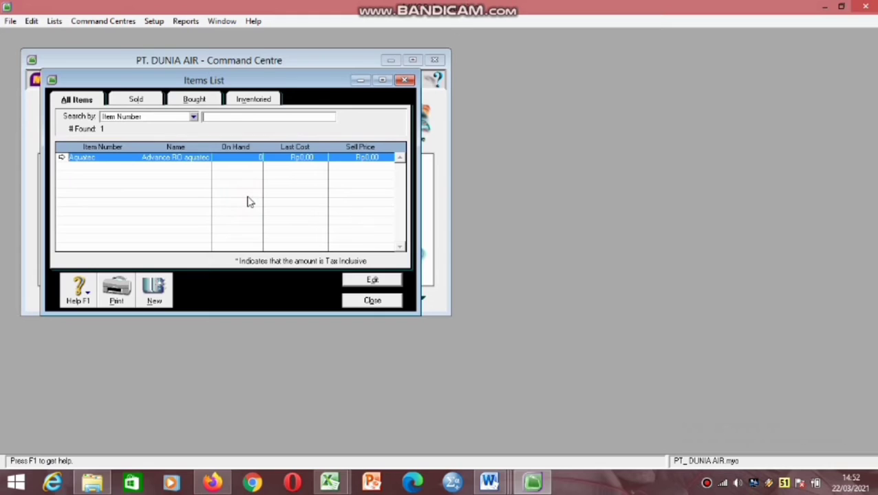
left_click(196, 159)
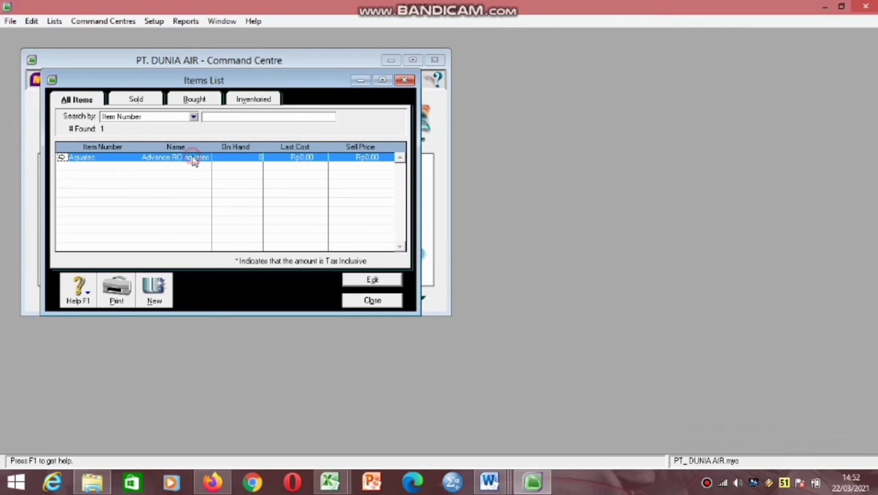
left_click(368, 282)
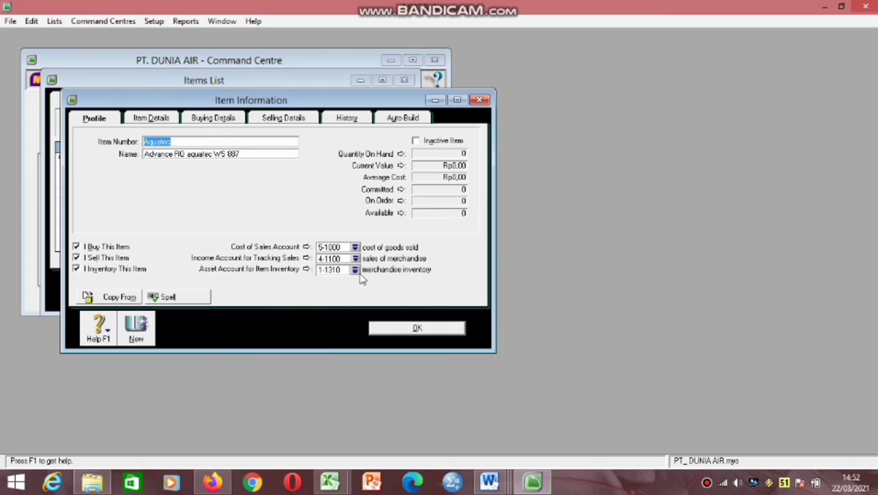
left_click(189, 143)
left_click(231, 119)
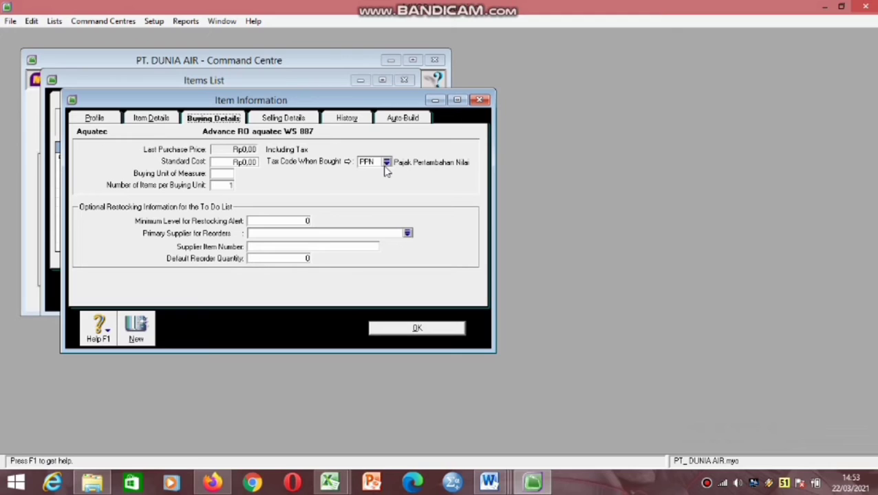
In the Aquatec item's selling details, set the base selling price to Rp7.200.000.
left_click(303, 119)
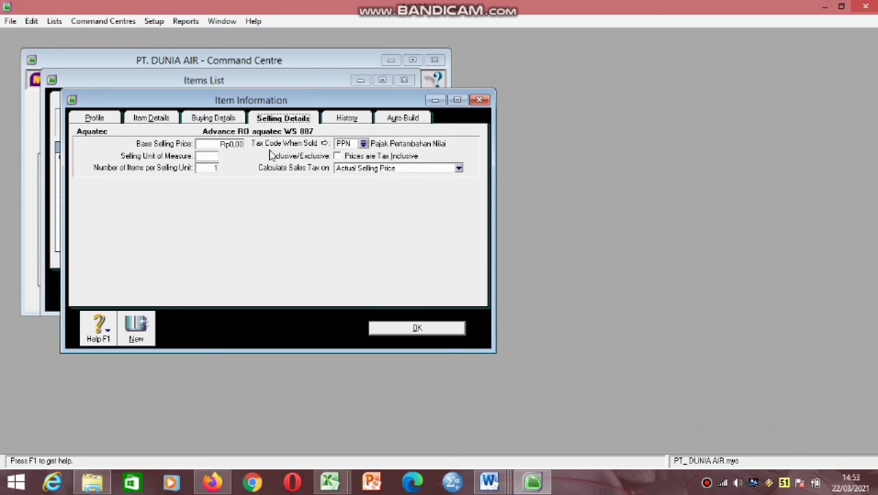
left_click(233, 144)
left_click(233, 144)
key("BackSpace")
key("BackSpace")
key("BackSpace")
key("BackSpace")
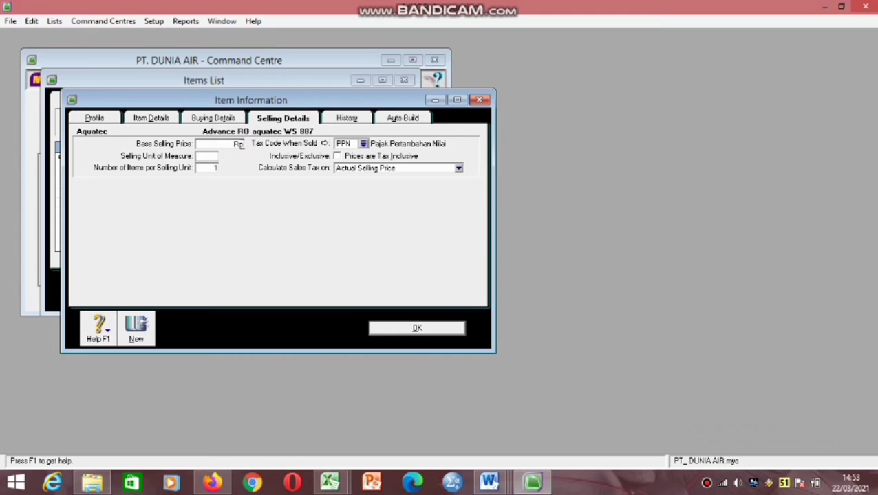
type("2200000")
Create a new item with the item number Nurisu and the name Advance RO nurisu WS8805.
left_click(137, 330)
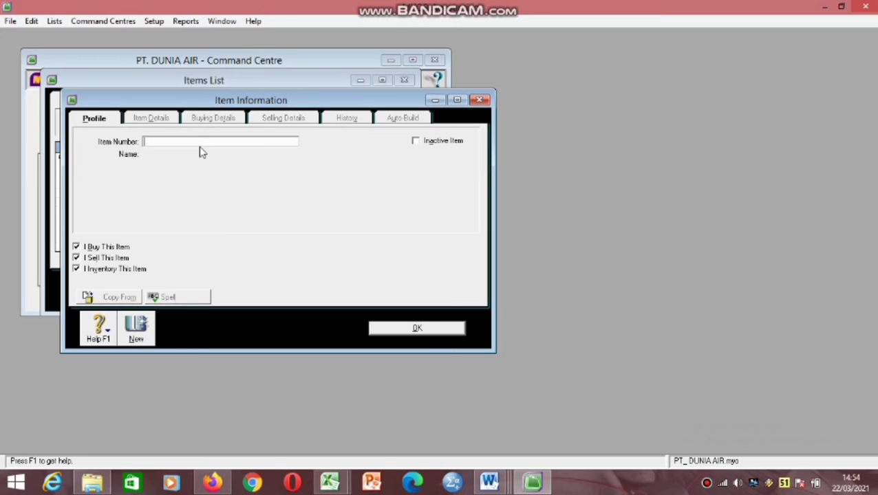
type("Nurisu")
key("Tab")
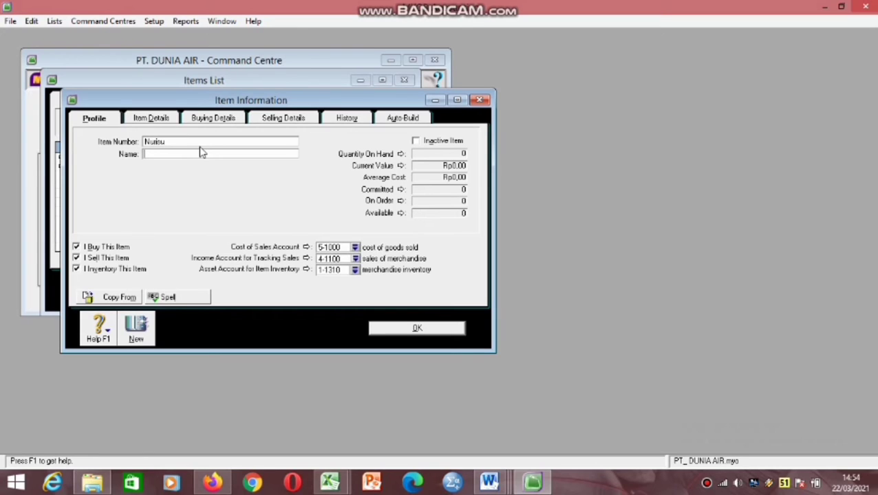
type("Advance RO nuris")
type("WS8805")
Check the Nurisu item's buying tax code and set its base selling price to Rp11.700.000.
left_click(219, 118)
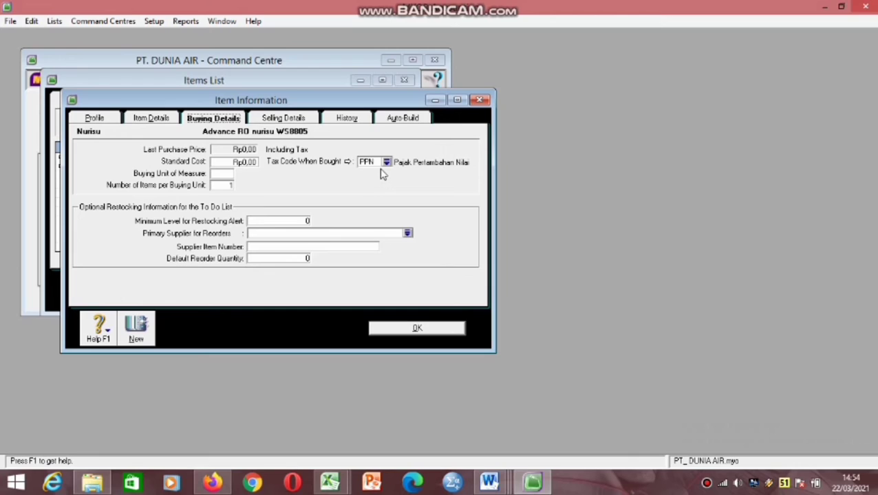
left_click(277, 119)
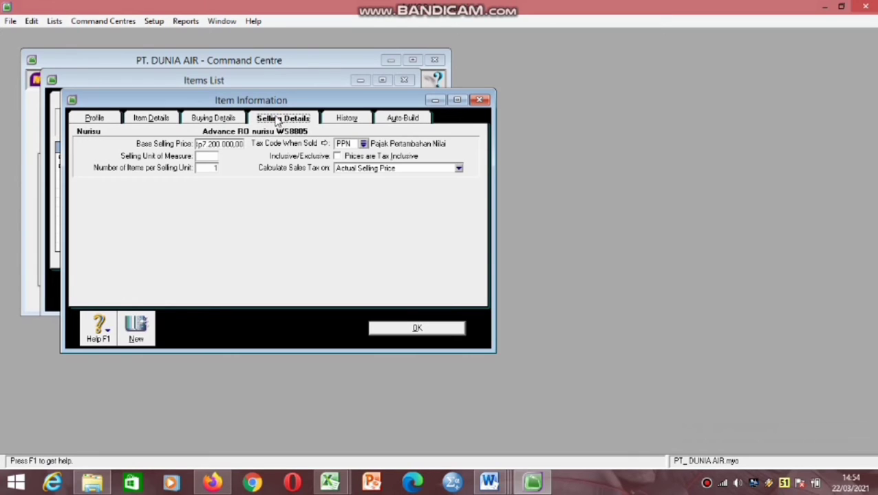
left_click(237, 146)
key("BackSpace")
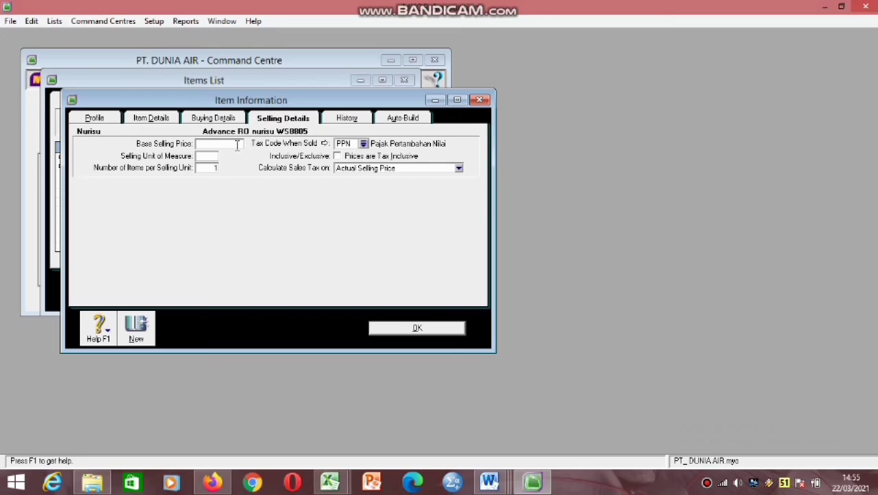
type("11700000")
Create a new item with the item number Kensigma 1 and the name Elken bio pure ken sigma 1.
left_click(137, 333)
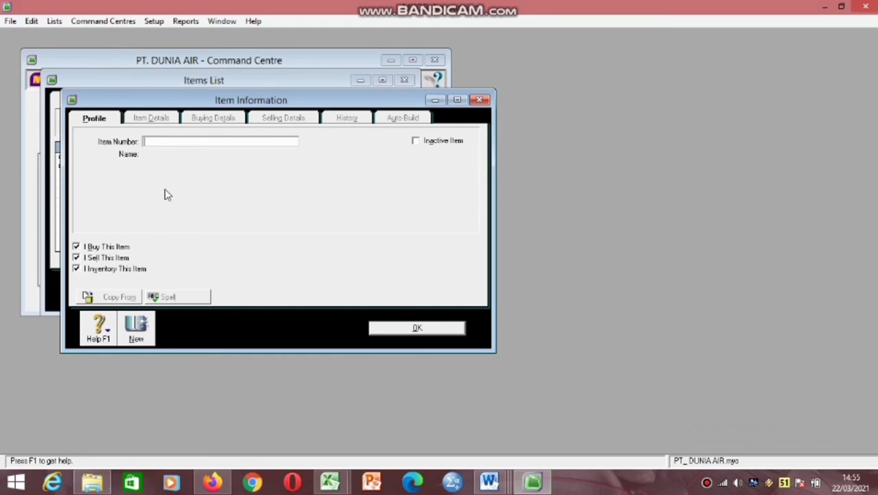
type("ensigma 1")
key("Tab")
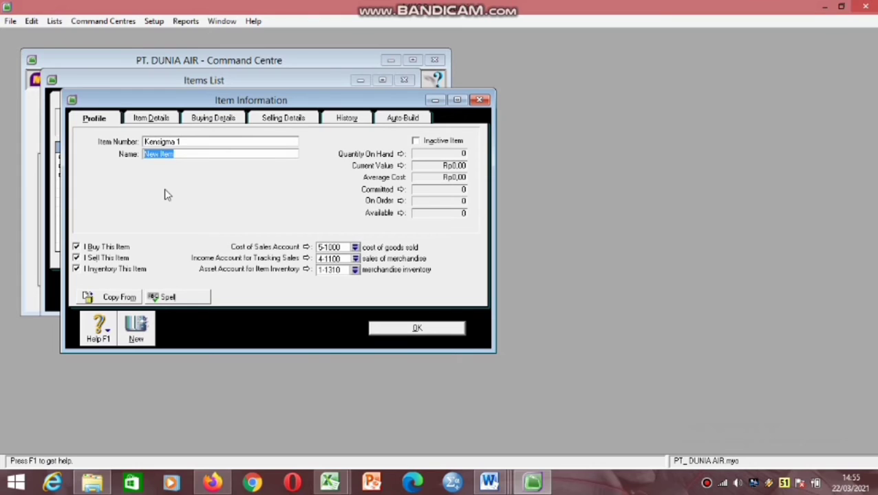
key("BackSpace")
type("Elken bio pure k")
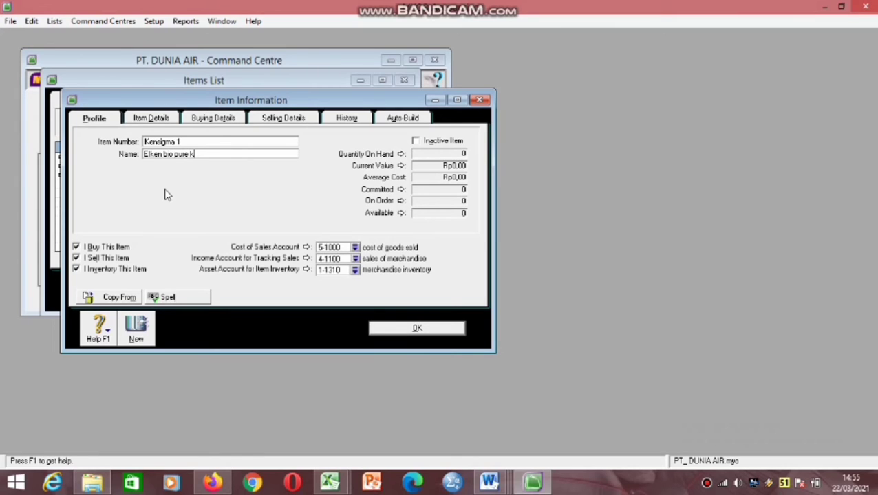
type("en sigma 1")
Check the Kensigma 1 item's buying tax code and set its base selling price to Rp8.200.000.
left_click(217, 119)
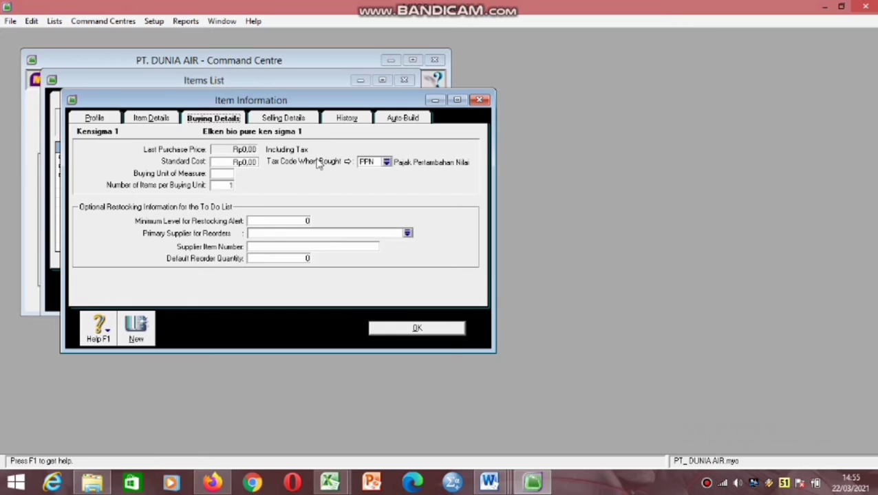
left_click(298, 120)
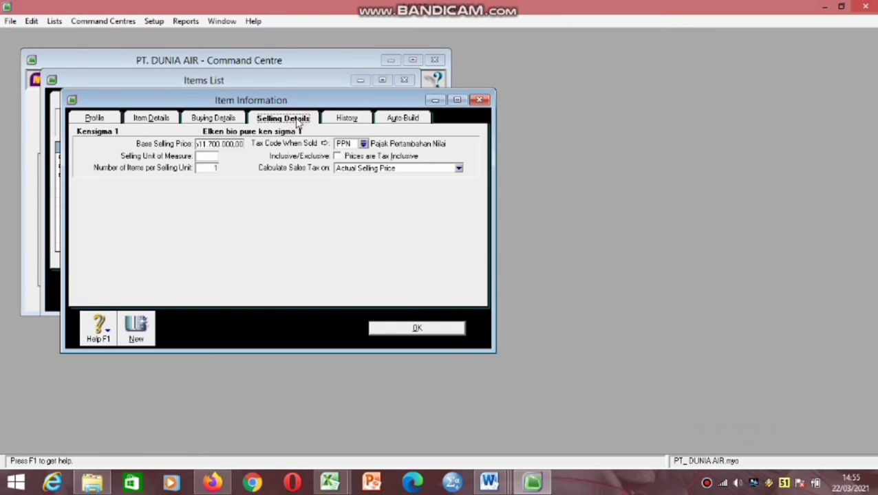
left_click(217, 145)
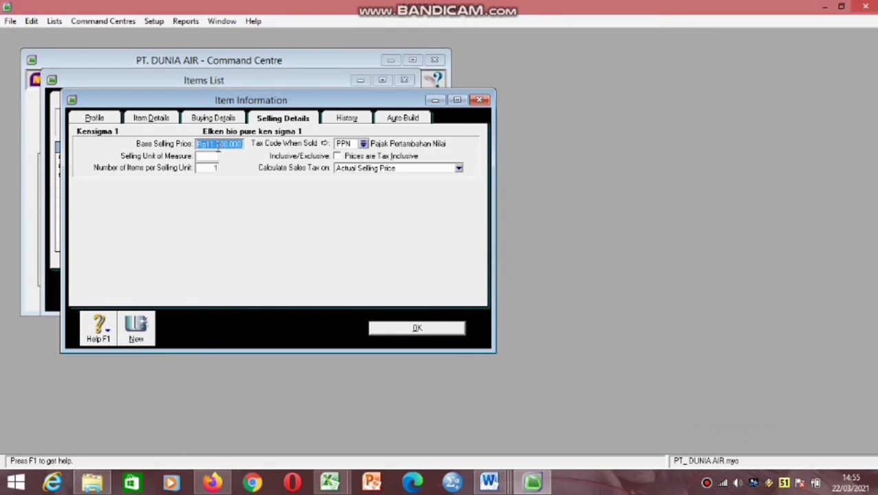
key("BackSpace")
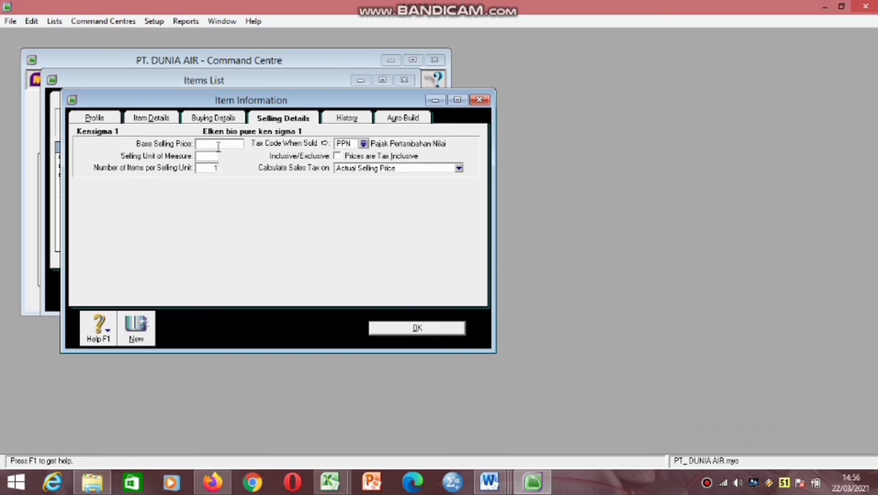
type("8200000")
key("BackSpace")
key("BackSpace")
key("BackSpace")
type("000")
Create a new item with the item number Kensigma 2 and the name Elken bio pure ken sigma 2.
left_click(137, 328)
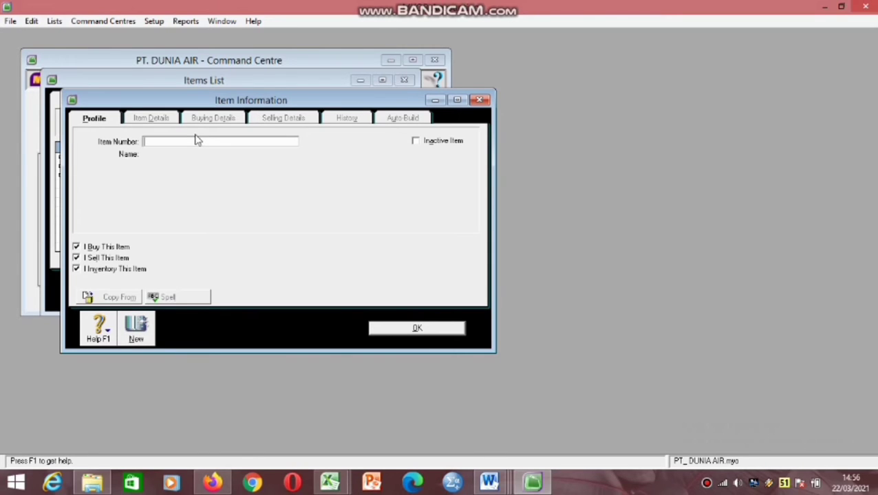
type("Kensigma 2")
key("Tab")
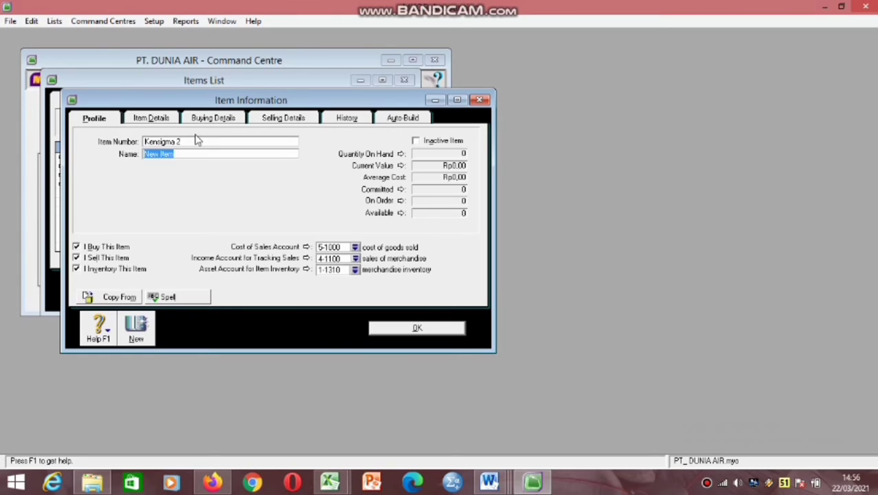
key("BackSpace")
type("Elken bio pure ken sigme")
key("BackSpace")
type("a 2")
Set the Kensigma 2 item's base selling price to Rp10.400.000, save it without spelling changes and close the items list.
left_click(228, 120)
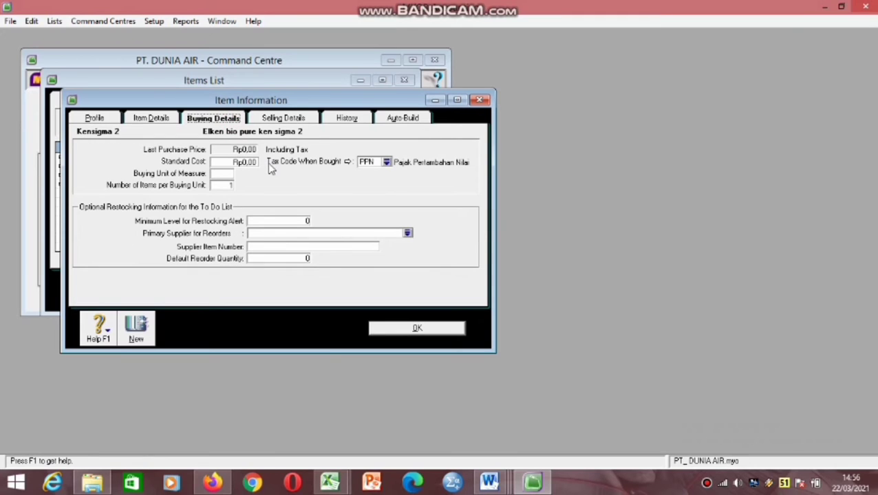
left_click(275, 120)
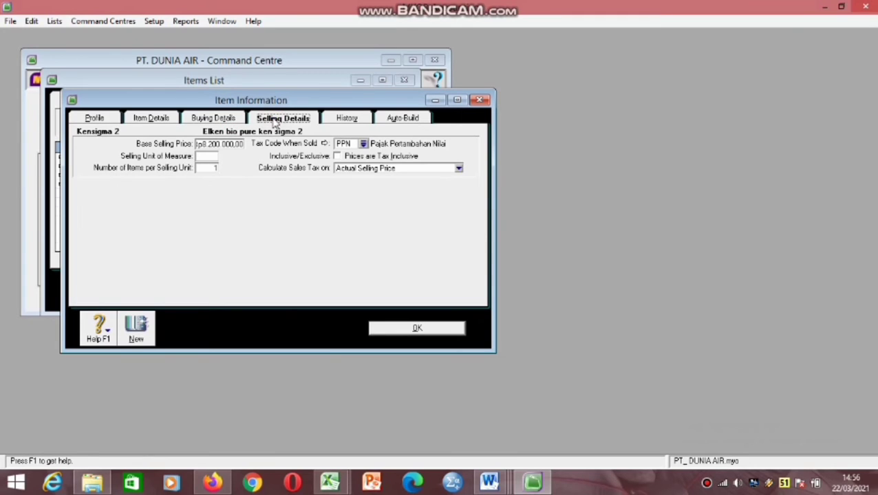
left_click(242, 144)
key("BackSpace")
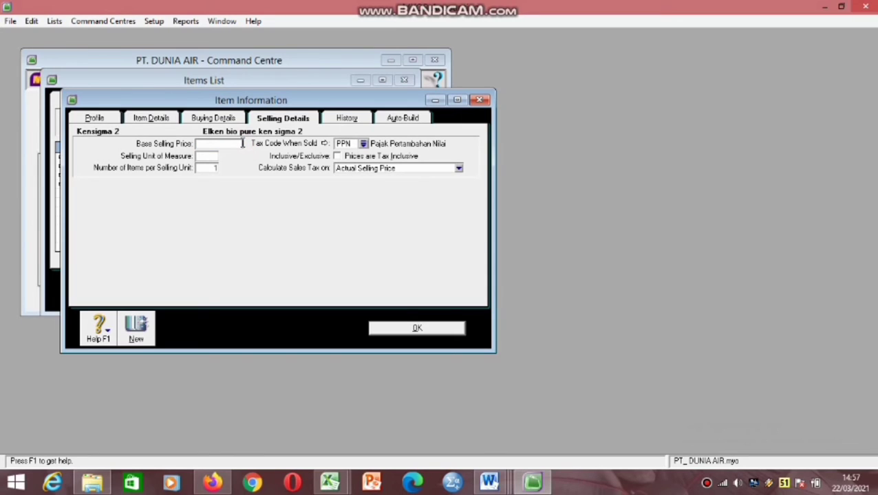
type("10400000")
left_click(387, 332)
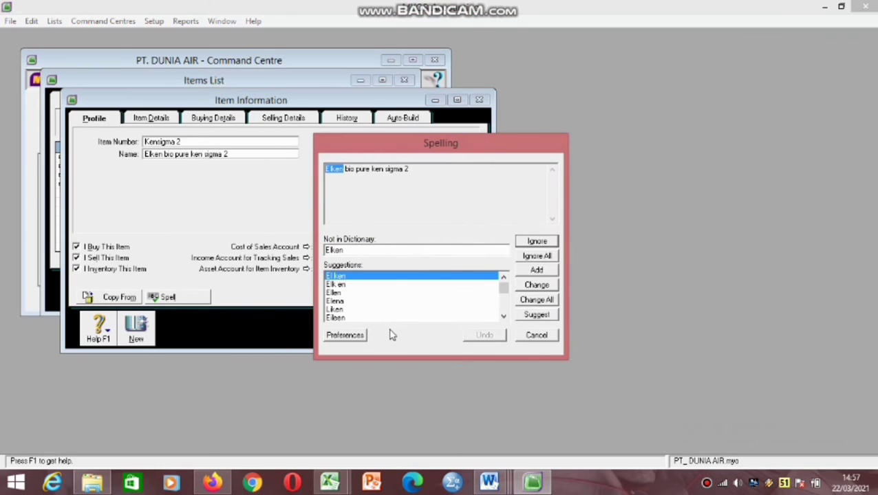
left_click(528, 336)
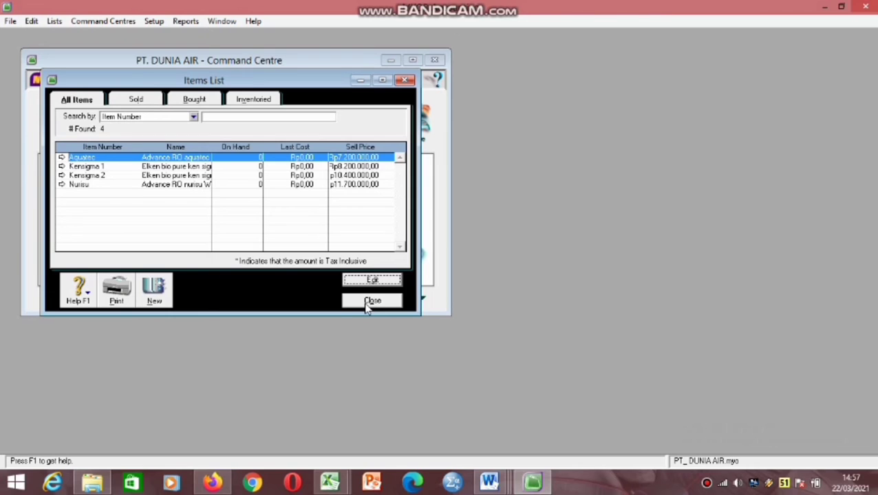
left_click(372, 301)
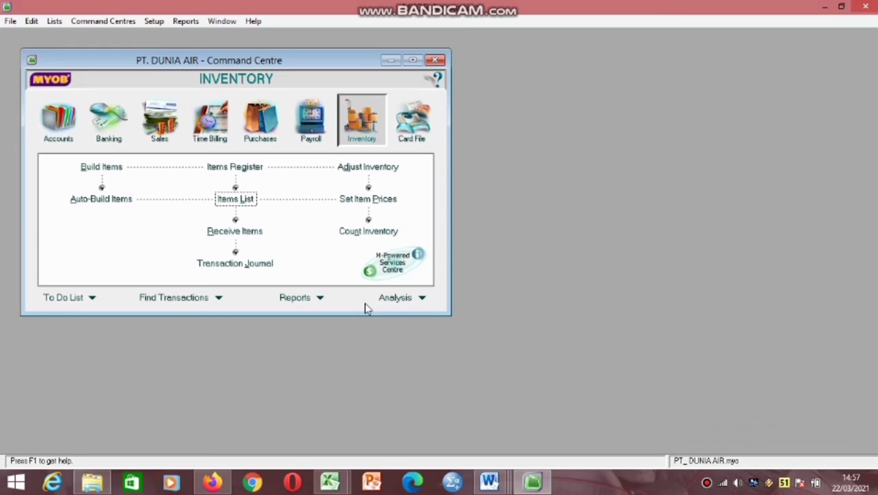
Open the customer opening balances and start a historical sale for PT. SINAR DUNIA.
left_click(155, 26)
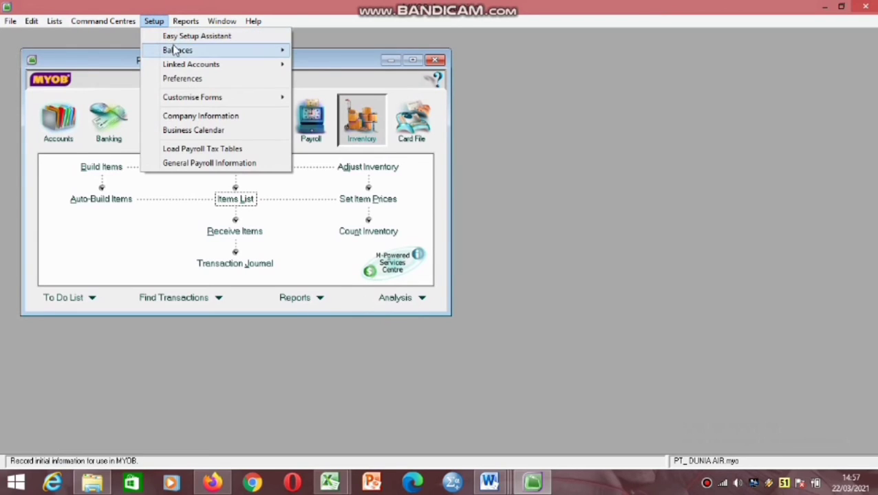
mouse_move(176, 52)
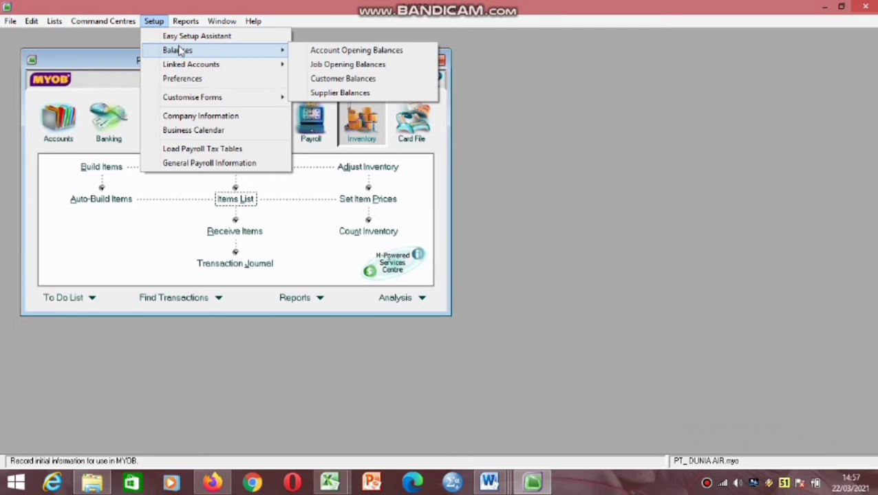
left_click(319, 79)
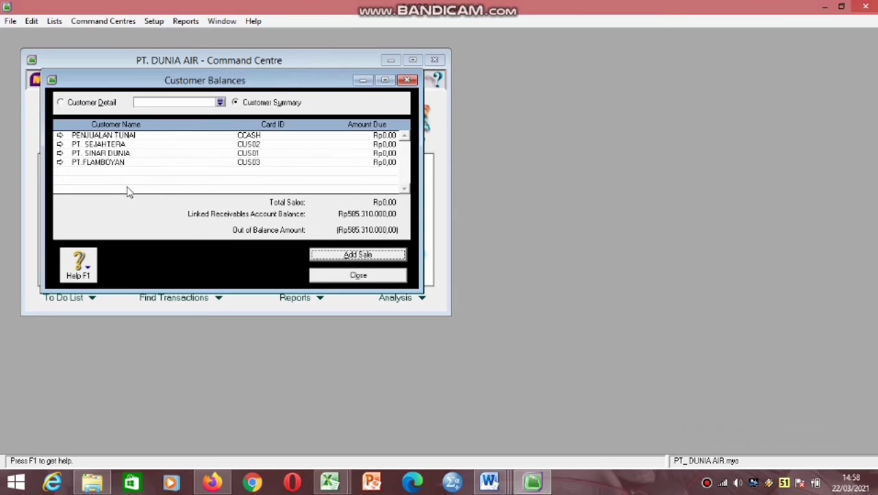
double_click(154, 160)
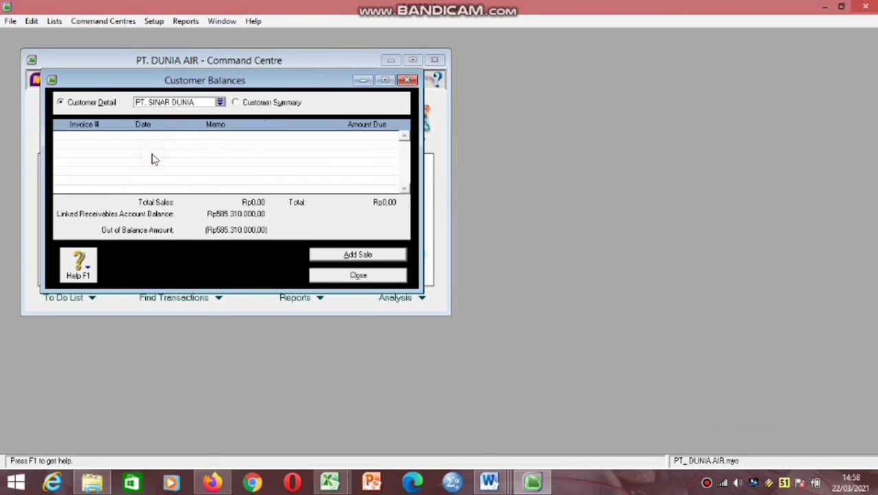
left_click(332, 255)
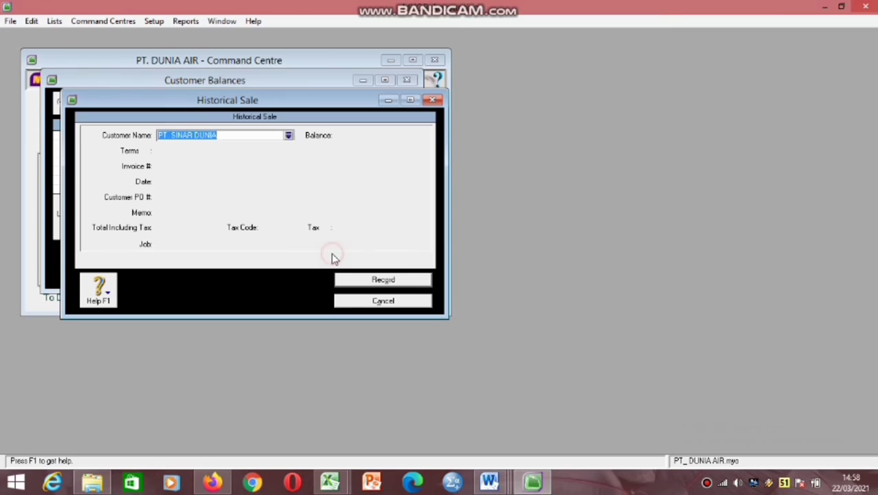
left_click(287, 136)
left_click(318, 189)
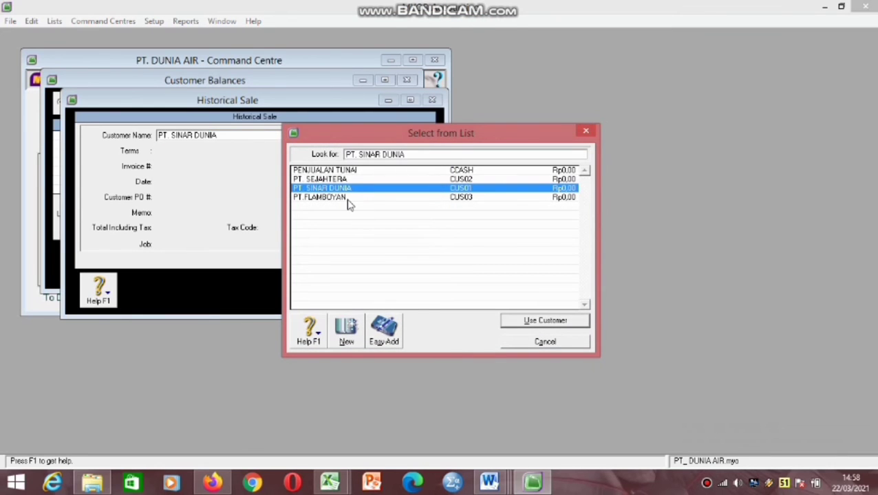
left_click(552, 322)
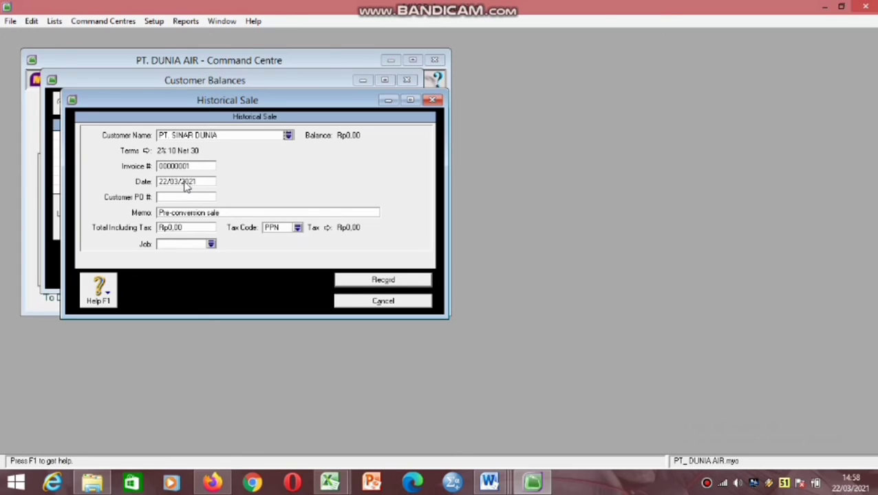
Set the PT. SINAR DUNIA historical sale's date to 28/11/2013 and its memo to SALDO AWAL PIUTANG DAGANG.
left_click(196, 182)
key("BackSpace")
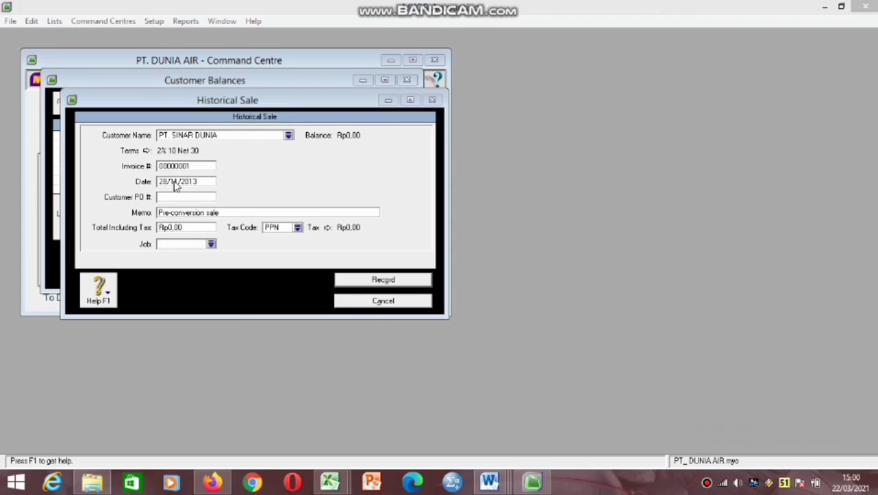
left_click(236, 173)
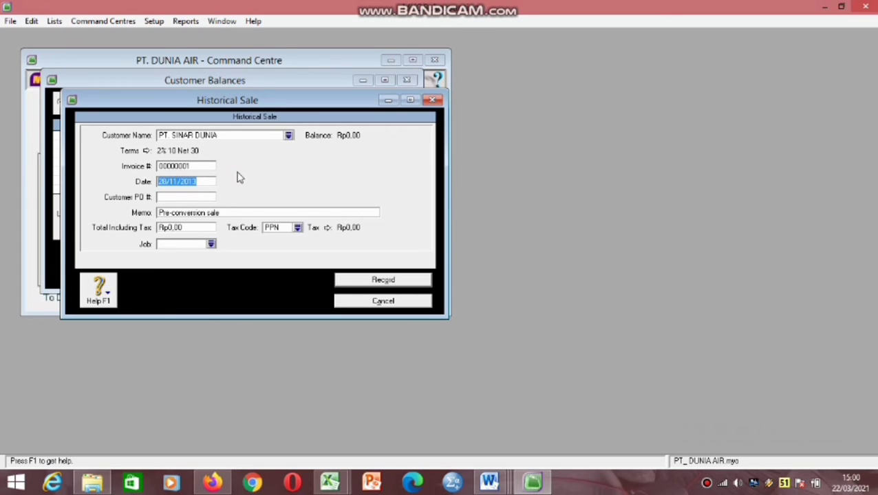
left_click(224, 215)
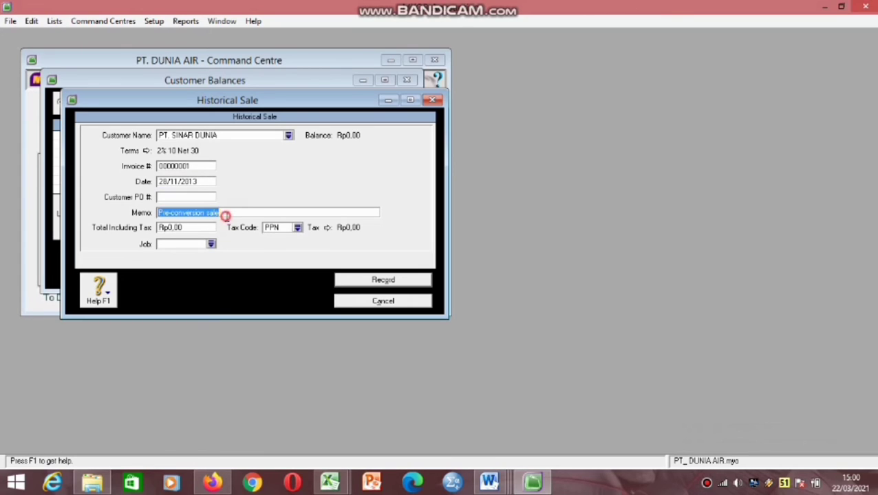
key("Delete")
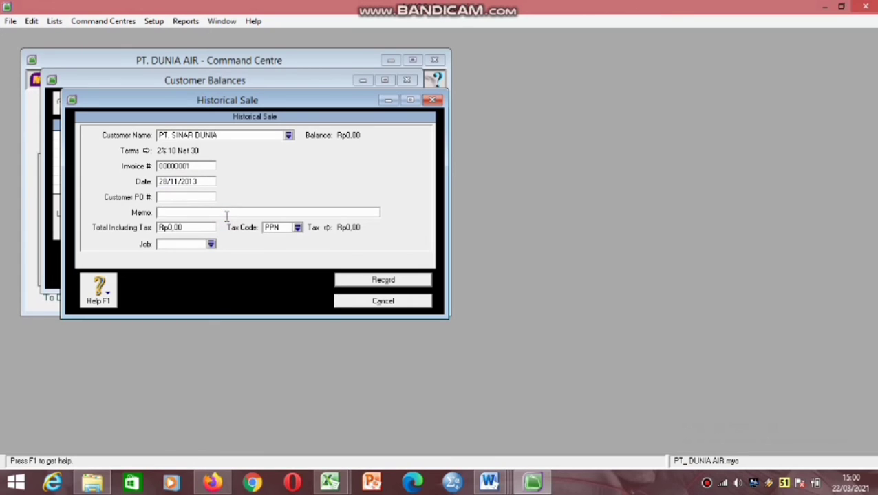
type("SALDO AWAL PIUTANG DAGANG")
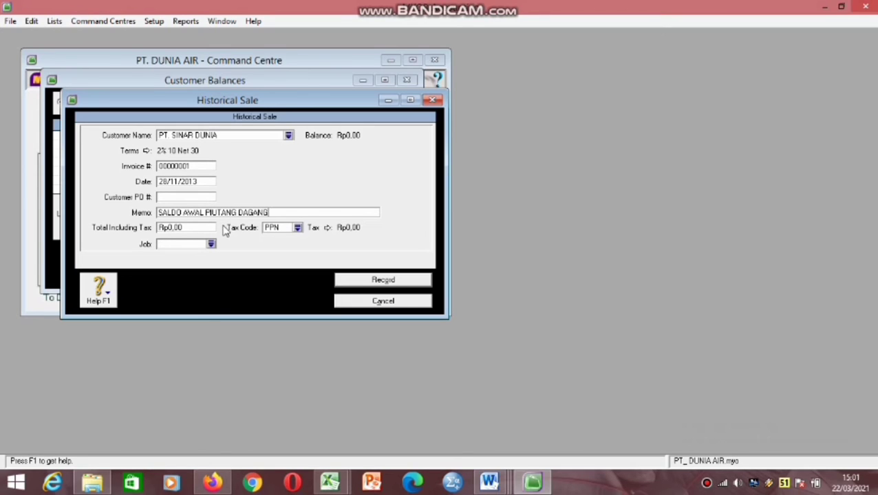
Assign tax code N-T and a total of Rp281.050.000 to the PT. SINAR DUNIA sale and record it.
left_click(297, 228)
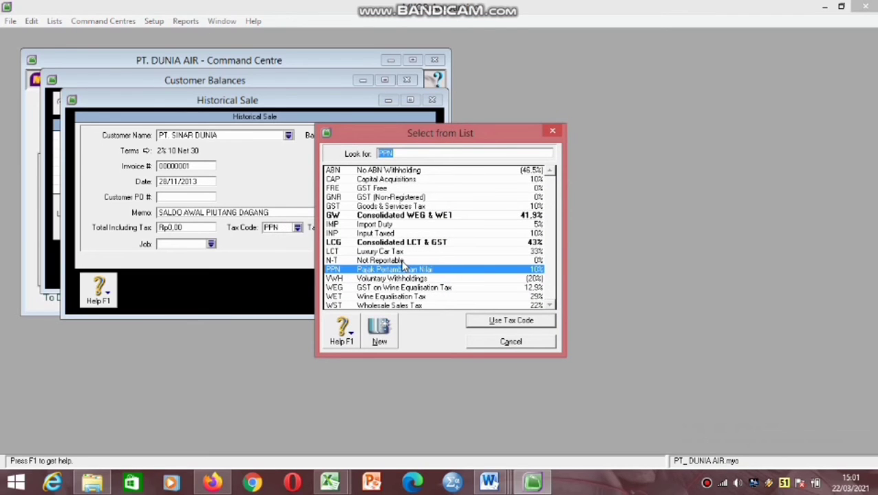
left_click(402, 261)
left_click(479, 325)
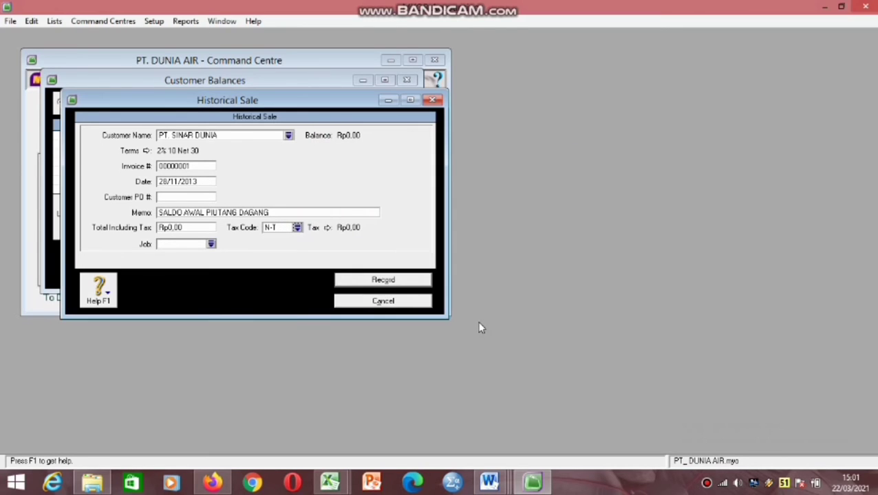
left_click(208, 227)
key("BackSpace")
type("281050000")
left_click(356, 289)
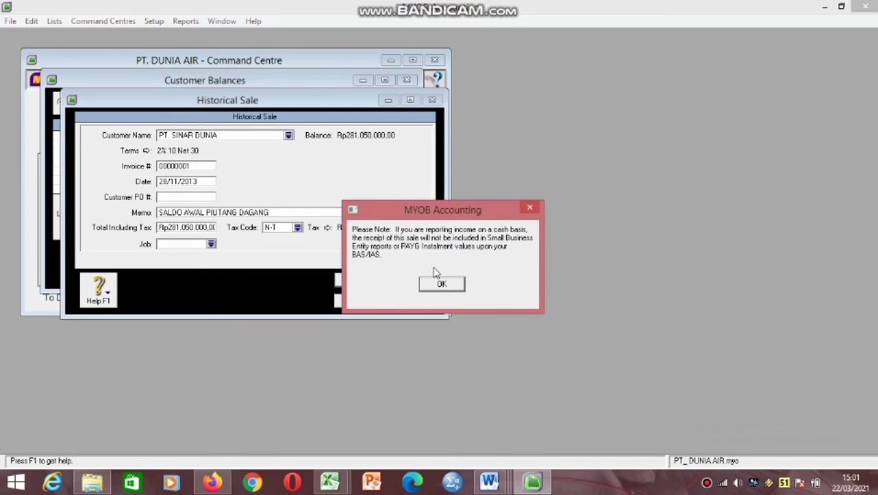
left_click(441, 284)
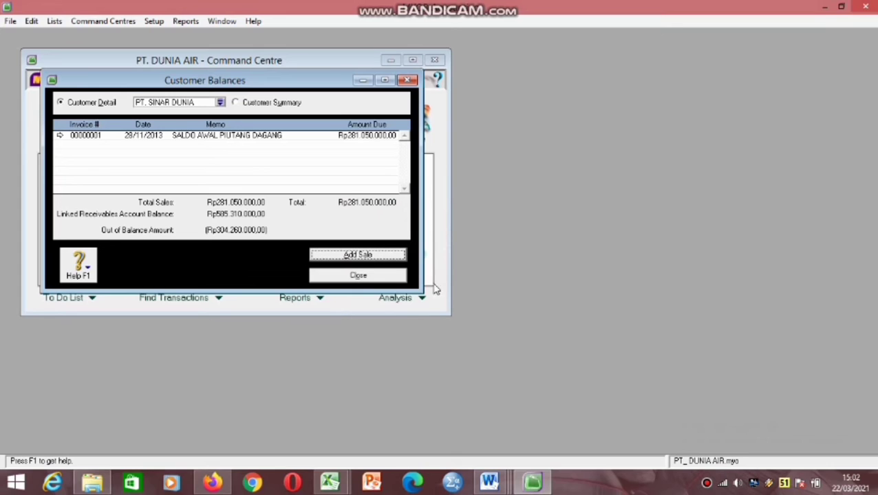
Start another historical sale, with PT. SEJAHTERA as the customer.
left_click(374, 255)
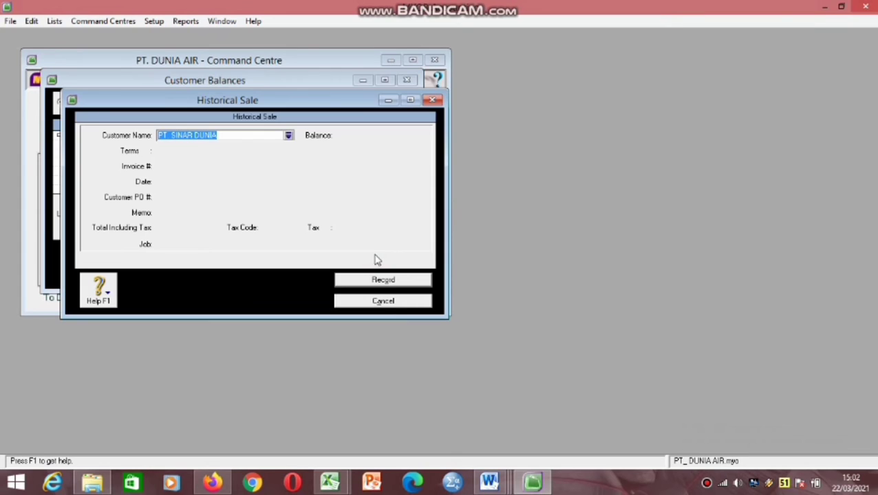
left_click(289, 137)
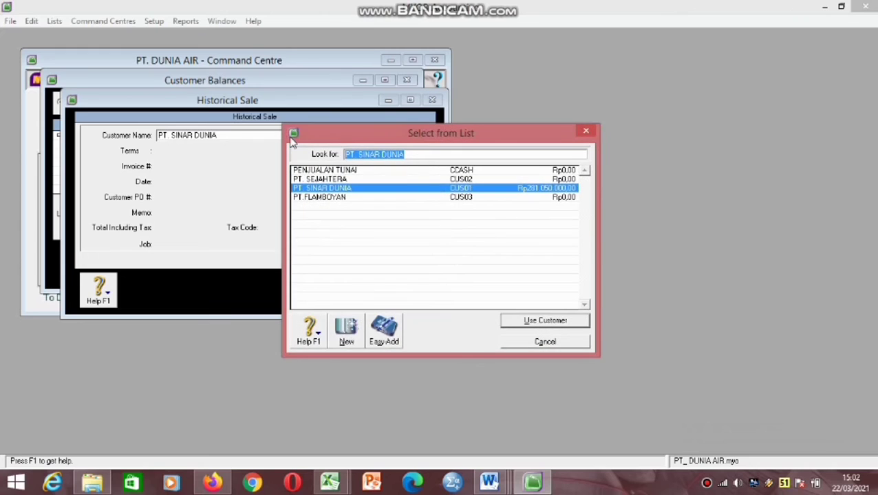
left_click(327, 180)
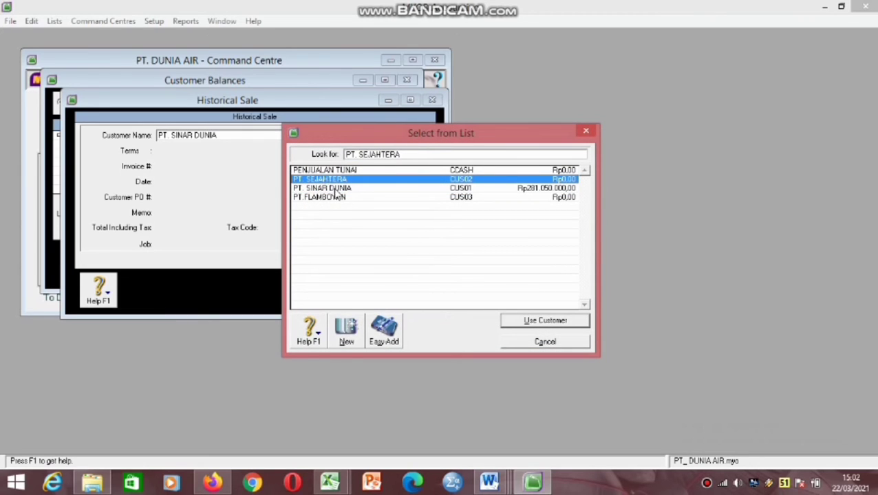
left_click(521, 321)
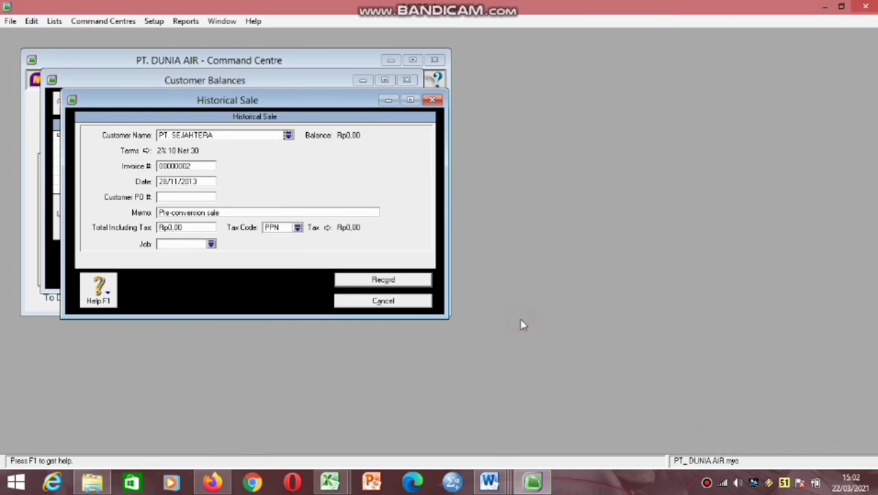
Set the PT. SEJAHTERA historical sale's date to 27/11/2013 and its memo to SALDO AWAL PIUTANG DAGANG.
double_click(199, 181)
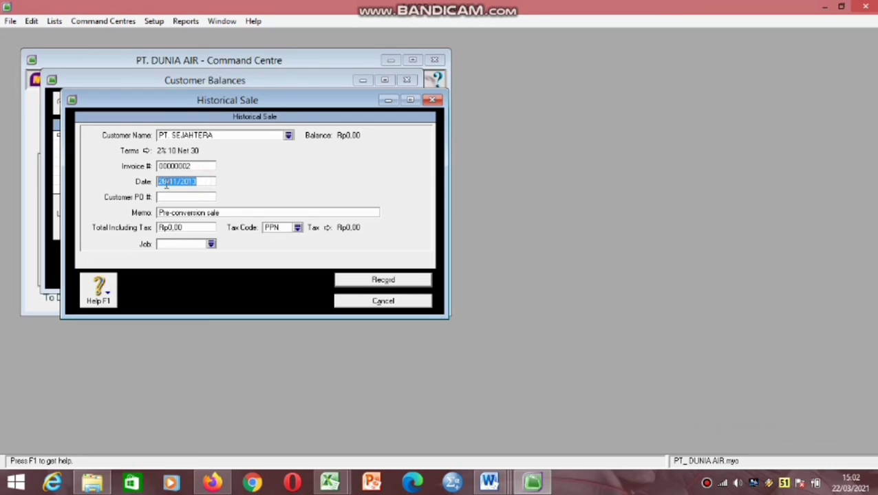
left_click(166, 183)
type("7")
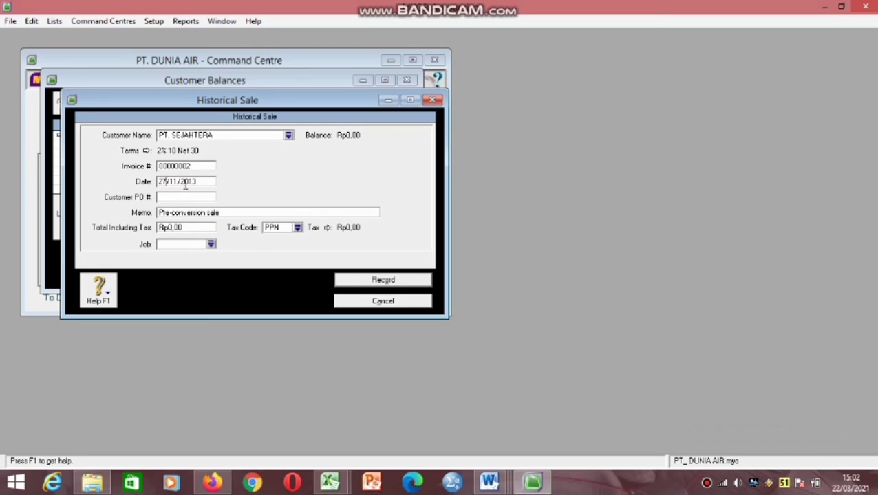
left_click(226, 215)
key("Delete")
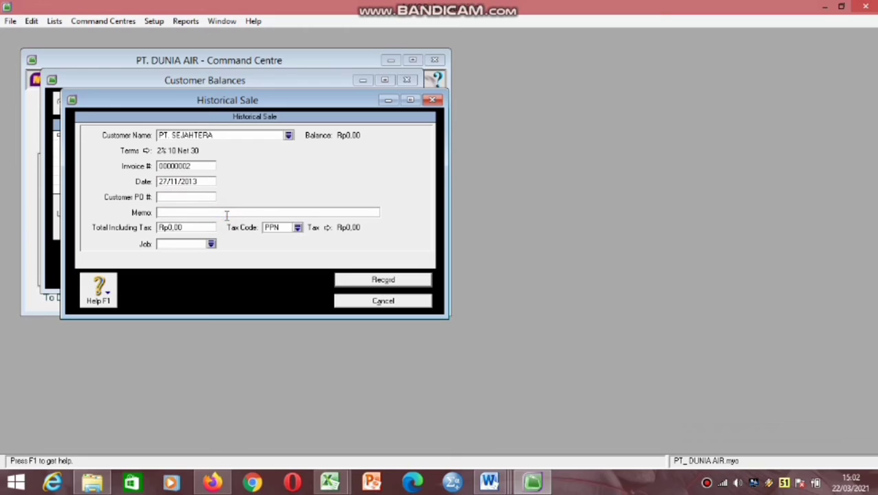
type("SALDO AWAL PIUTANG DAGANG")
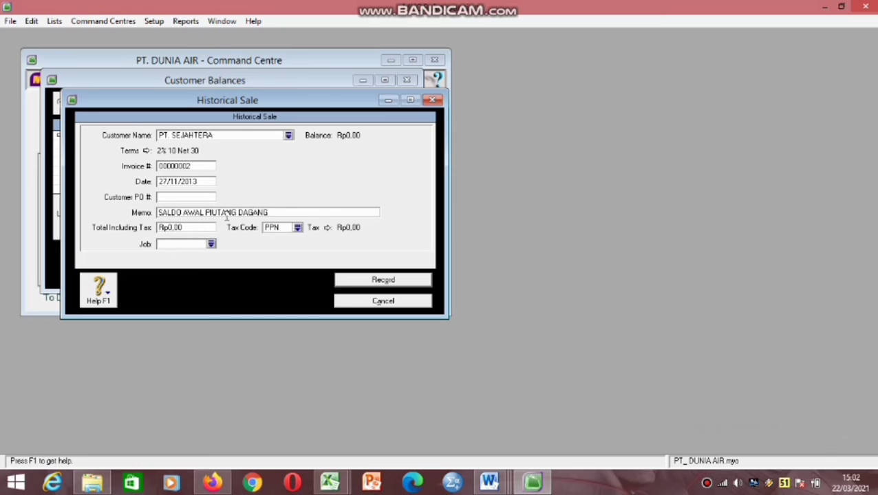
Assign tax code N-T and a total of Rp163.680.000 to the PT. SEJAHTERA sale and record it.
left_click(297, 228)
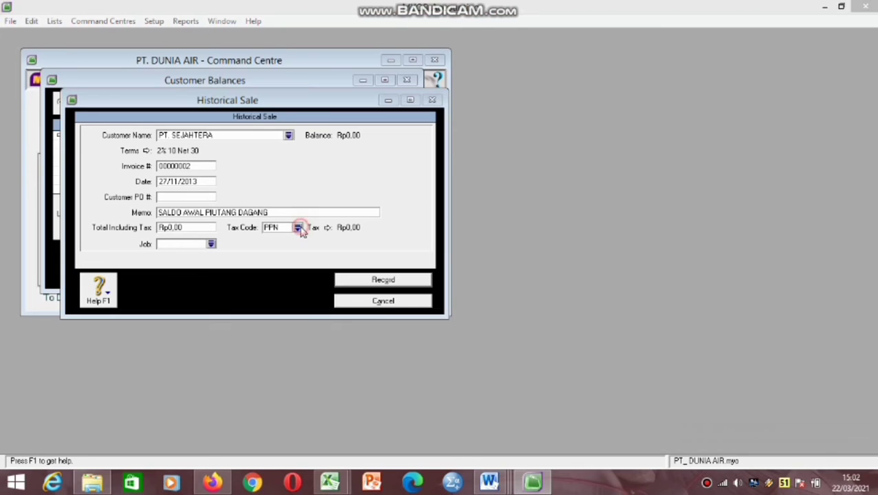
left_click(428, 261)
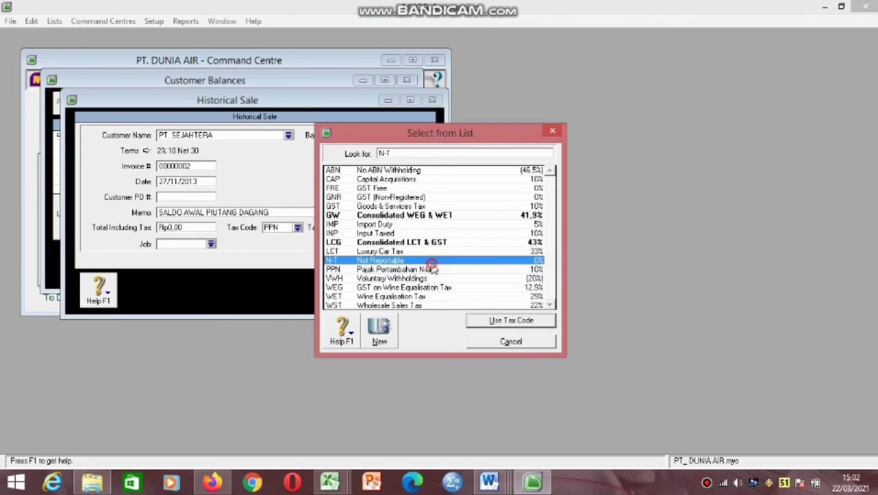
left_click(480, 327)
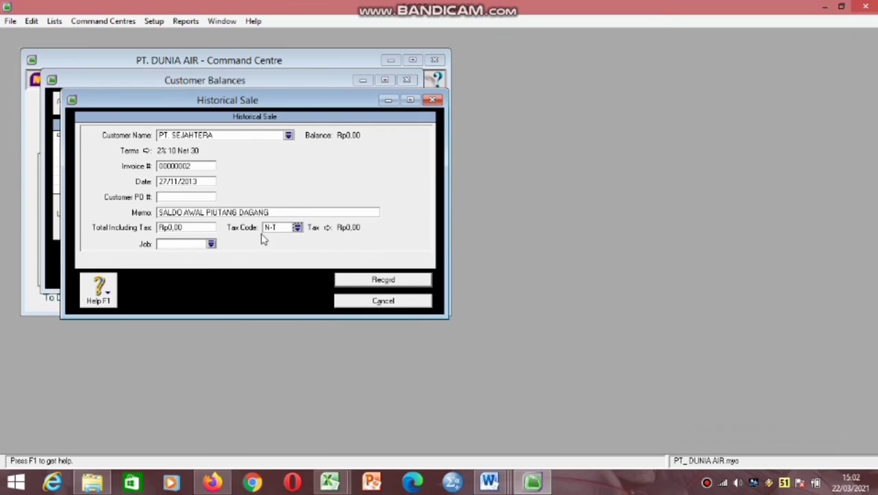
left_click(198, 232)
left_click(198, 232)
key("BackSpace")
key("BackSpace")
key("BackSpace")
key("BackSpace")
key("BackSpace")
key("BackSpace")
key("BackSpace")
type("163680000")
left_click(375, 281)
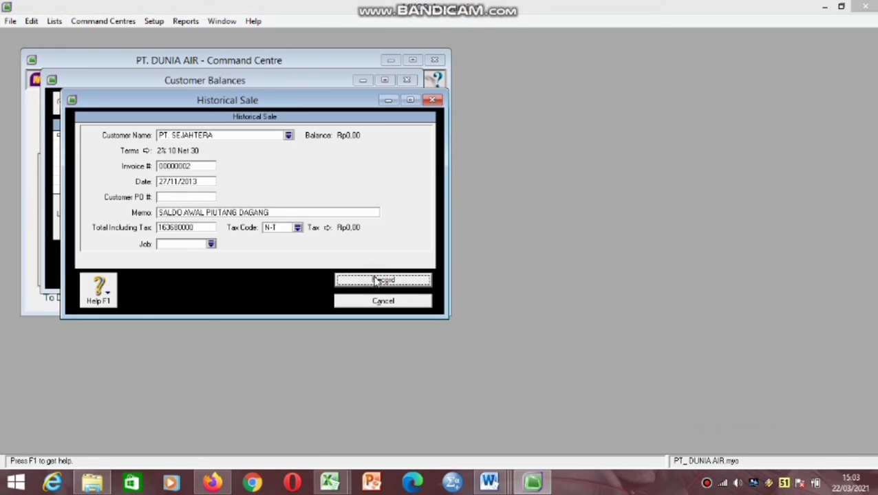
left_click(443, 284)
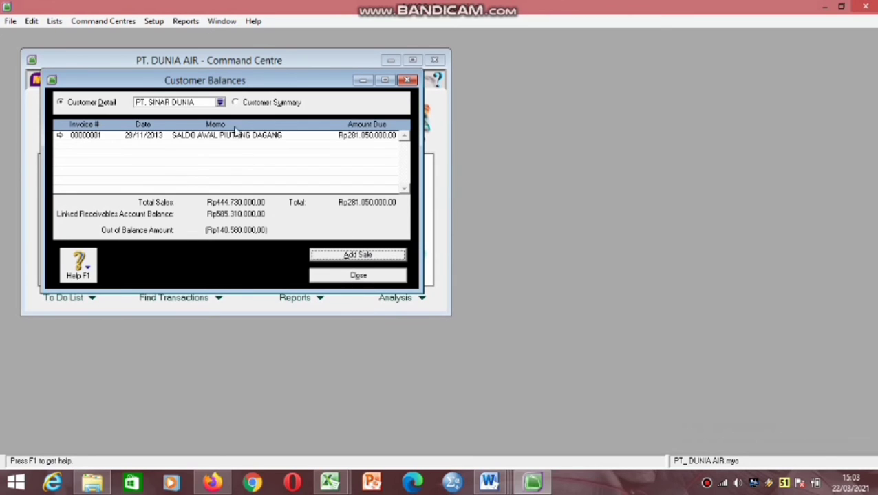
Show PT. SEJAHTERA's customer balance detail, and start a historical sale for PT.FLAMBOYAN.
left_click(220, 102)
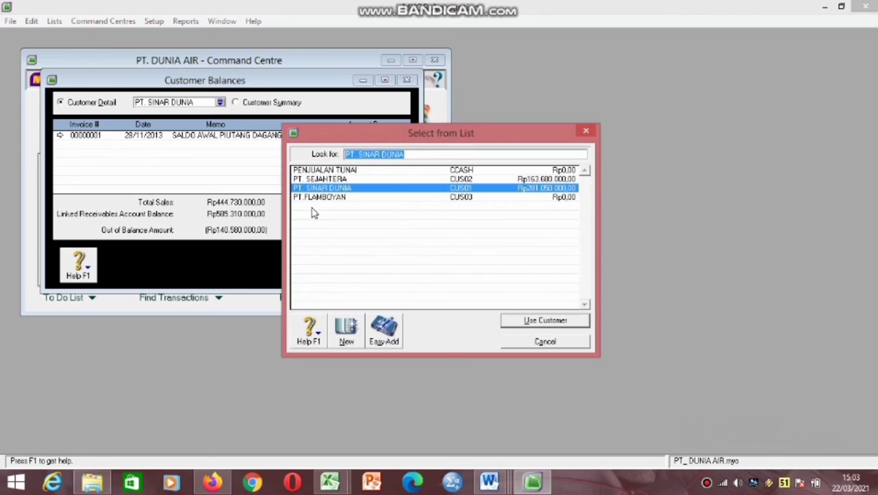
left_click(321, 180)
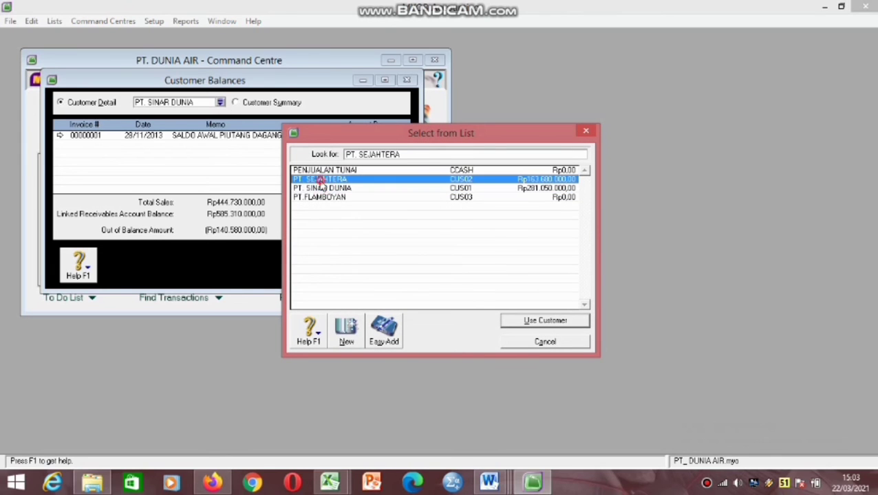
left_click(511, 318)
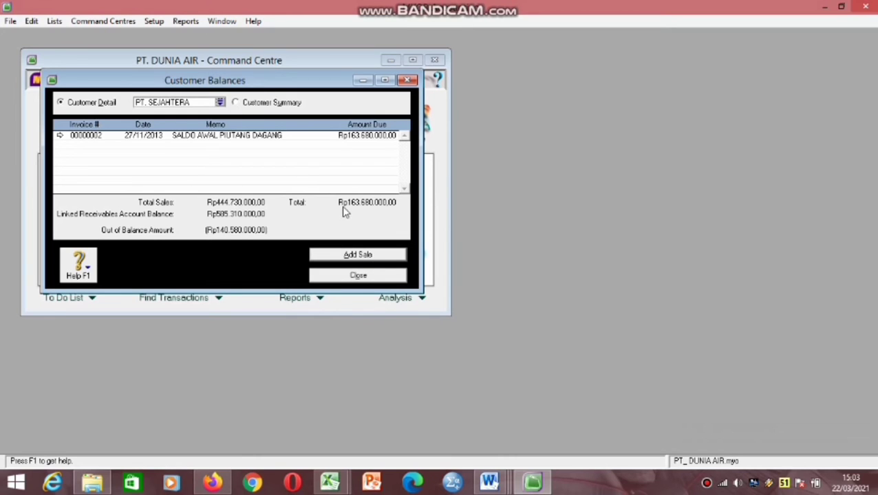
left_click(357, 255)
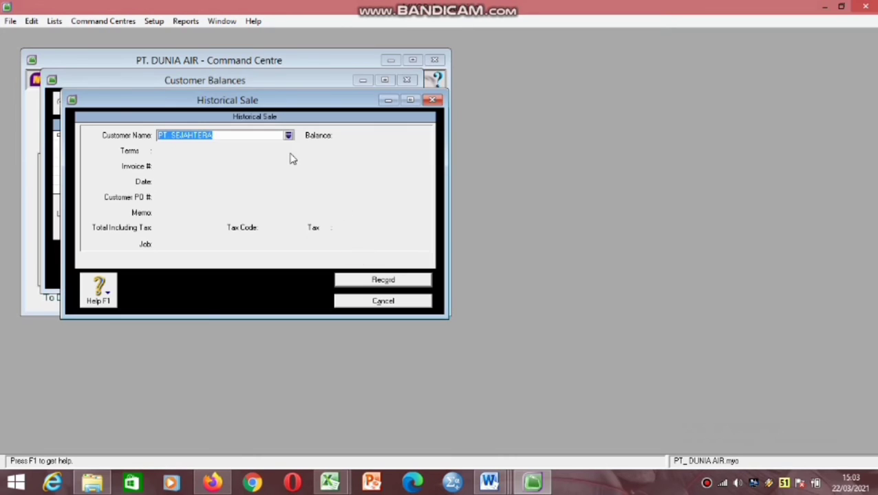
left_click(289, 136)
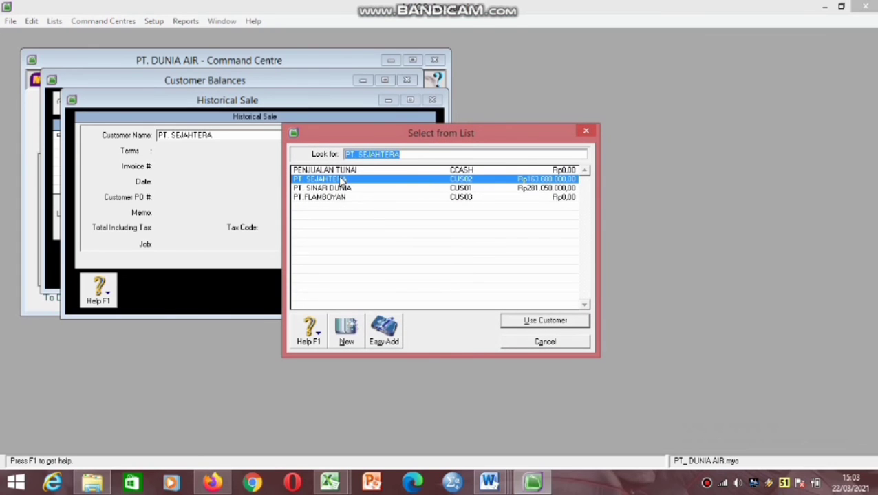
left_click(343, 197)
left_click(521, 323)
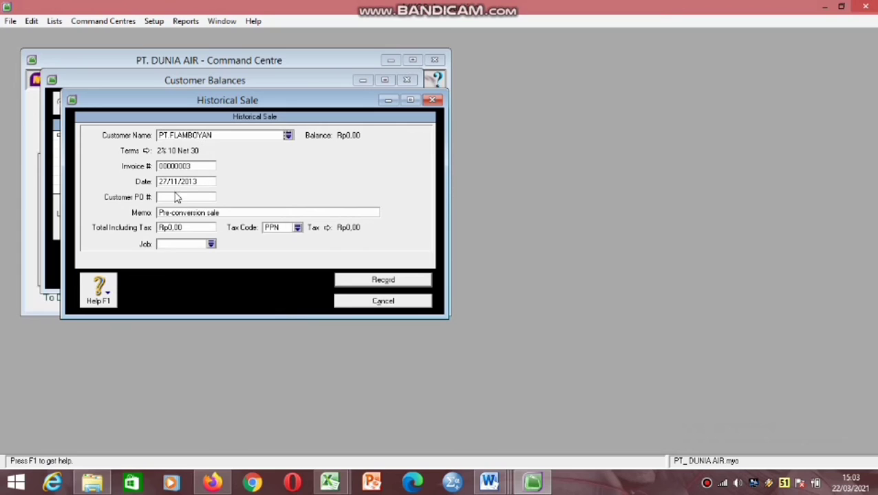
Set the PT.FLAMBOYAN historical sale's date to 23/11/2013 and its memo to SALDO AWAL PIUTANG DAGANG.
left_click(167, 182)
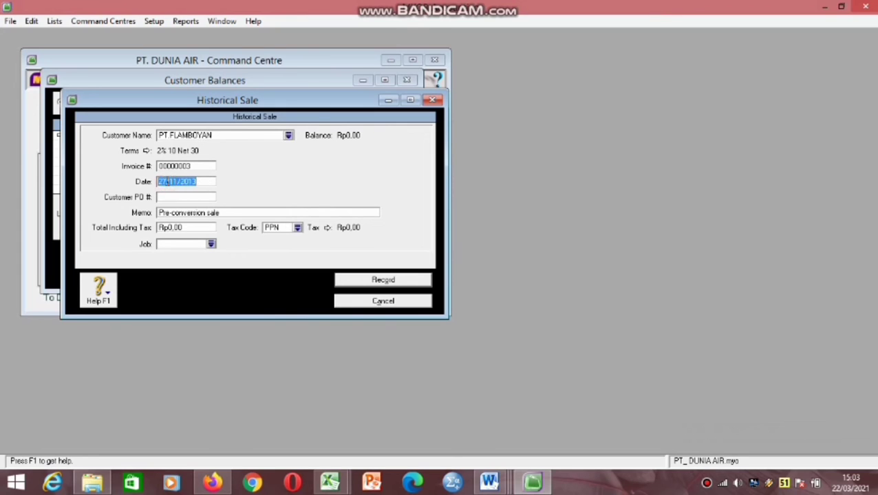
left_click(166, 181)
key("BackSpace")
type("3")
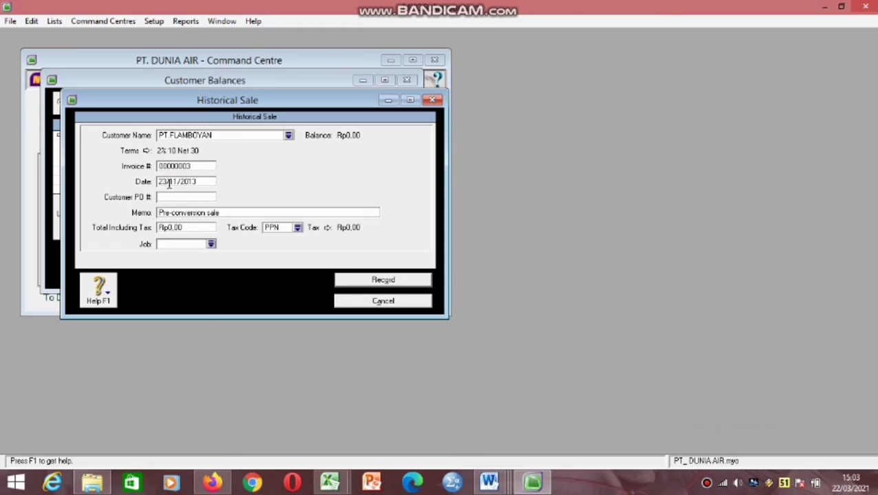
left_click(231, 213)
key("BackSpace")
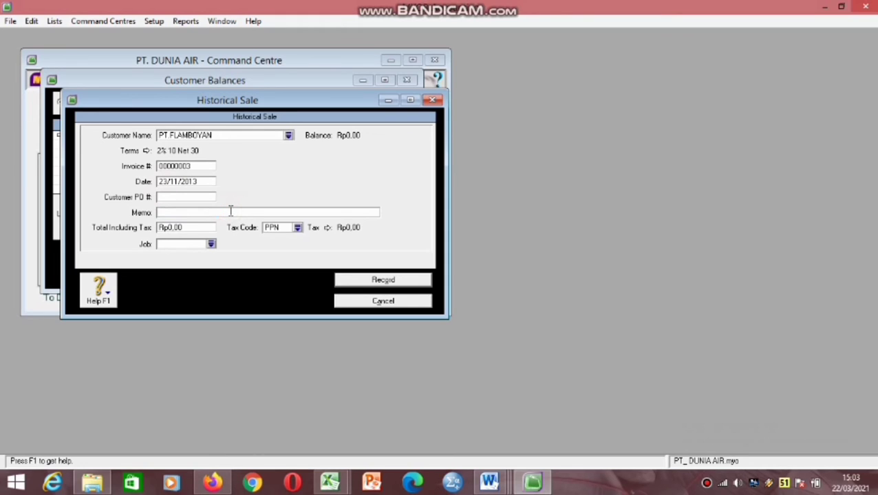
type("SALDO A")
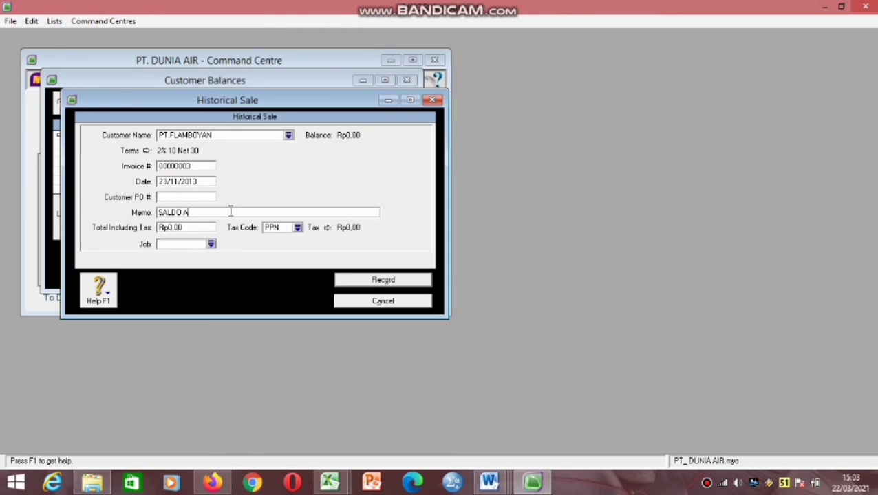
type("WAL")
type(" PI")
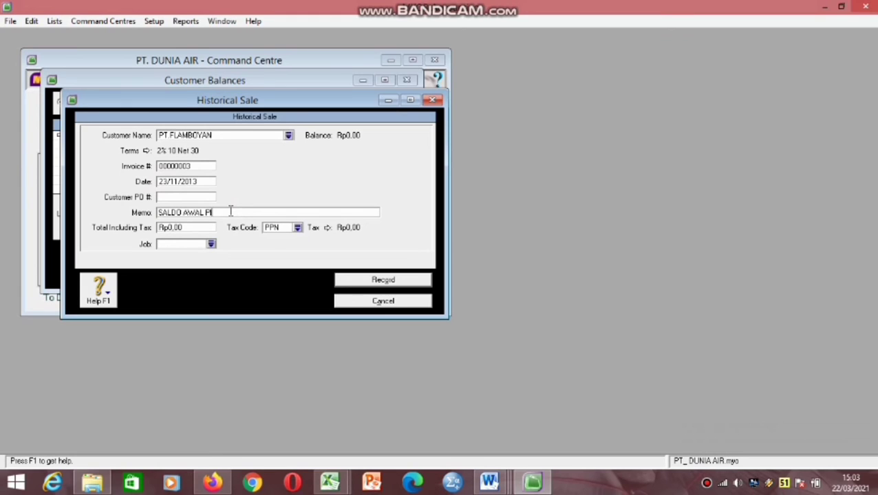
type("UTANG DAGANG")
Assign tax code N-T and a total of Rp140.580.000 to the PT.FLAMBOYAN sale, record it, and close the customer balances.
left_click(298, 227)
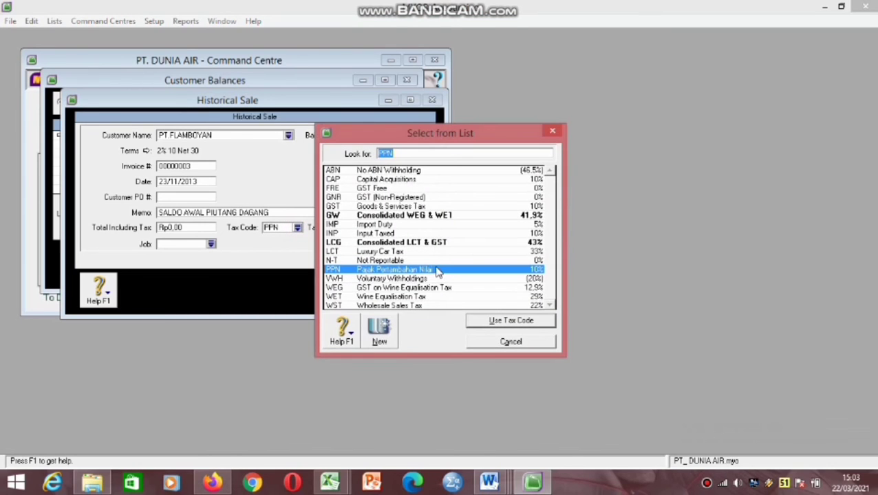
left_click(434, 262)
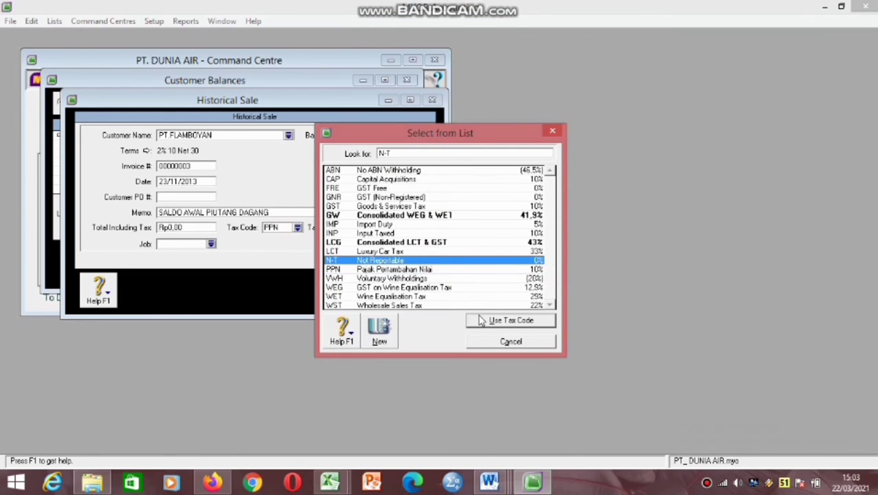
left_click(511, 320)
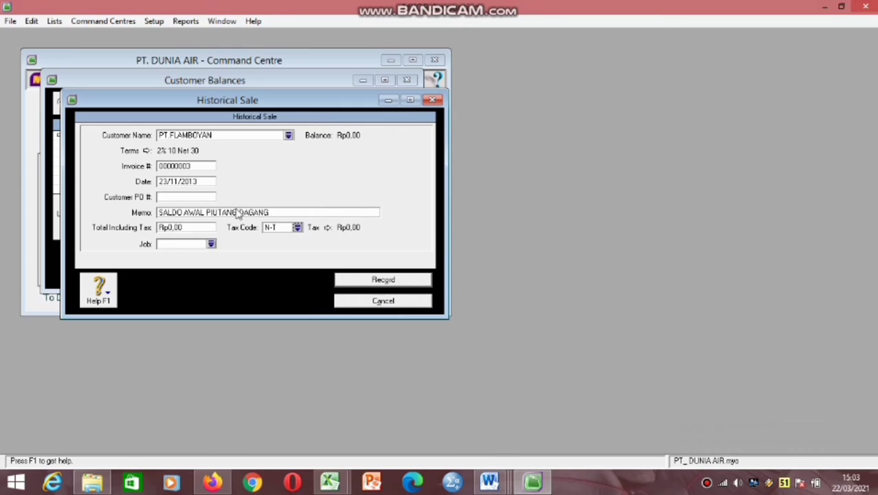
left_click(192, 228)
key("BackSpace")
type("10")
key("BackSpace")
type("40580000")
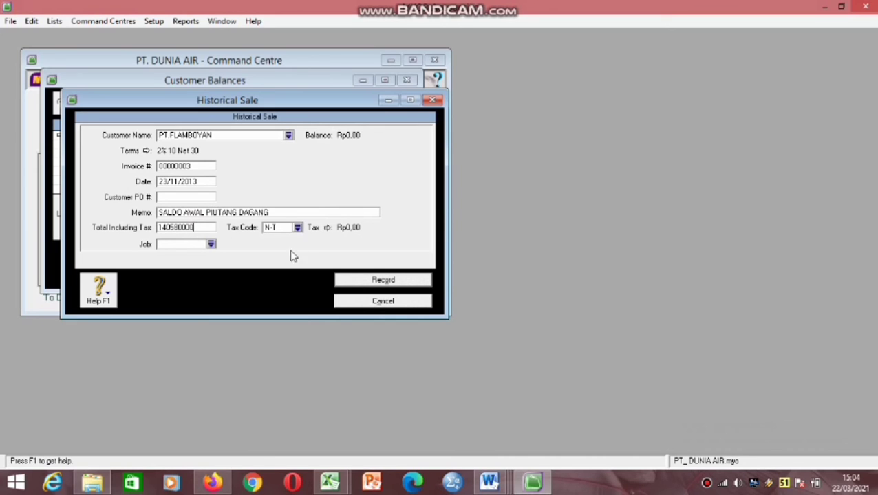
left_click(357, 281)
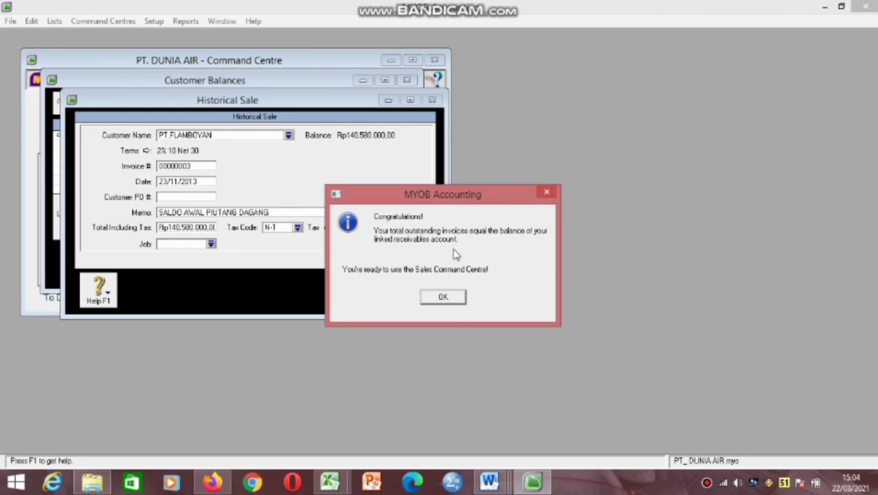
left_click(449, 298)
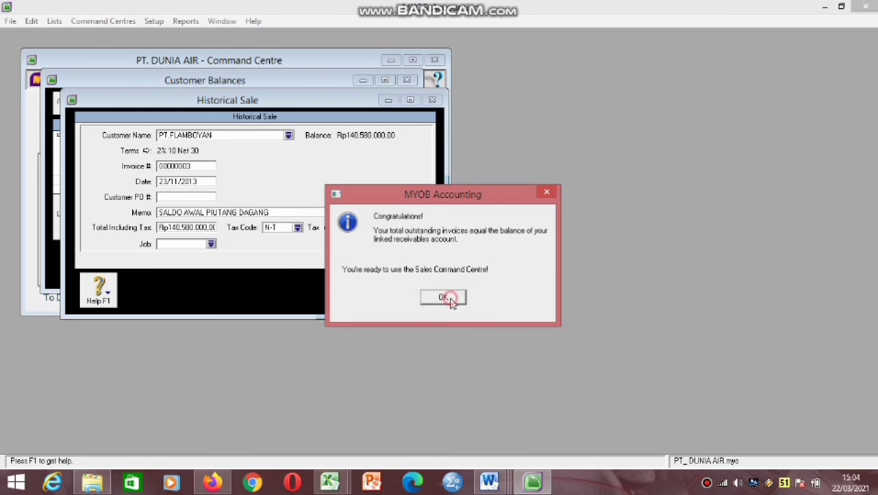
left_click(443, 287)
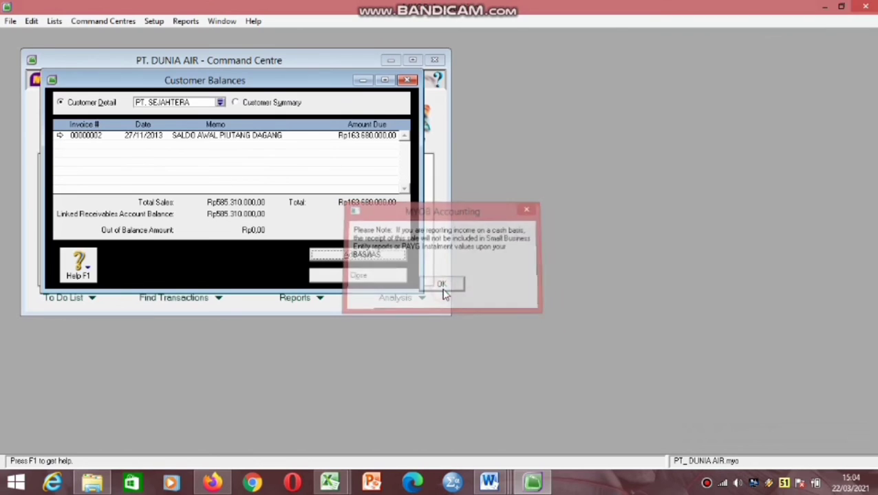
left_click(396, 278)
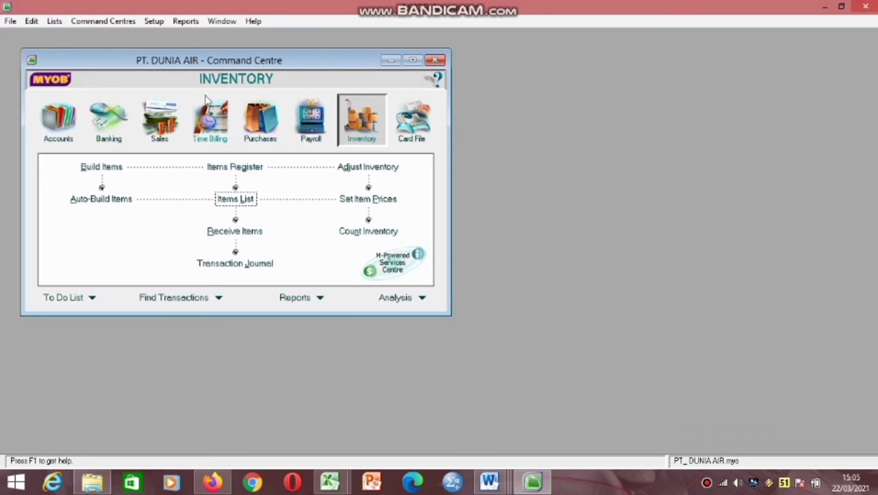
Open the supplier opening balances and show the detail for PT. ADVANCE.
left_click(161, 24)
mouse_move(190, 49)
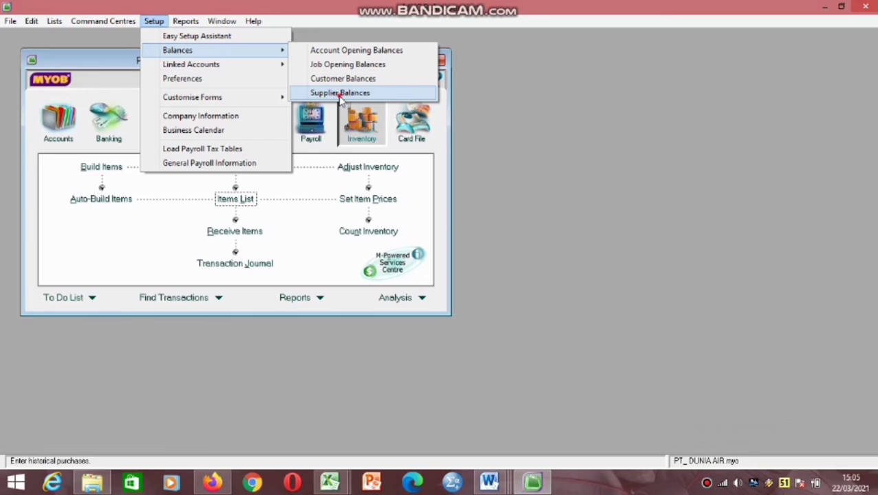
left_click(340, 94)
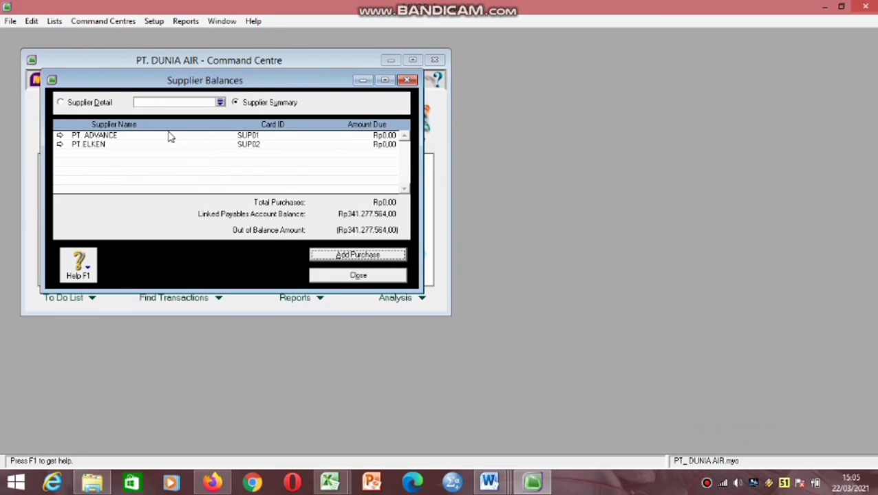
left_click(220, 103)
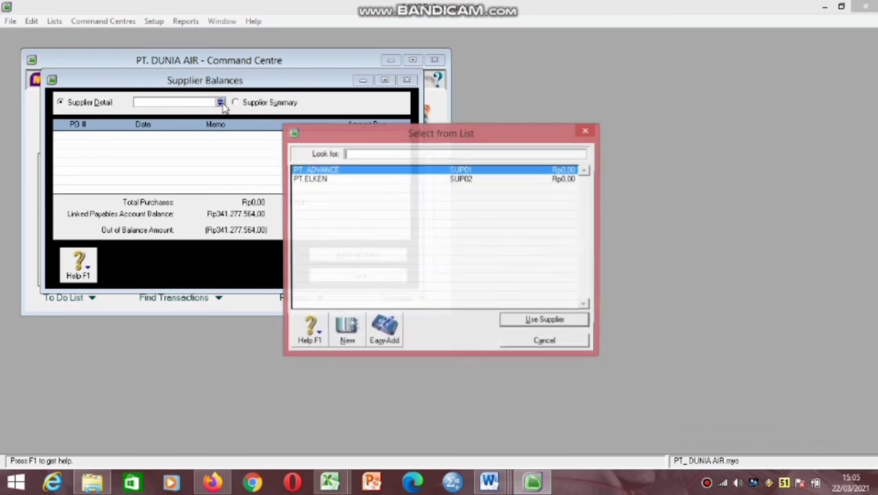
left_click(314, 171)
left_click(524, 322)
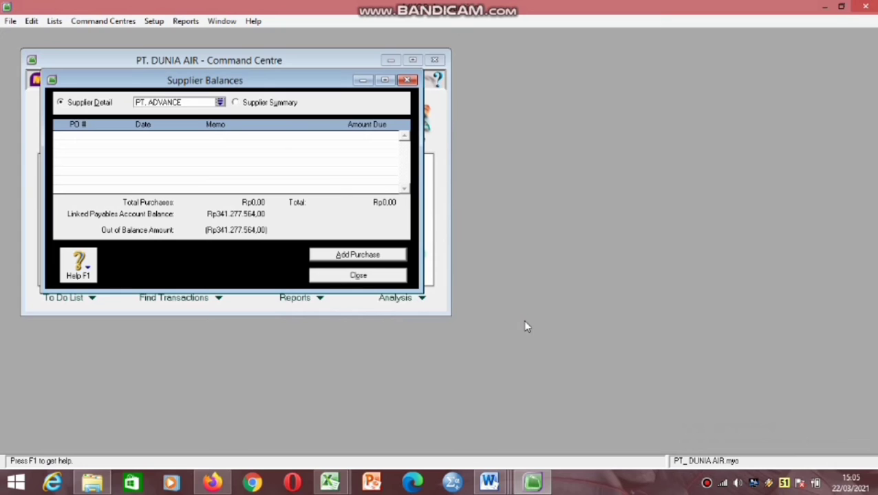
Start a historical purchase with PT. ADVANCE as the supplier.
left_click(367, 259)
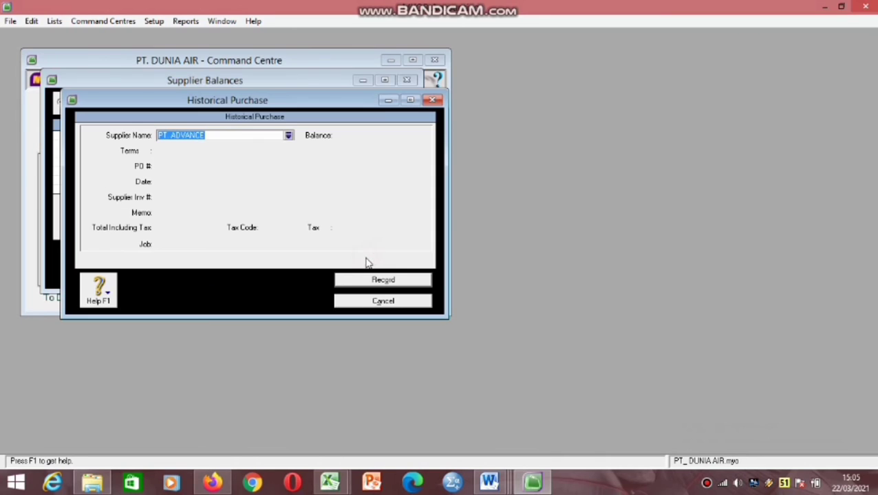
left_click(288, 136)
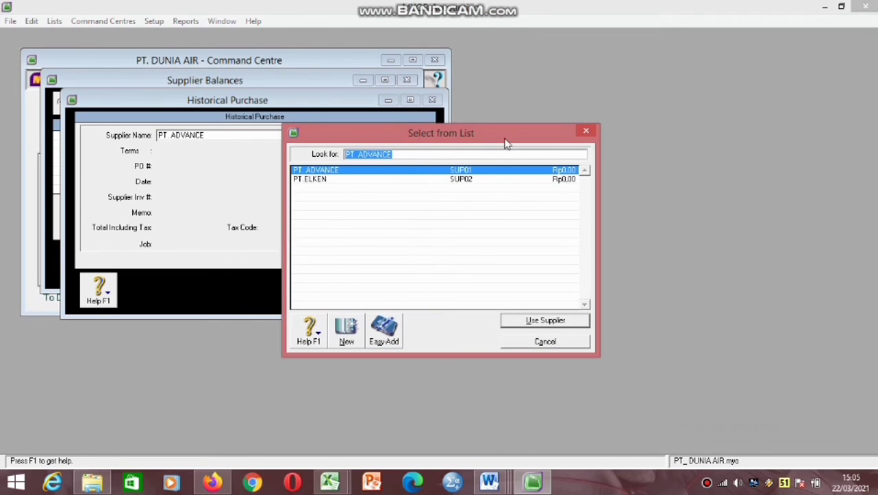
left_click(554, 170)
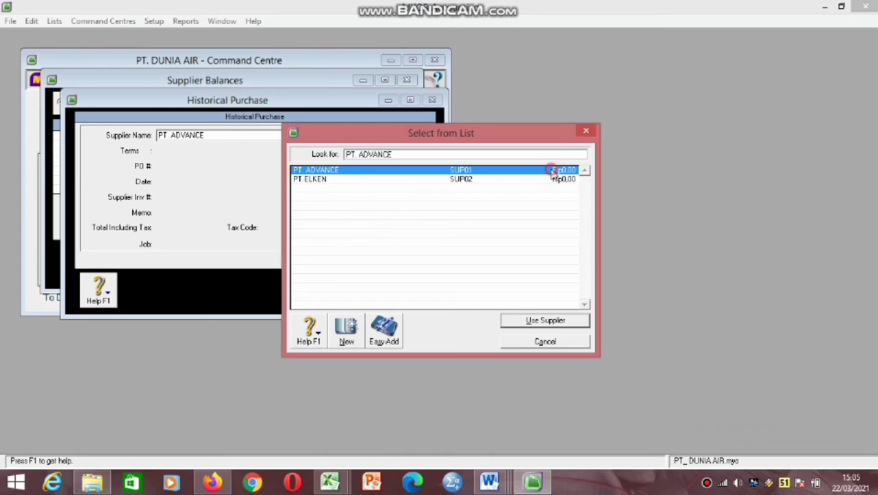
left_click(540, 321)
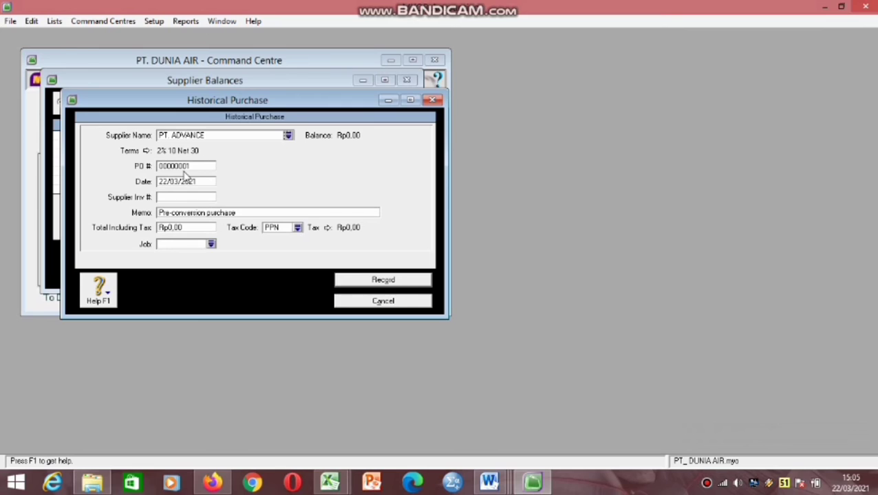
Set the PT. ADVANCE historical purchase's date to 24/11/2013 and its memo to SALDO AWAL UTANG DAGANG.
left_click(166, 181)
left_click(165, 181)
key("BackSpace")
type("4")
left_click_drag(188, 182, 198, 182)
key("BackSpace")
type("13")
triple_click(237, 212)
key("BackSpace")
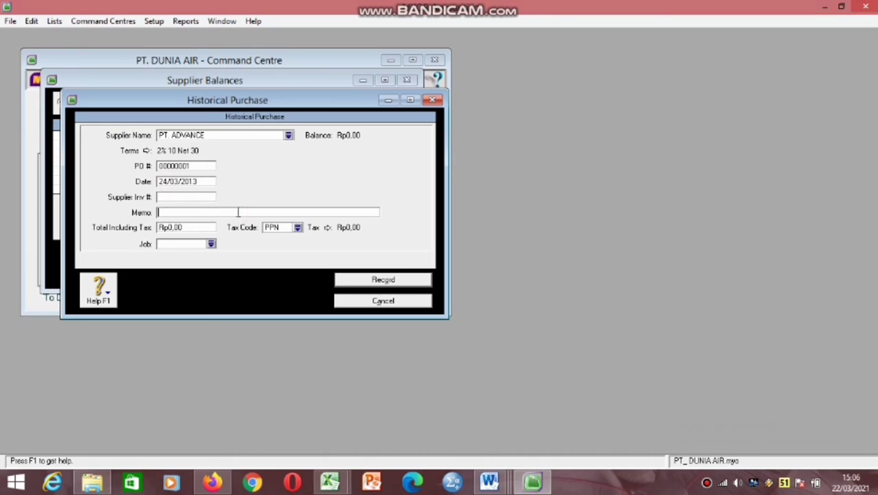
left_click(177, 181)
left_click(177, 182)
key("BackSpace")
key("BackSpace")
type("11")
left_click(177, 212)
type("SALDO AWAL UTANG DAGANG")
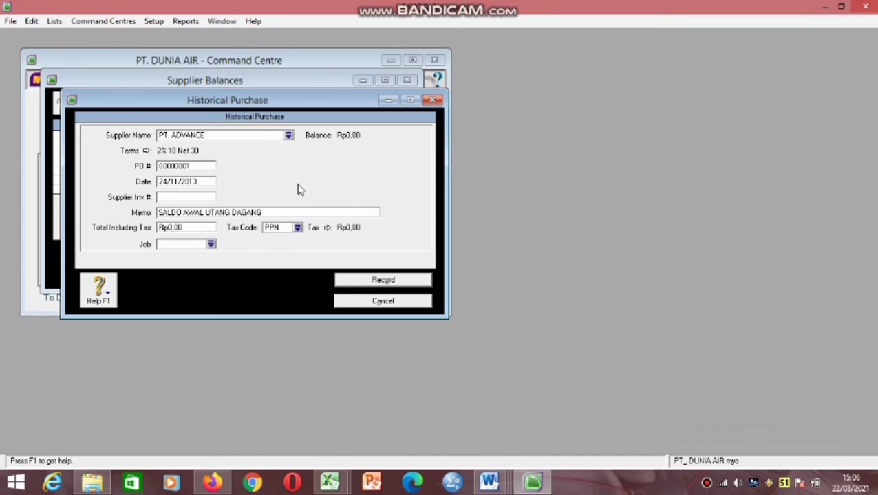
Assign tax code N-T and a total of Rp182.804.508 to the PT. ADVANCE purchase and record it.
left_click(297, 227)
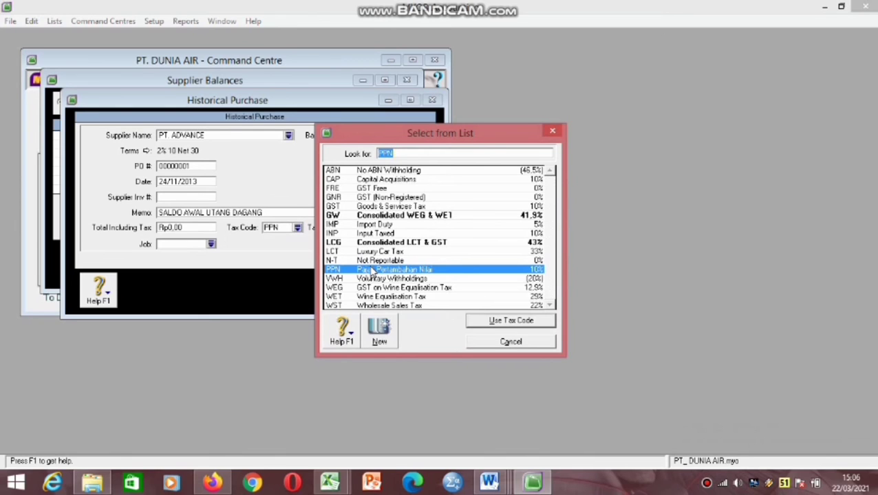
left_click(377, 260)
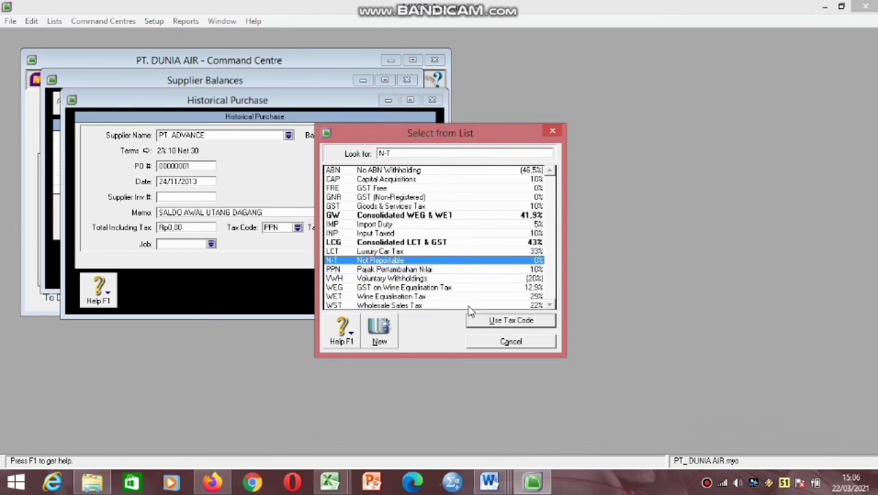
left_click(485, 321)
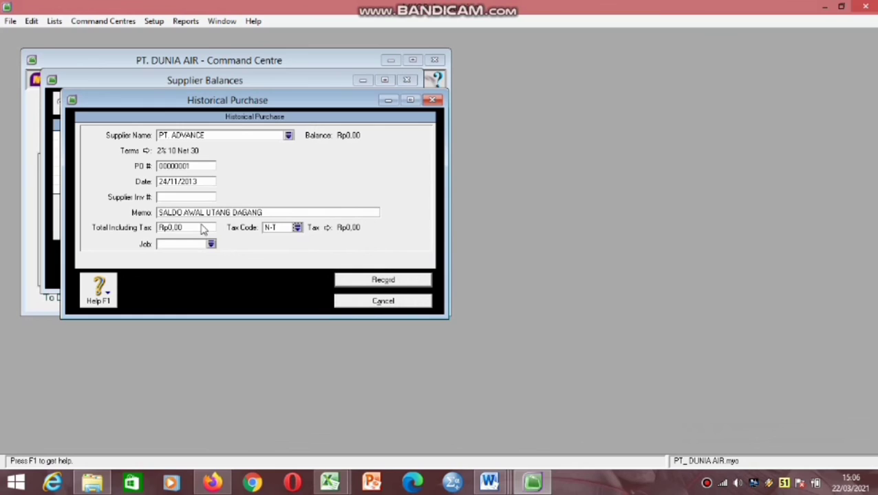
left_click(201, 225)
key("BackSpace")
type("829044")
key("BackSpace")
type("508")
left_click(352, 282)
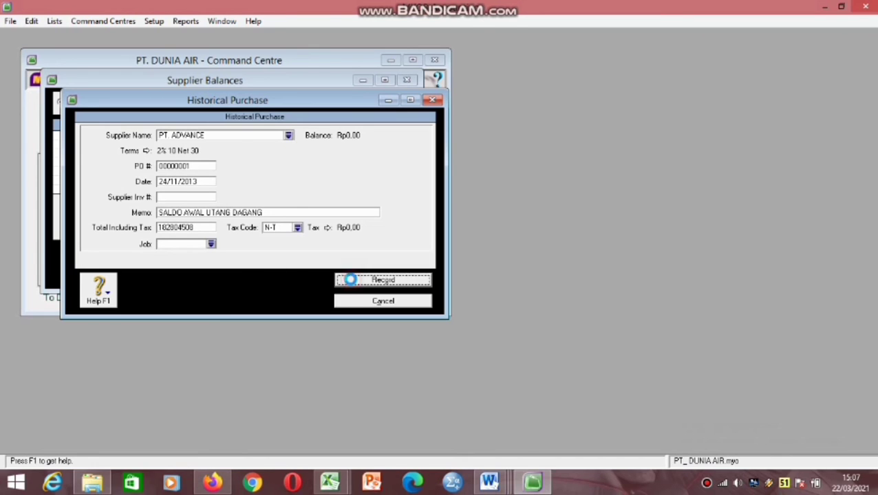
left_click(429, 286)
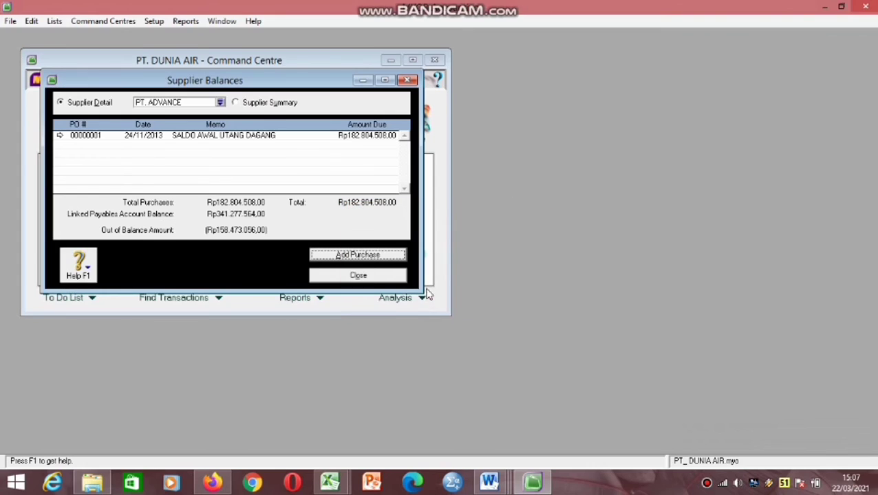
Show PT.ELKEN's supplier balance detail, and start a historical purchase for PT.ELKEN.
left_click(219, 102)
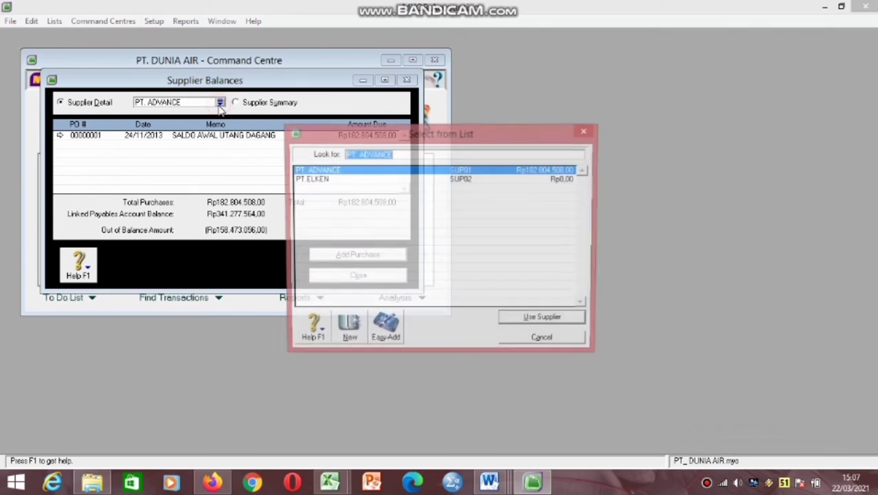
left_click(297, 180)
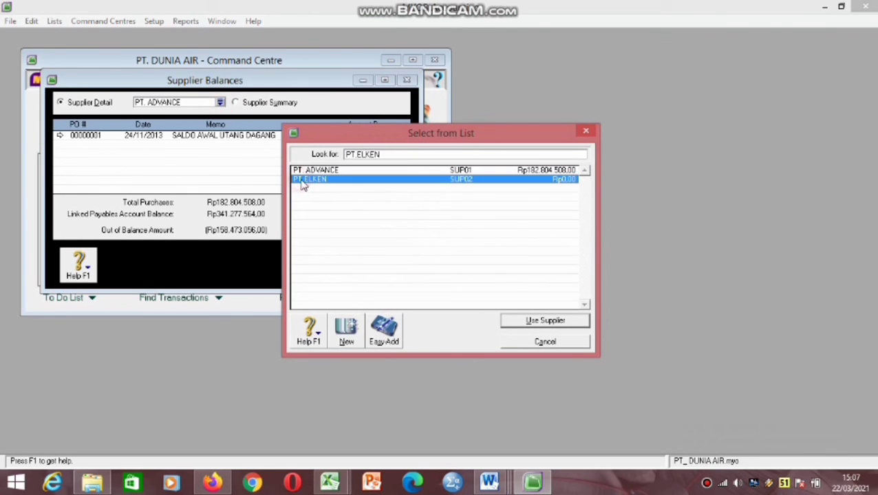
left_click(515, 323)
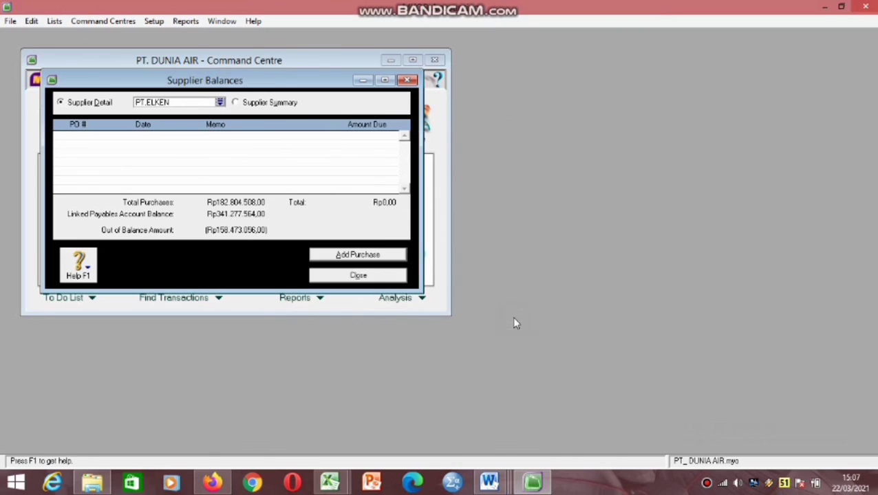
left_click(374, 256)
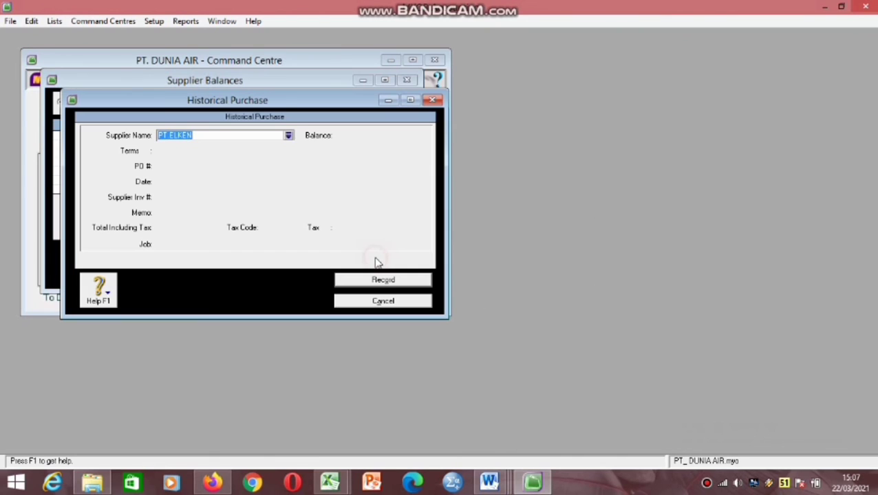
left_click(289, 135)
left_click(313, 179)
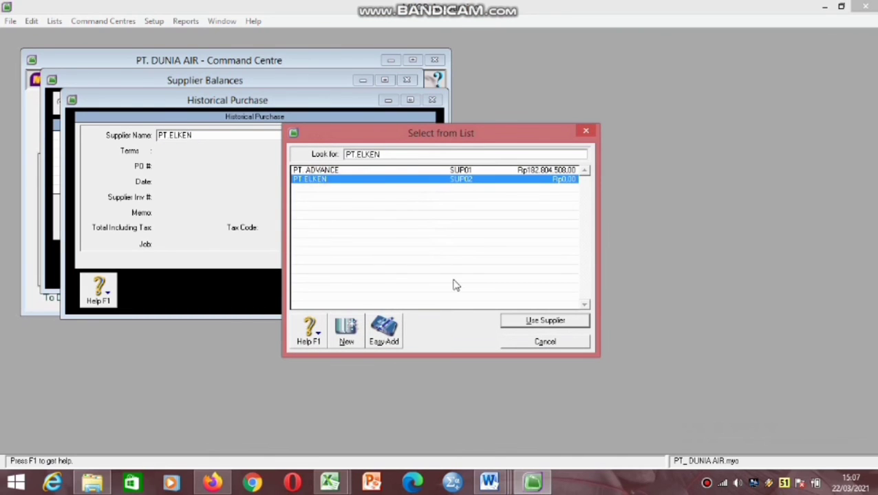
left_click(537, 322)
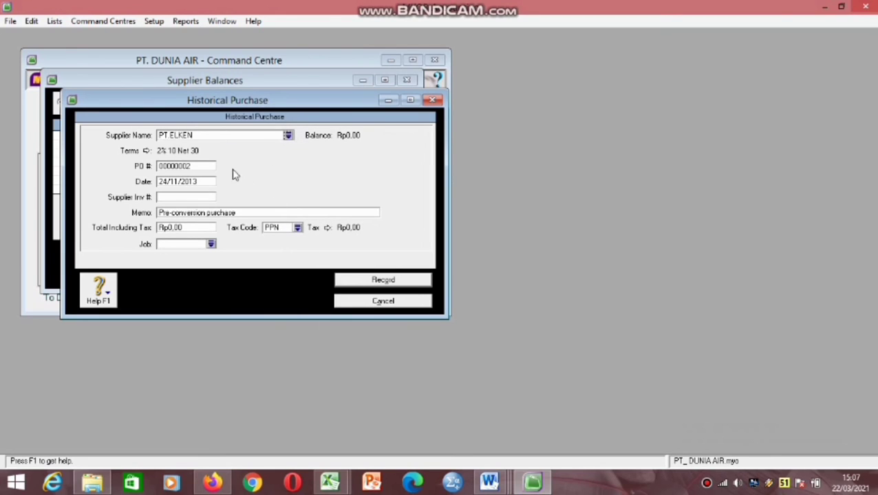
Set the PT.ELKEN historical purchase's date to 26/11/2013 and its memo to SALDO AWAL UTANG DAGANG.
left_click(165, 183)
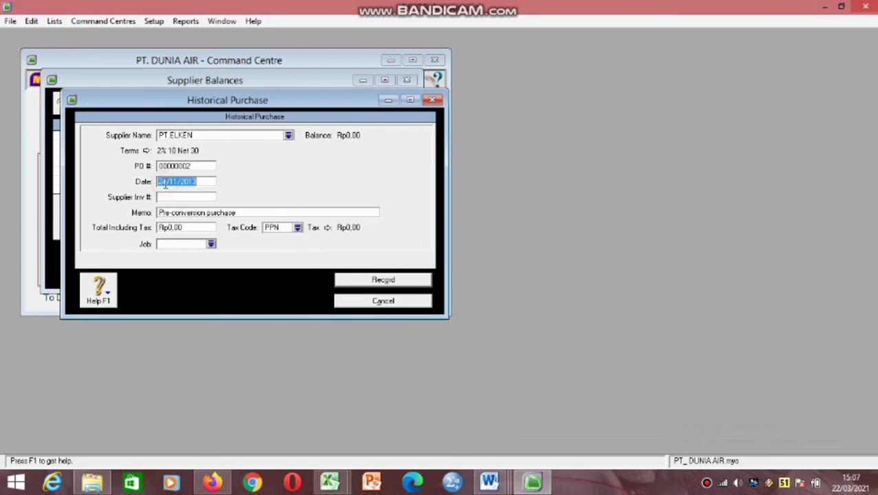
left_click(165, 182)
key("BackSpace")
type("6")
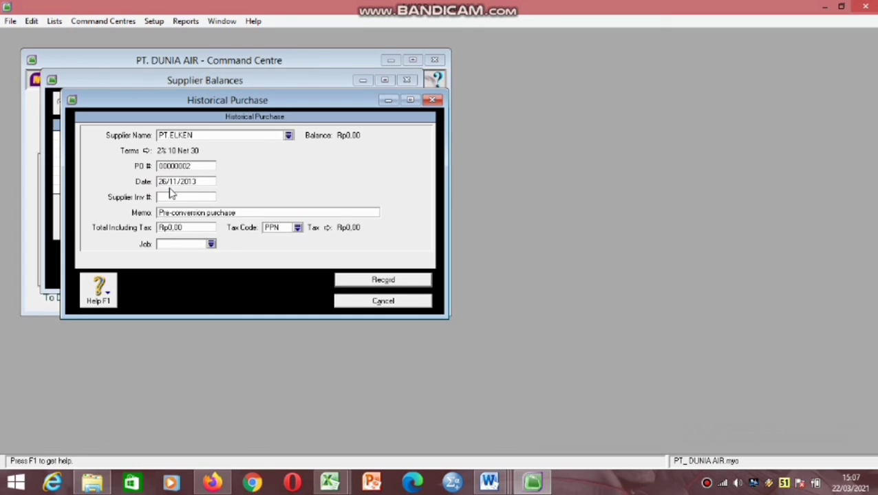
left_click(242, 214)
key("BackSpace")
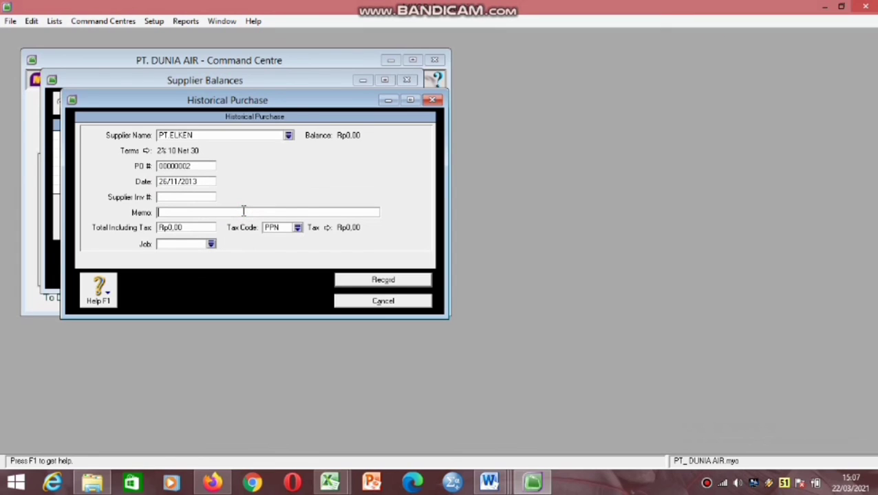
type("SALDO AWAL UTANG")
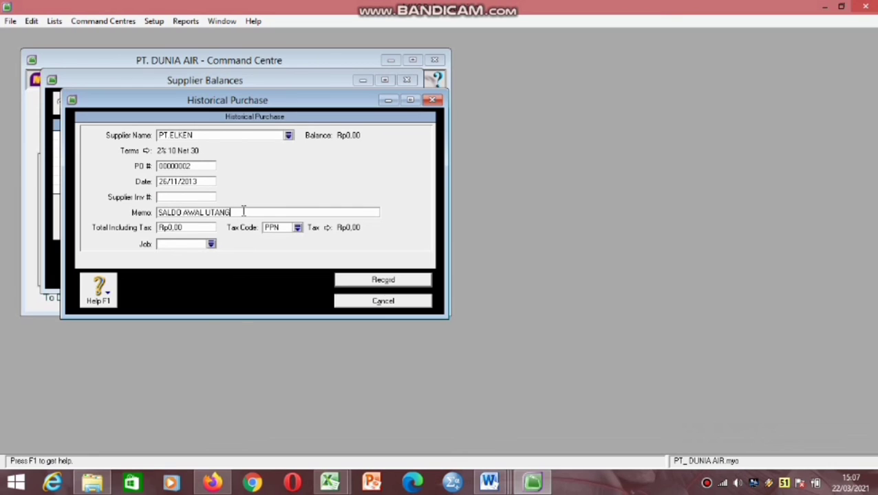
type(" DAGANG")
Assign tax code N-T and a total including tax of Rp158.473.056 to the PT.ELKEN purchase.
left_click(297, 227)
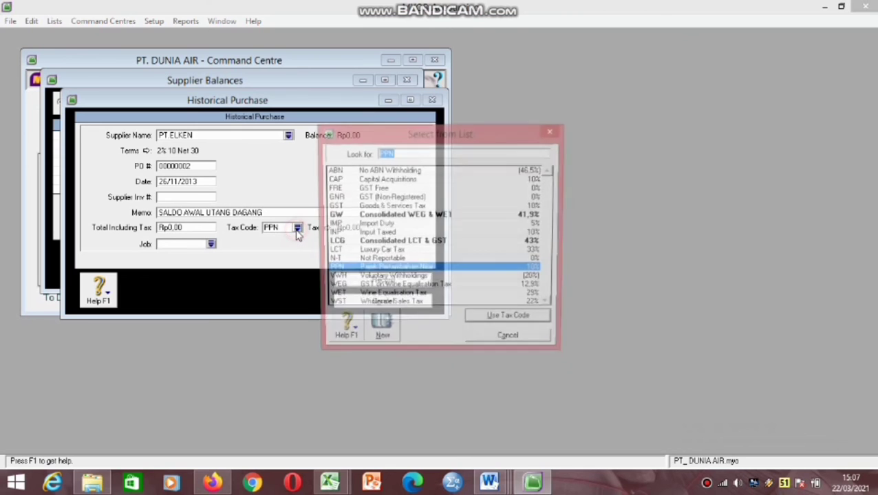
left_click(415, 260)
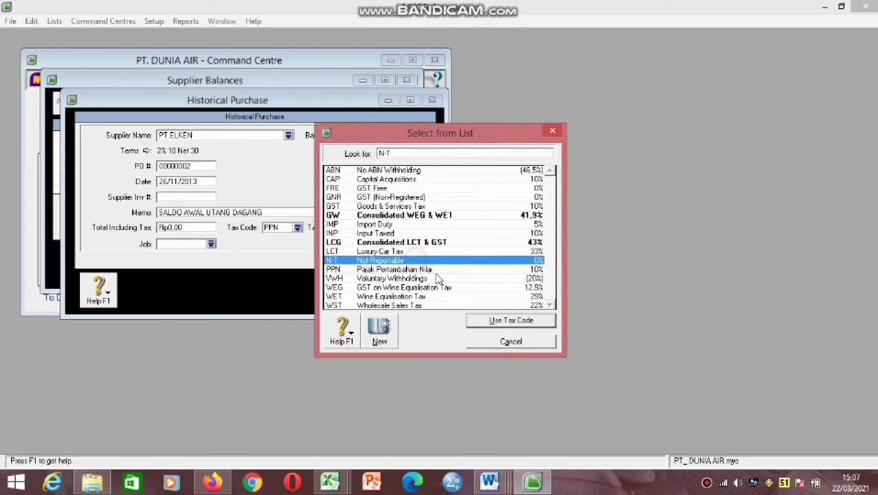
left_click(480, 321)
left_click(208, 227)
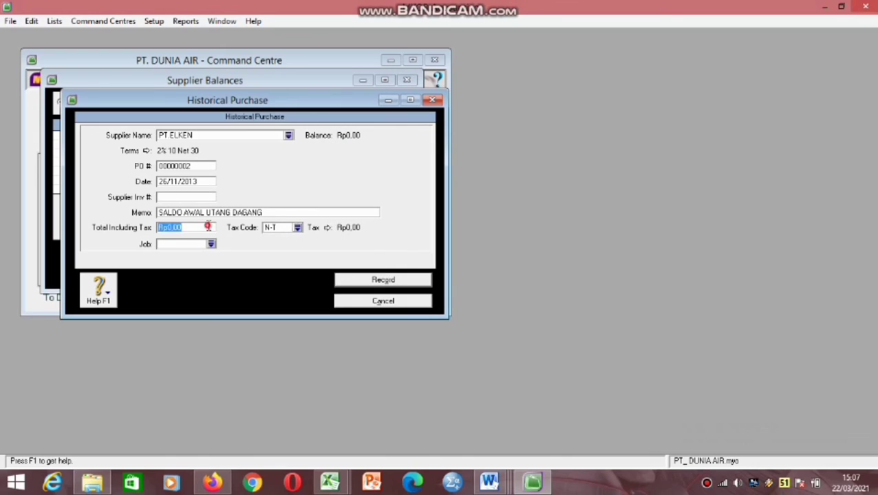
key("BackSpace")
type("158471")
key("BackSpace")
type("3056")
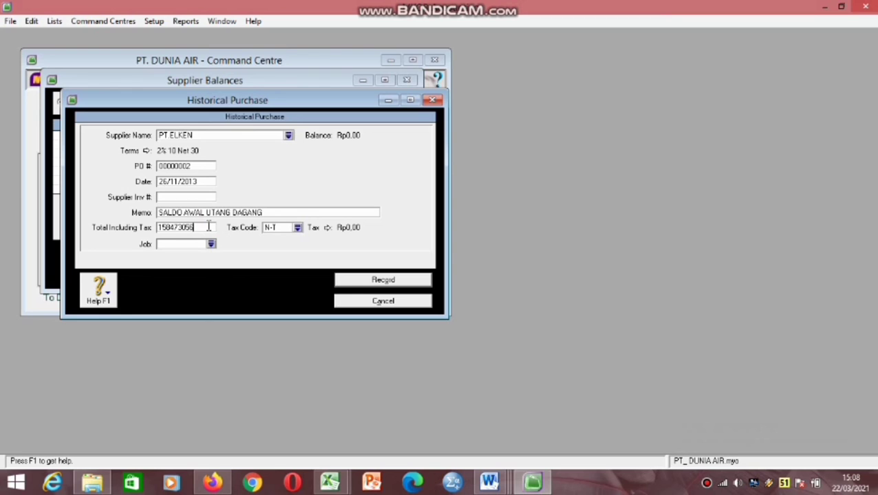
Record the PT.ELKEN historical purchase and review the summary of all supplier balances before closing it.
left_click(367, 282)
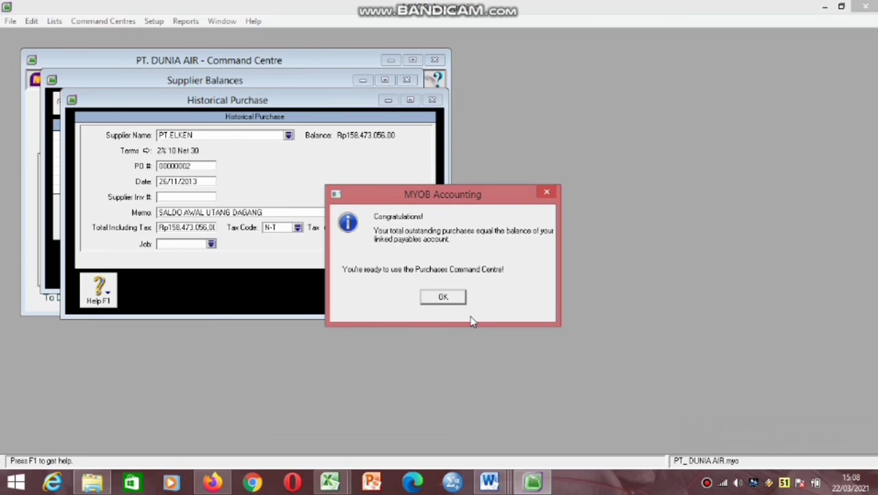
left_click(445, 297)
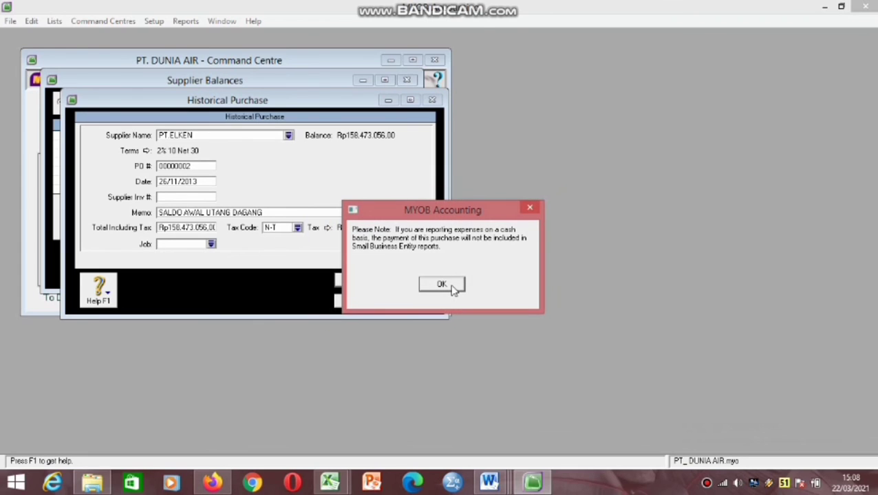
left_click(452, 286)
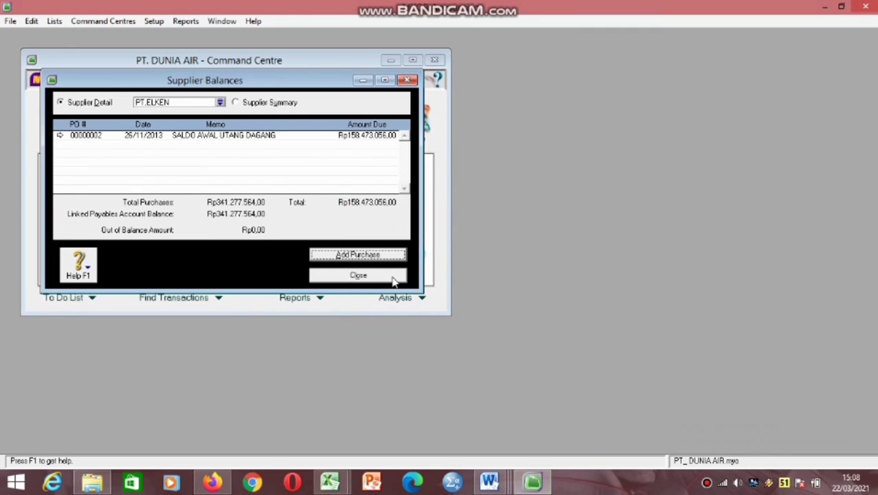
left_click(240, 102)
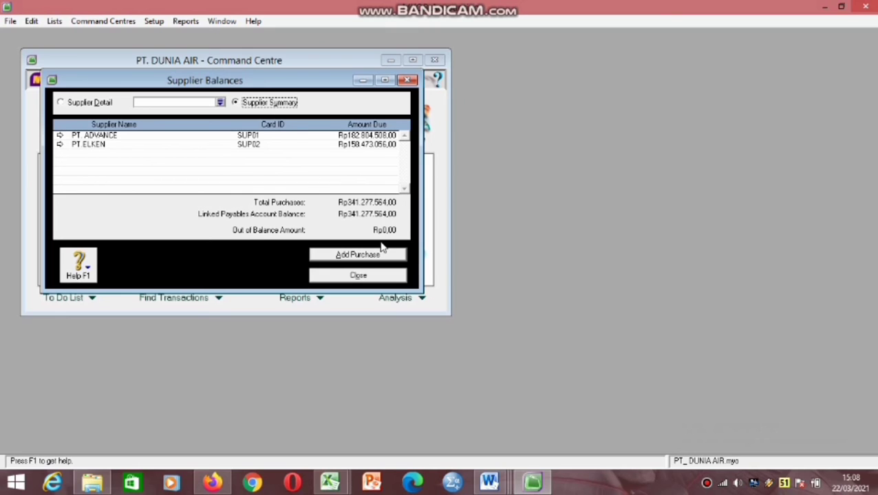
left_click(371, 278)
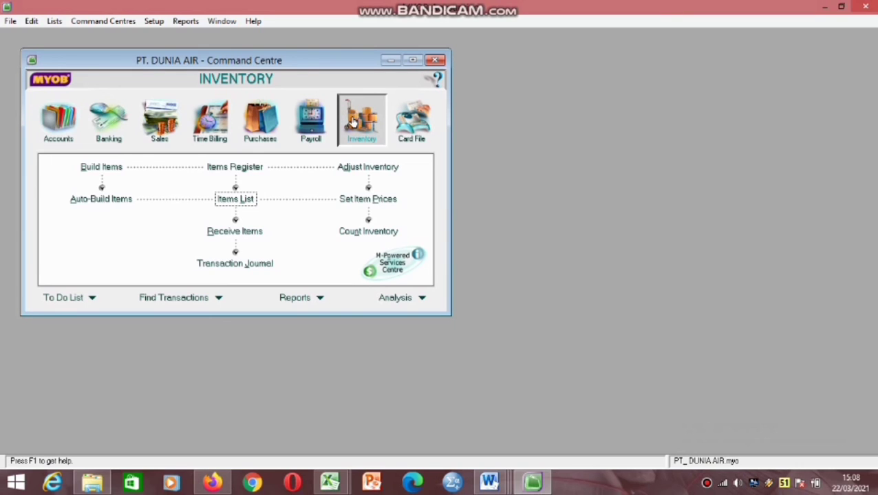
Enter the inventory count: 20 for Aquatec, 16 for Kensigma 1, 13 for Kensigma 2 and 15 for Nurisu.
left_click(377, 231)
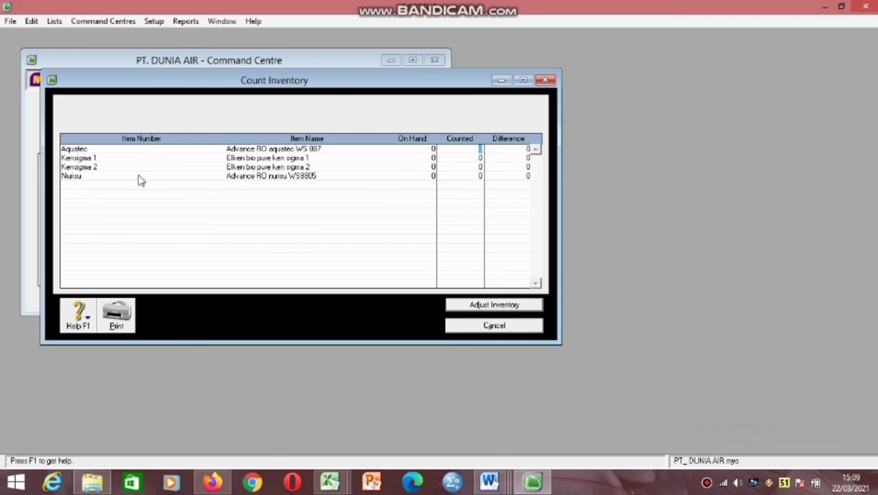
left_click(479, 153)
key("BackSpace")
type("20")
key("Tab")
key("BackSpace")
type("16")
key("Tab")
key("BackSpace")
type("13")
key("Tab")
type("15")
key("Tab")
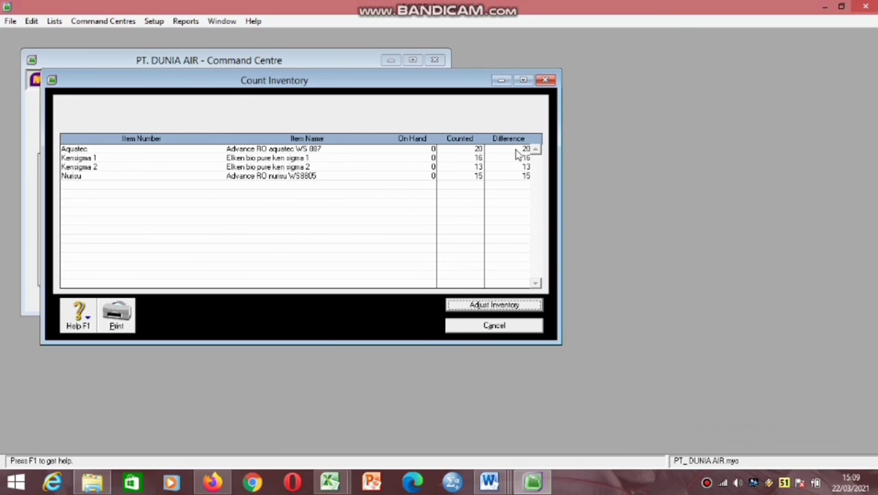
Start the inventory adjustment as opening balances, with 1-1310 merchandise inventory as the default adjustment account.
left_click(516, 310)
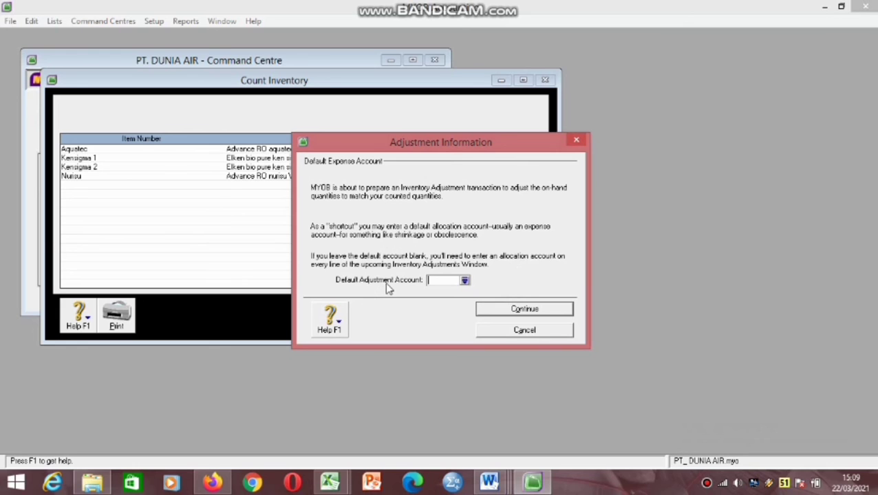
left_click(465, 280)
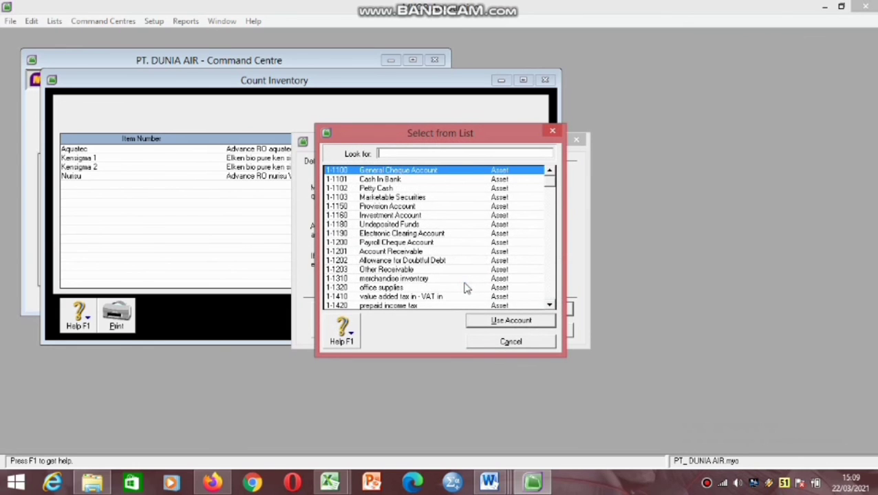
left_click(452, 278)
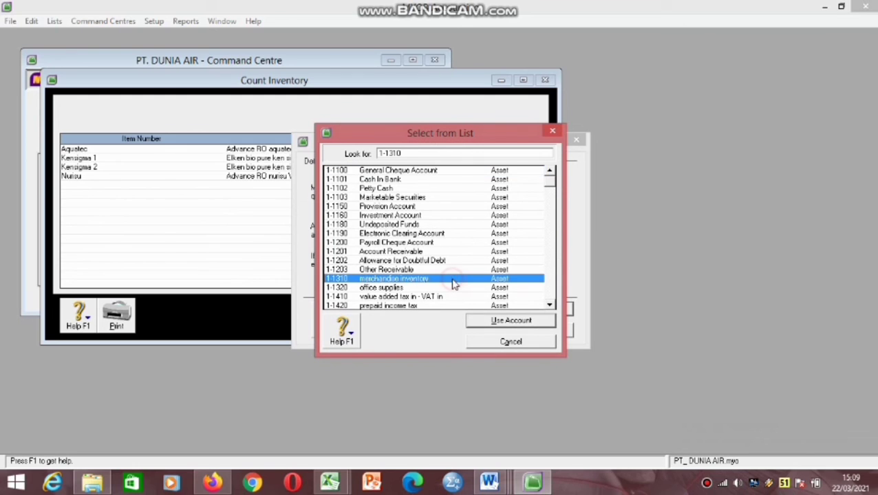
left_click(487, 323)
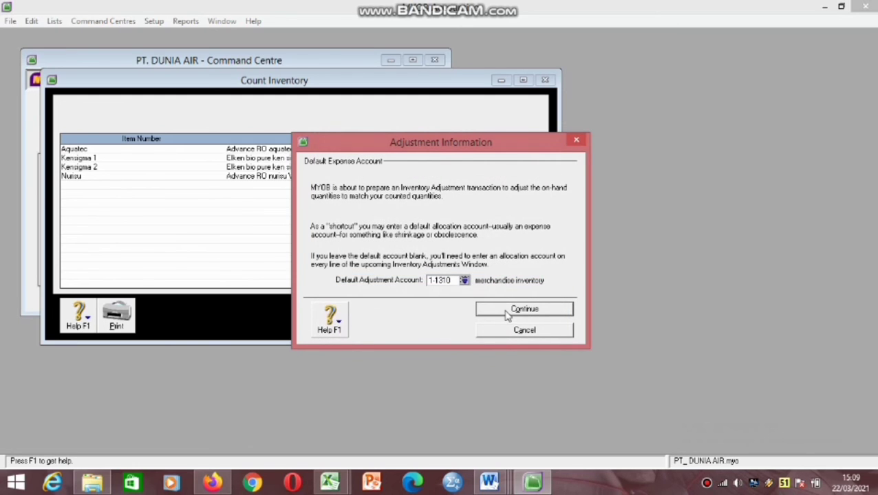
left_click(507, 311)
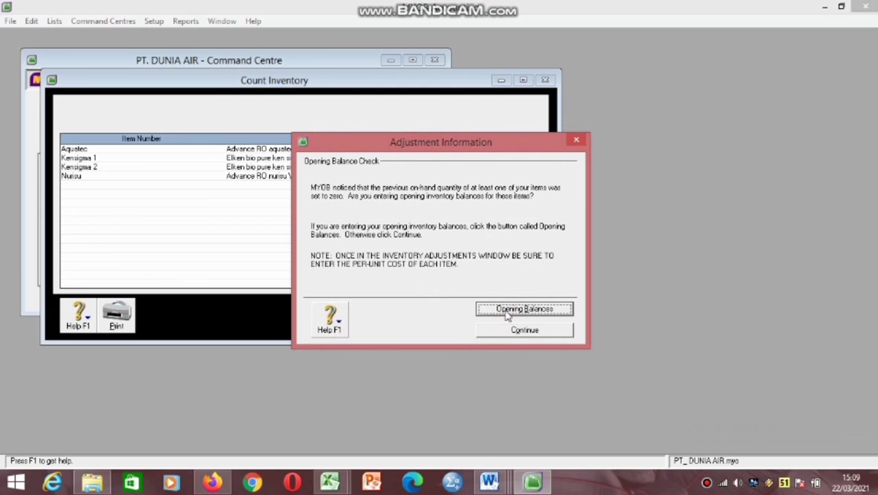
left_click(507, 311)
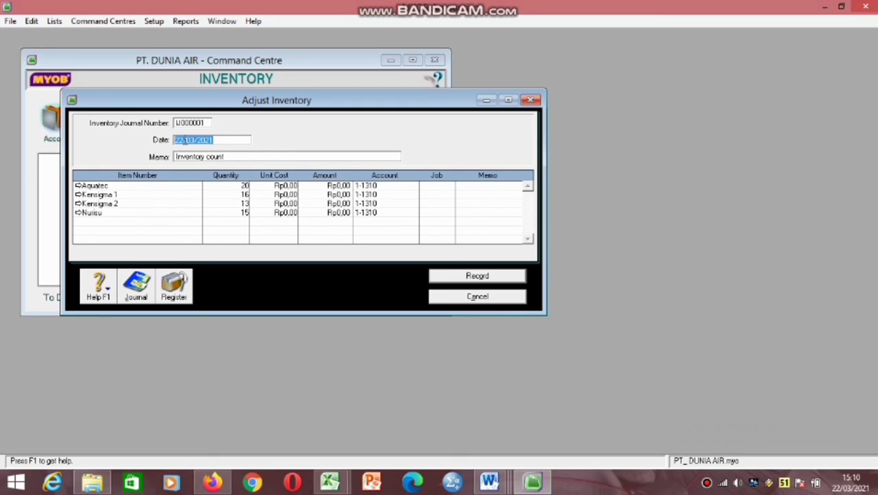
Set the inventory adjustment's date to 30/11/2013.
left_click(183, 139)
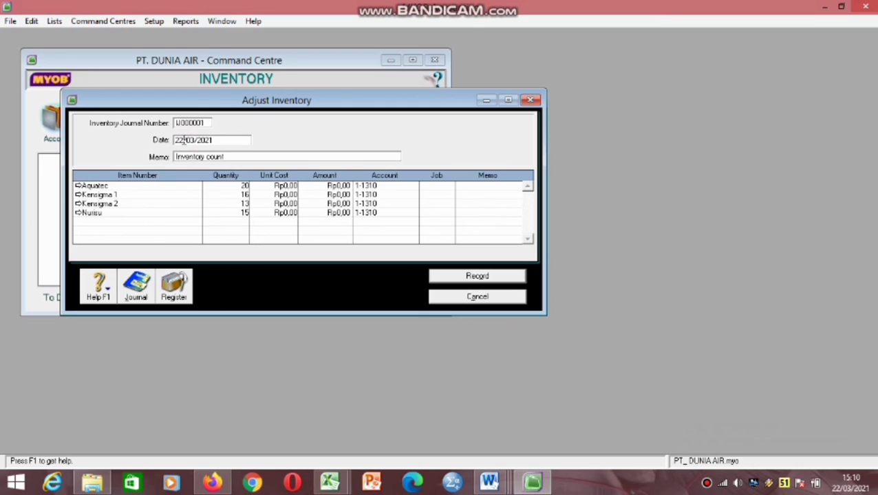
key("BackSpace")
key("BackSpace")
type("30")
key("Delete")
key("Delete")
key("Delete")
type("/11")
key("End")
key("BackSpace")
key("BackSpace")
type("13")
Replace the inventory adjustment's memo with SALDO AWAL PERSEDIAAN BARANG DAGANG.
left_click(232, 158)
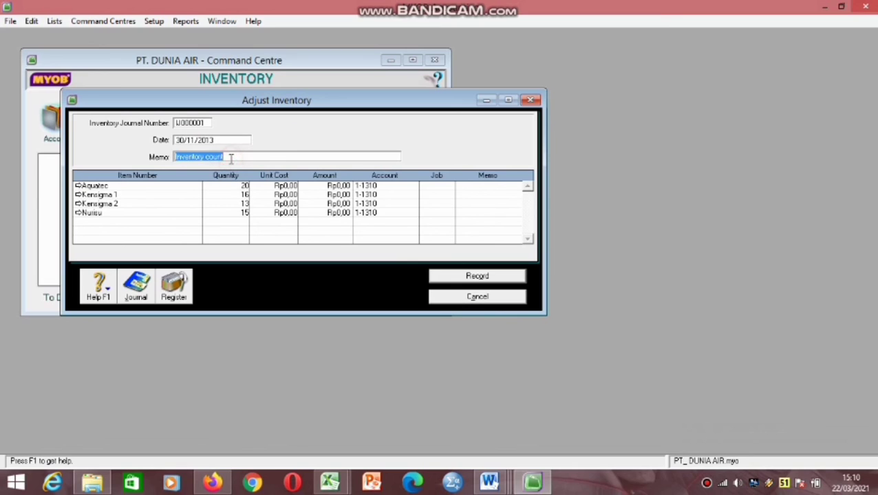
key("BackSpace")
type("SALDO AWAL PER")
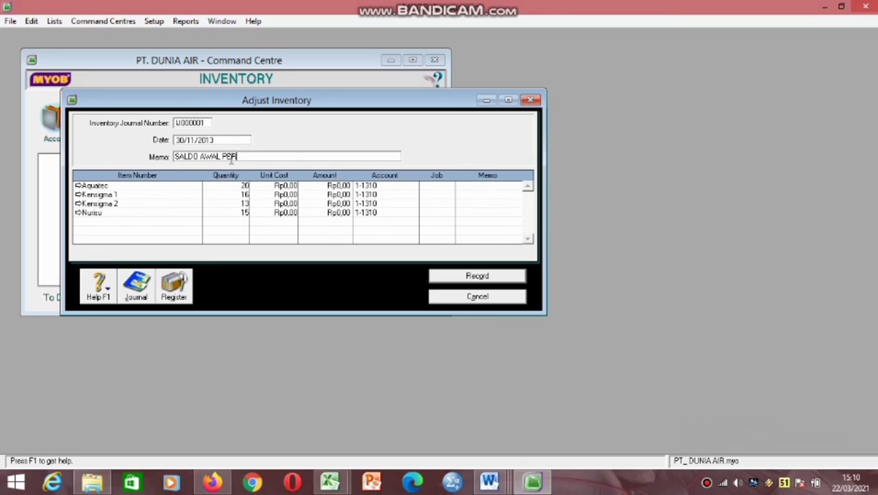
type("SEDIAAN BARANG DAGANG")
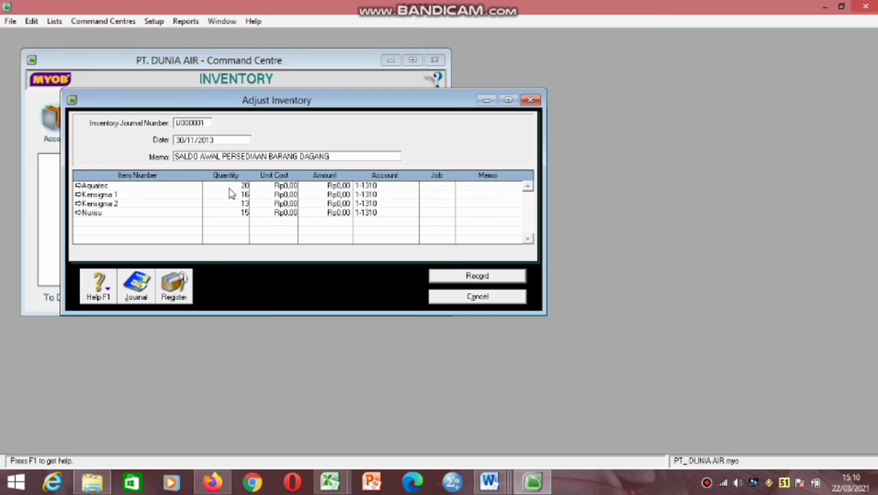
Set the unit cost of Aquatec to Rp3.888.000 and of Kensigma 1 to Rp4.592.000.
left_click(282, 187)
key("BackSpace")
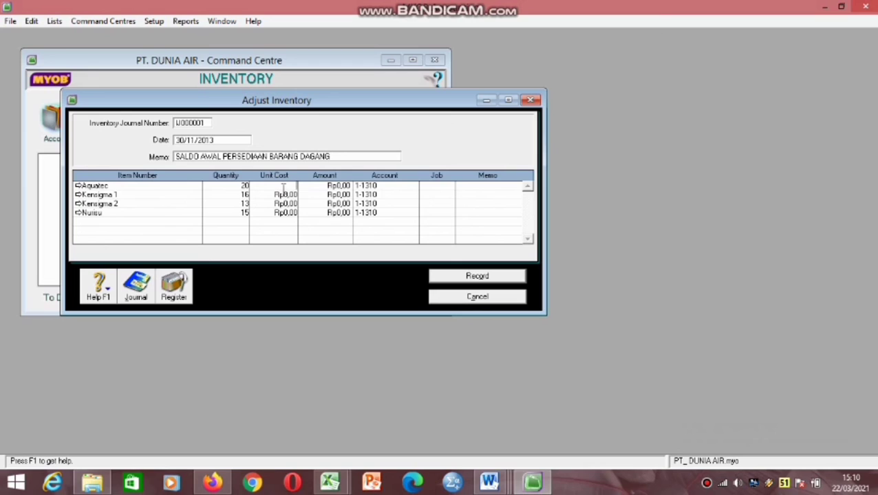
type("3.888.000")
left_click(284, 194)
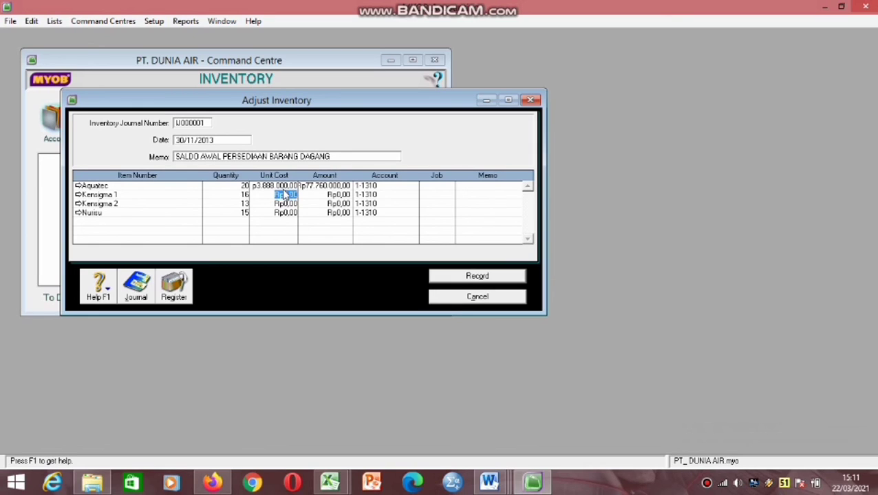
key("BackSpace")
type("4.5")
type("9")
type("2.")
type("000")
Set the unit cost of Kensigma 2 to Rp5.824.000 and of Nurisu to Rp6.435.000, and record the inventory adjustment.
key("Down")
type("584")
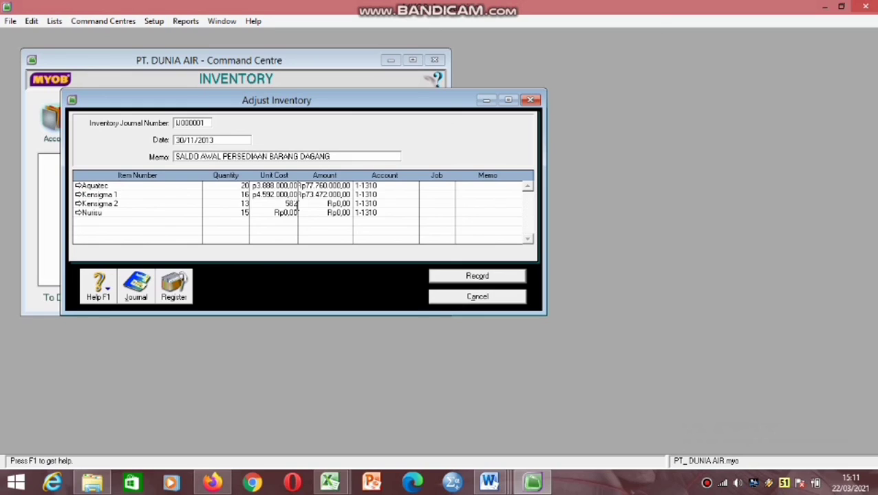
type("4.")
type("000")
left_click(295, 212)
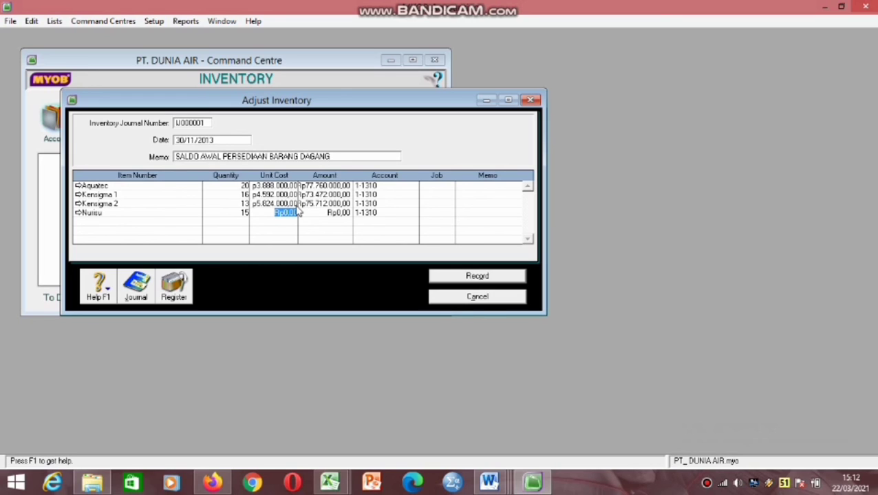
key("BackSpace")
type("6435")
type("000")
left_click(391, 235)
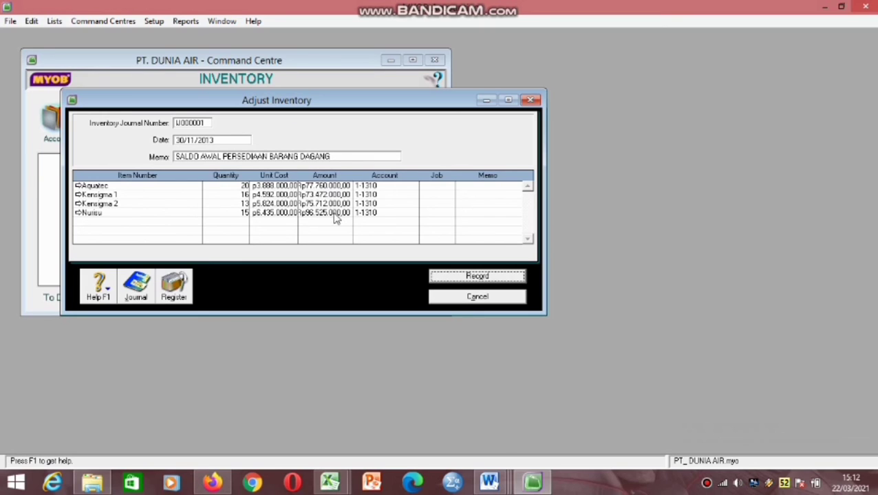
left_click(467, 281)
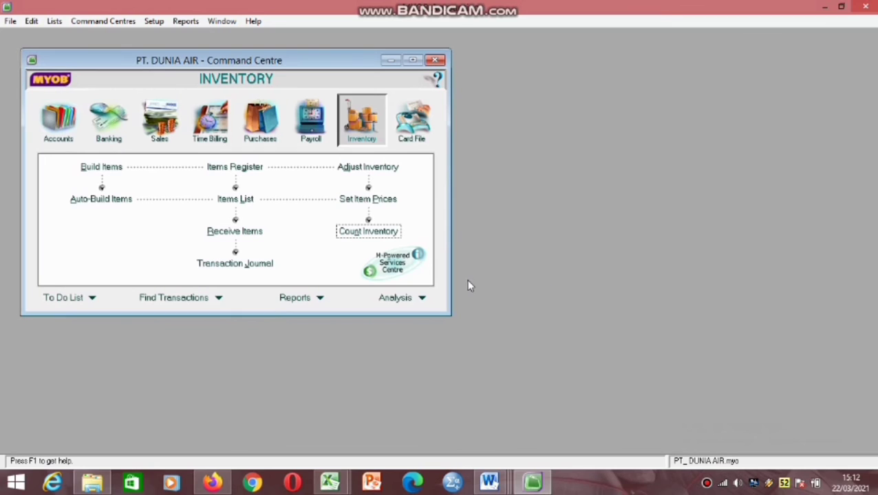